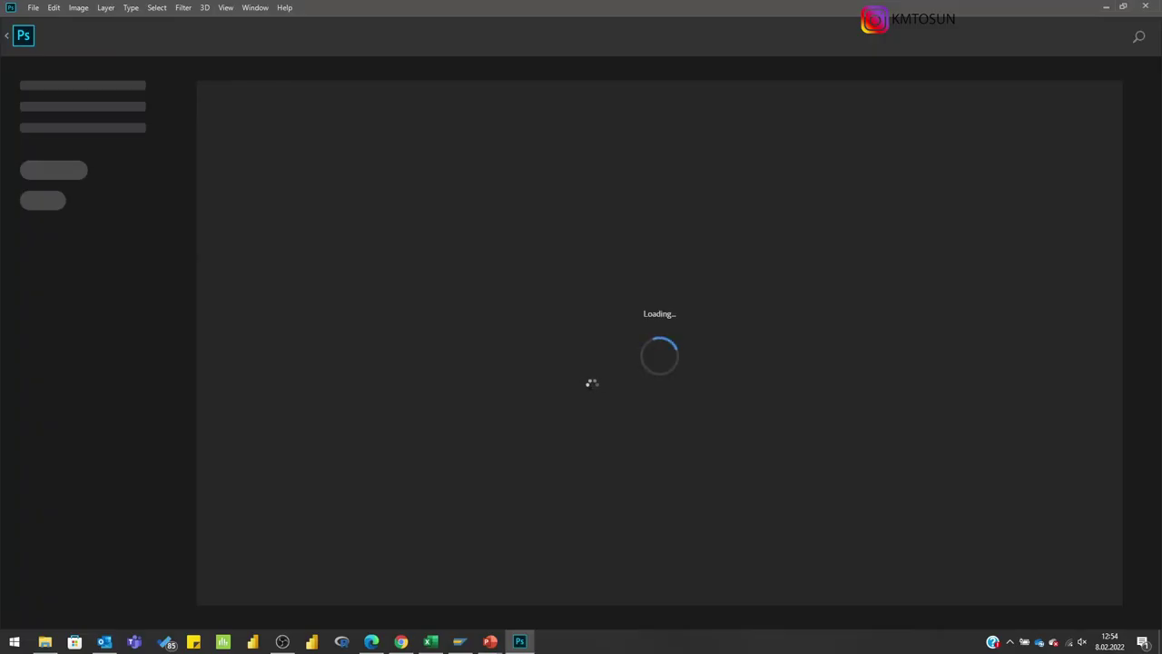
- Open 021.CR2 with 'Use the embedded profile' chosen in the profile-mismatch dialog
click(478, 244)
click(611, 309)
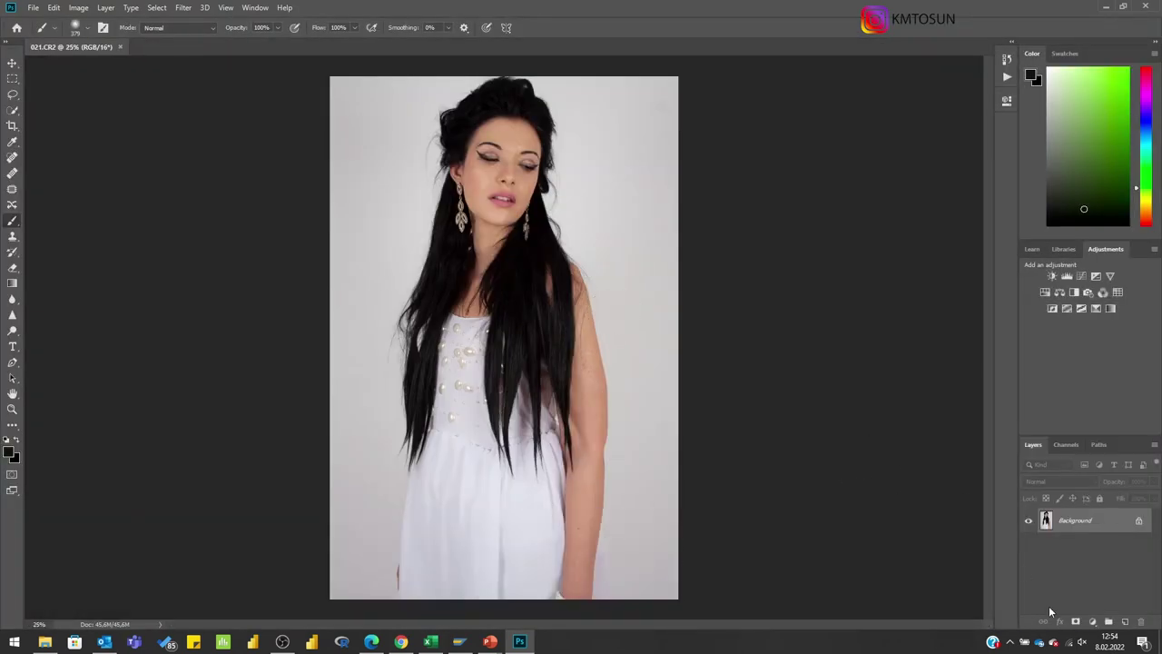
- Add a Black & White layer with Reds 58, Yellows 73, Blues 154 and darker Magentas
click(1093, 622)
click(1087, 523)
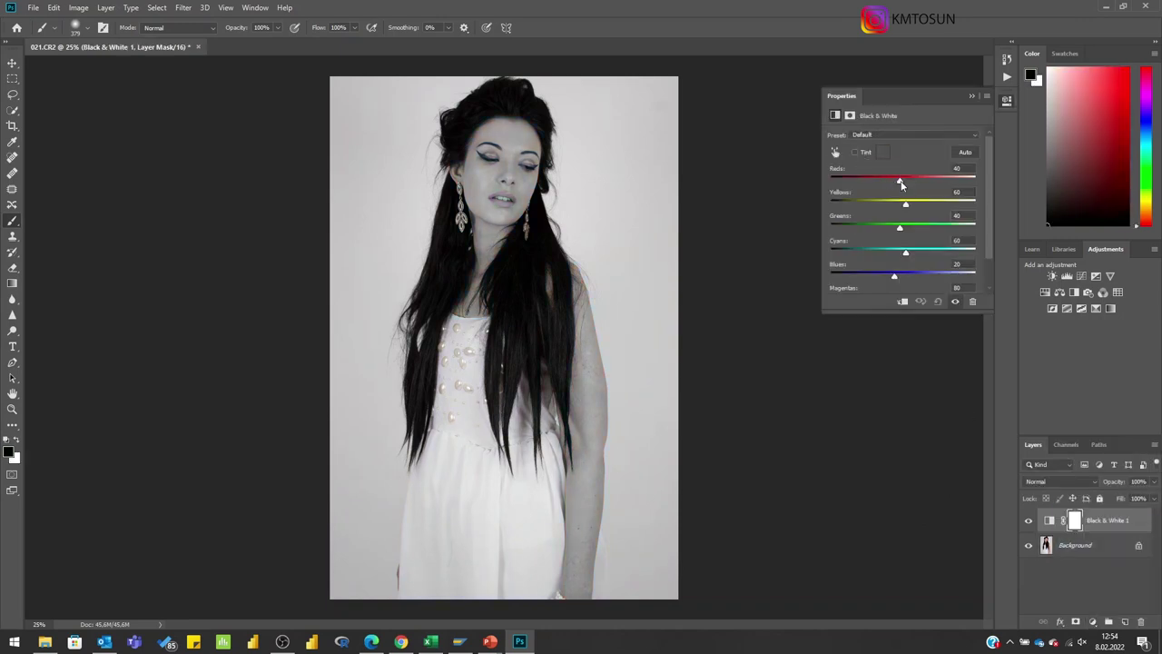
drag(887, 185, 901, 184)
drag(879, 206, 904, 208)
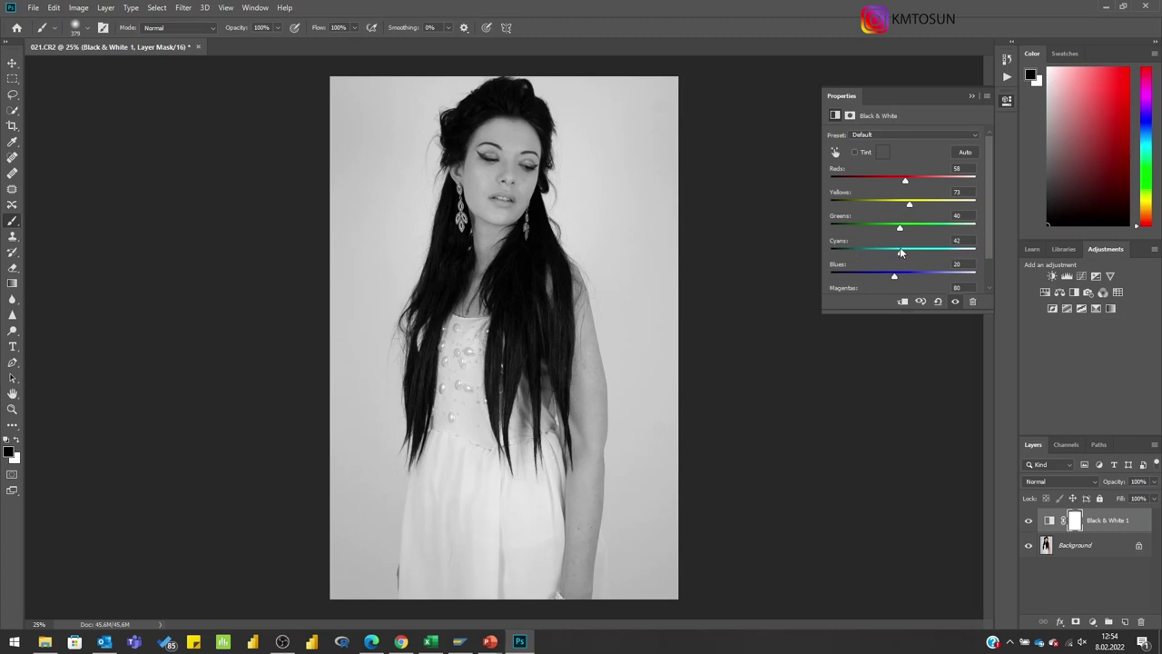
mouse_move(935, 280)
mouse_down()
mouse_move(835, 276)
mouse_move(959, 276)
mouse_move(933, 275)
mouse_up()
drag(989, 161, 990, 194)
drag(934, 270, 861, 273)
click(971, 96)
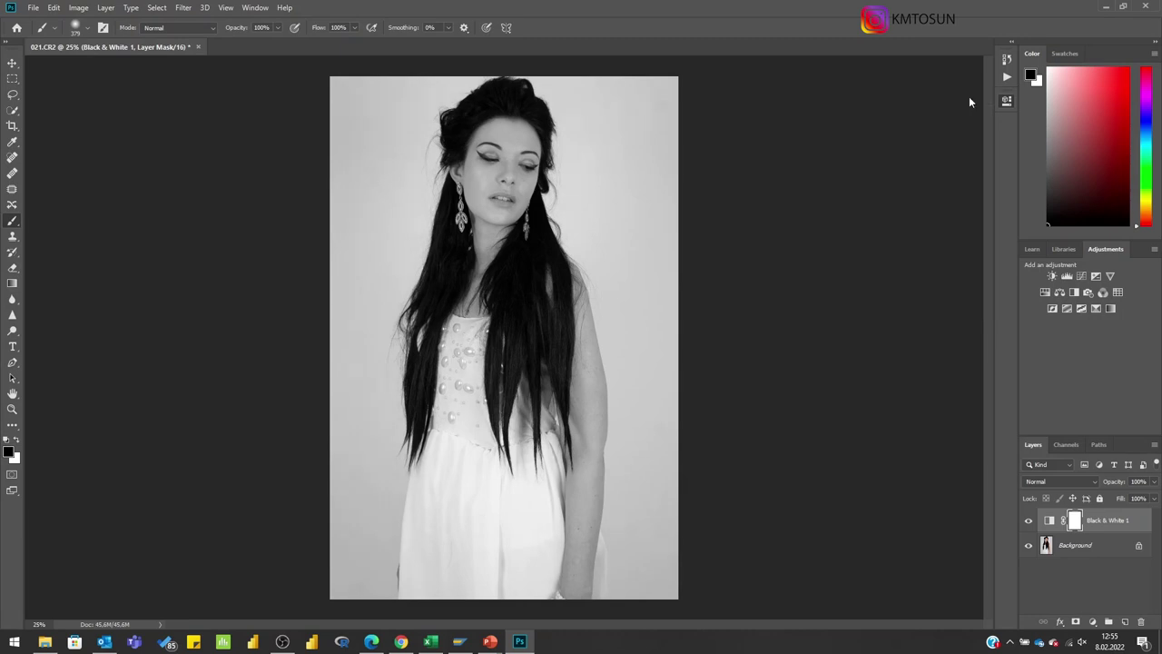
- Add Curves 1 pulled down to darken the portrait and Curves 2 pulled up to brighten it
click(1092, 622)
click(1081, 466)
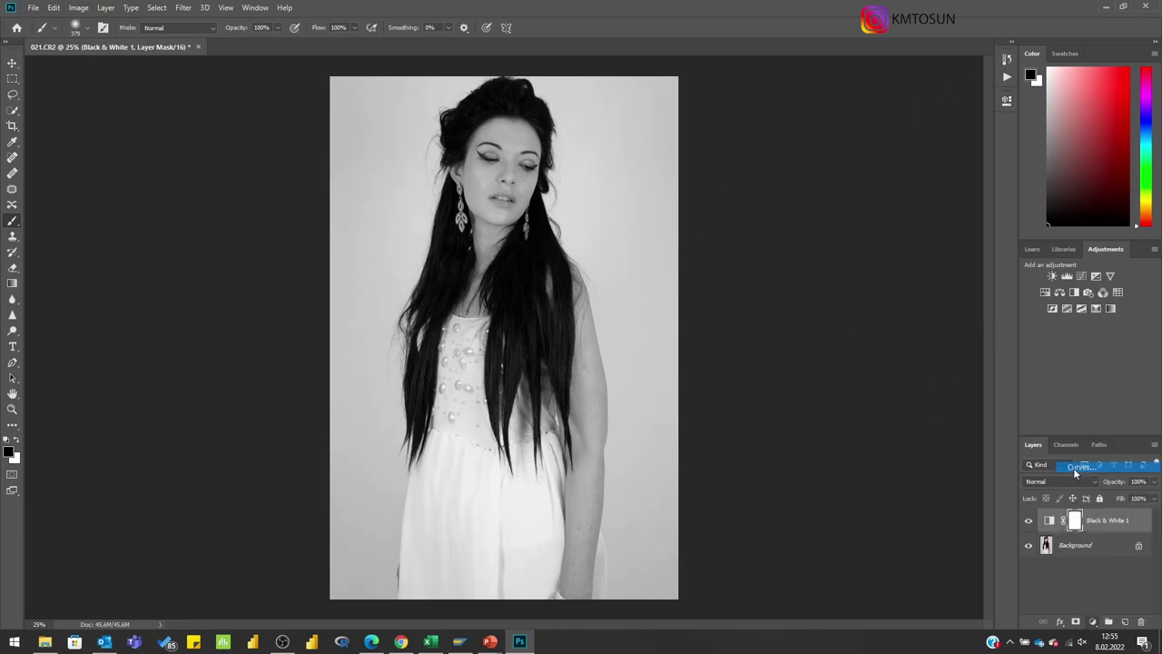
drag(927, 215, 917, 238)
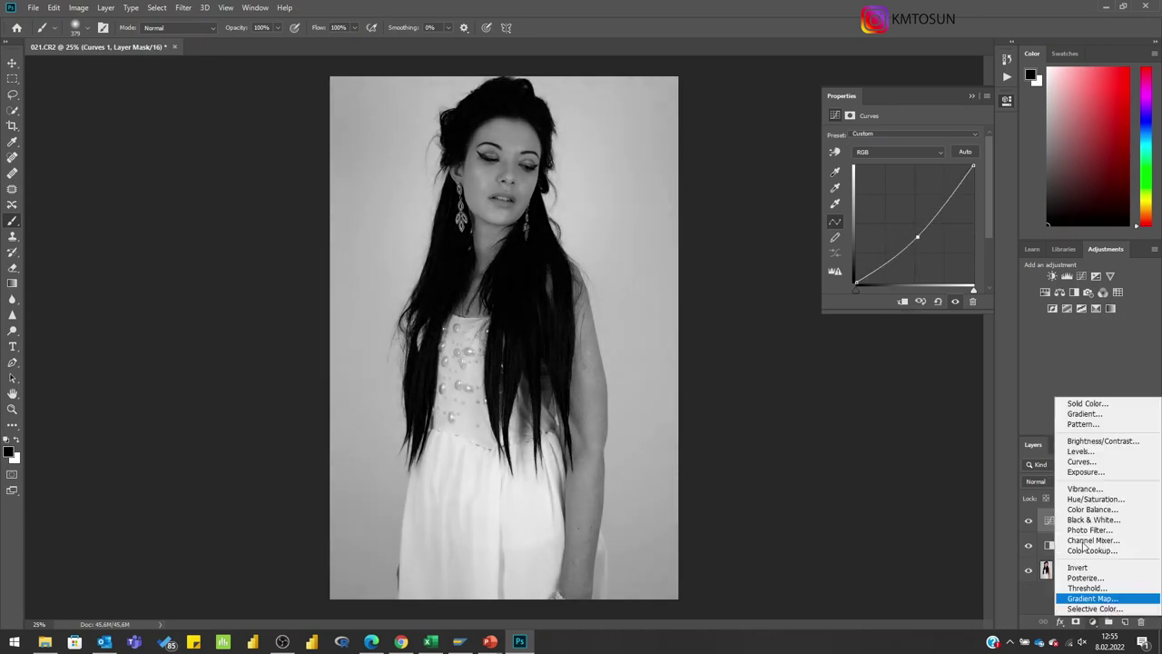
drag(913, 205, 908, 215)
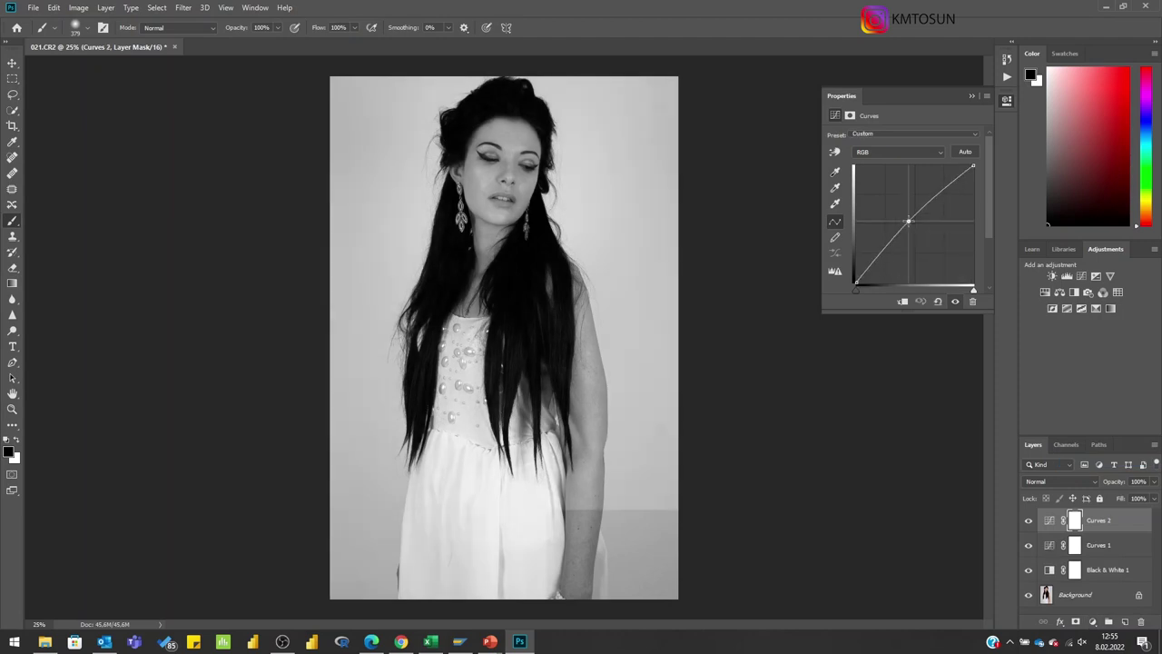
- Fill Curves 2's mask black, paint white over the model, and zoom to 100% on the face
click(11, 423)
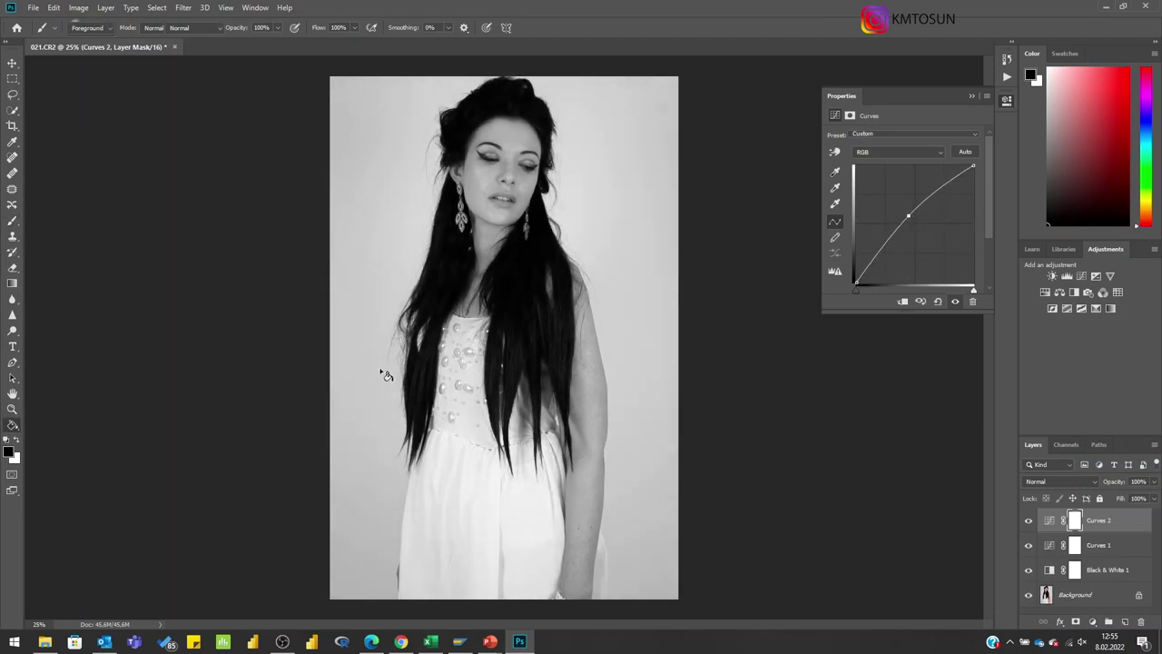
key(ctrl+i)
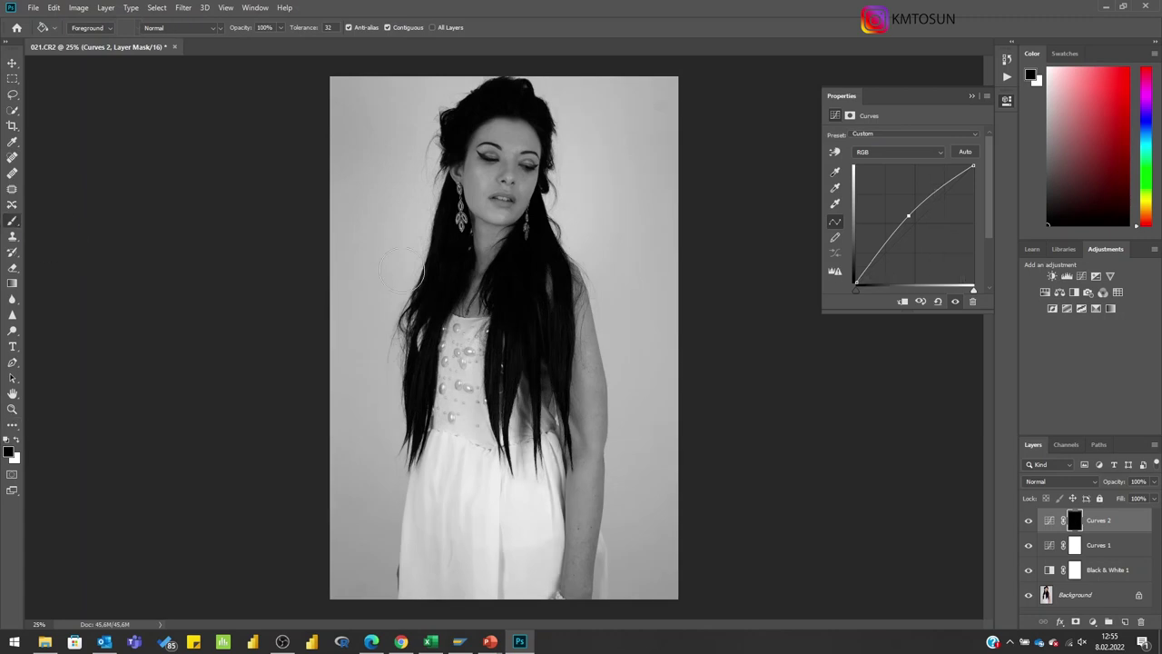
click(13, 221)
key(x)
mouse_move(495, 172)
mouse_down()
mouse_move(480, 424)
mouse_move(496, 175)
mouse_up()
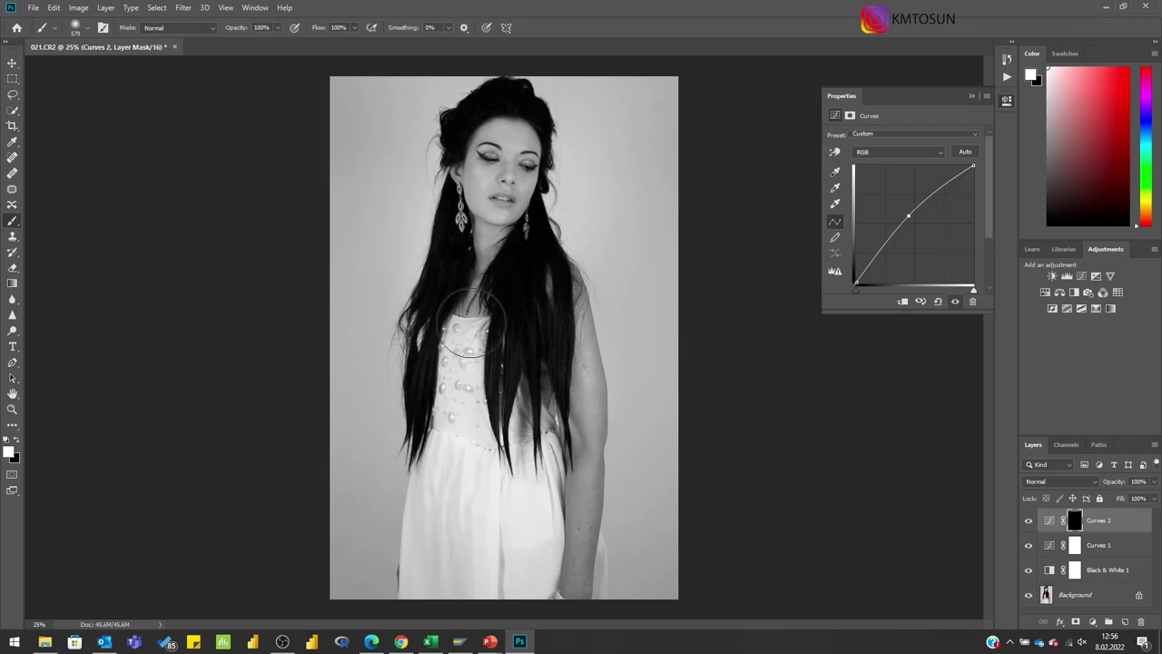
key(z)
click(504, 173)
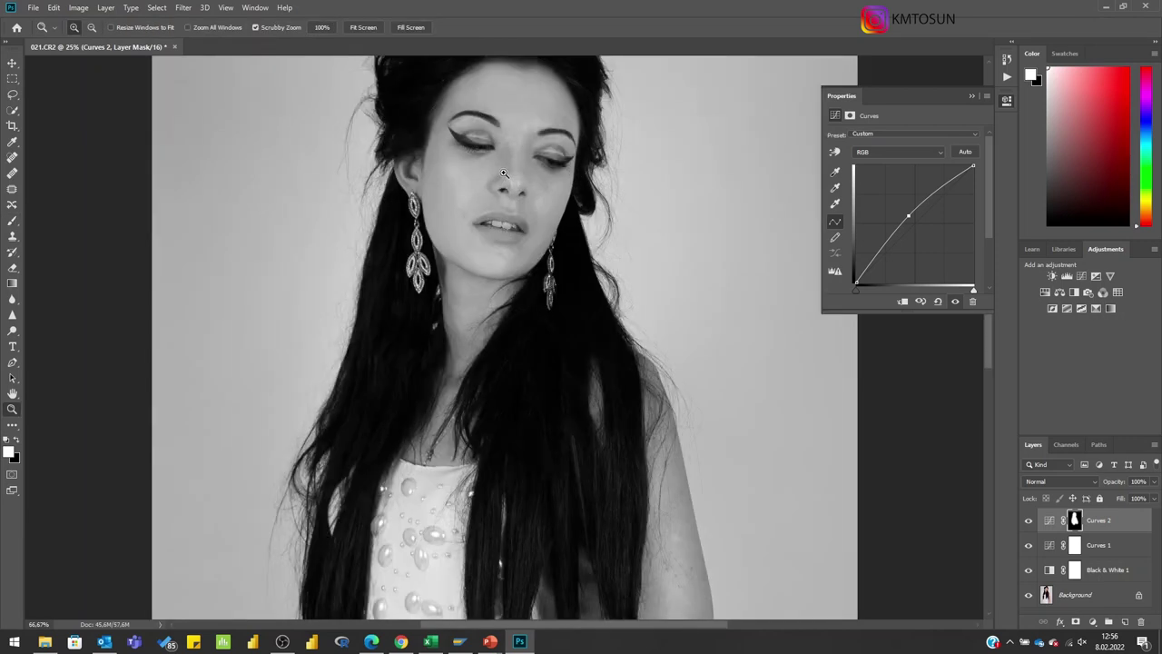
click(504, 172)
drag(503, 124, 488, 388)
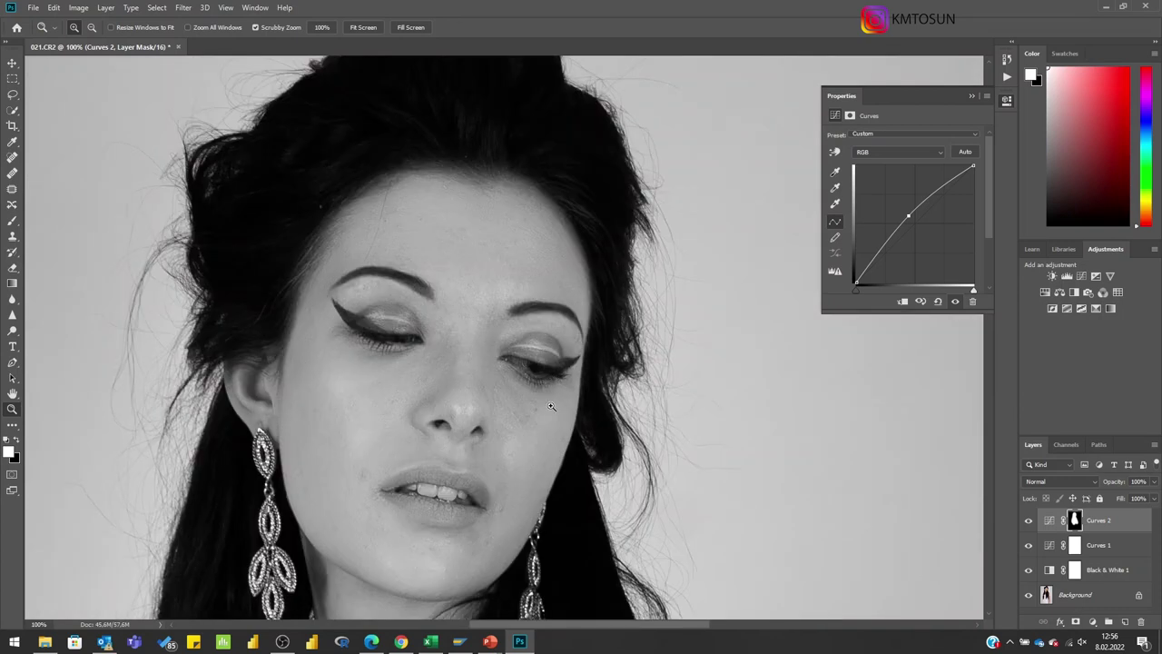
- On a new layer, paint dark tone along both lash lines with a 37 px brush
key(ctrl+shift+alt+n)
key(b)
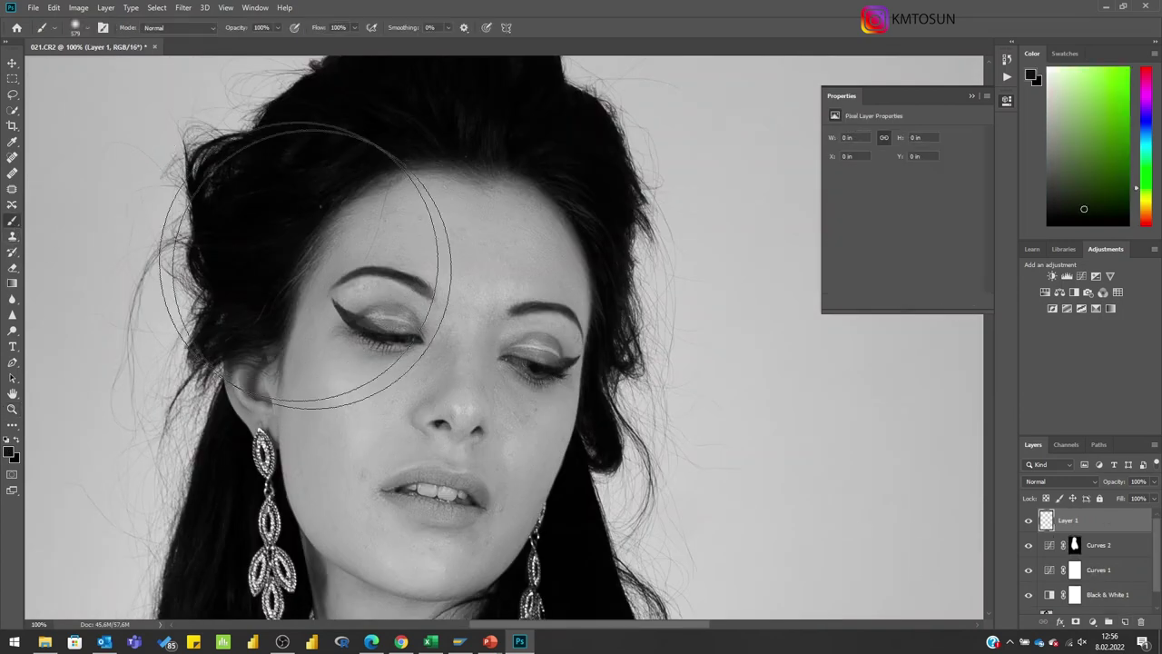
drag(286, 231, 366, 366)
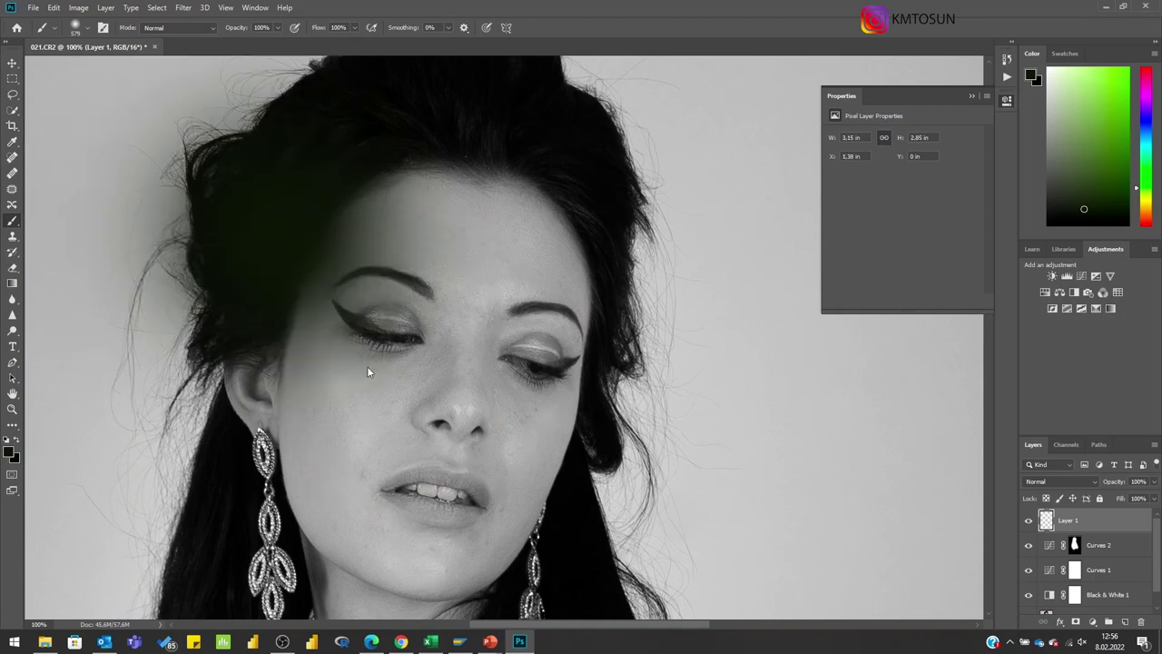
key(ctrl+z)
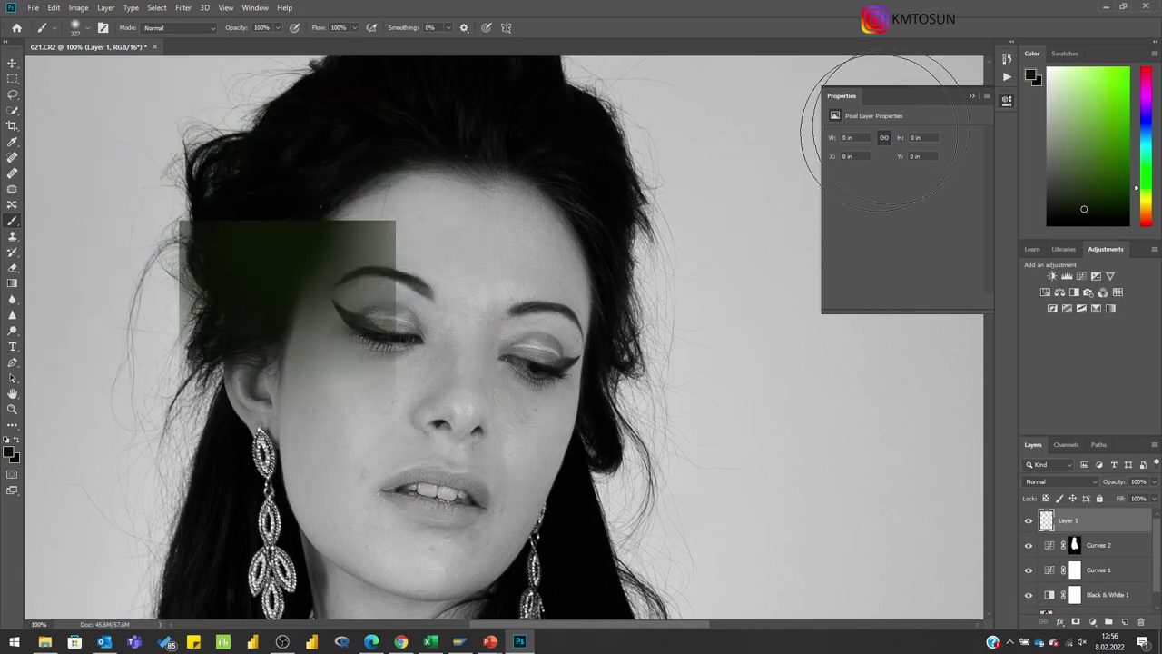
drag(421, 406, 404, 407)
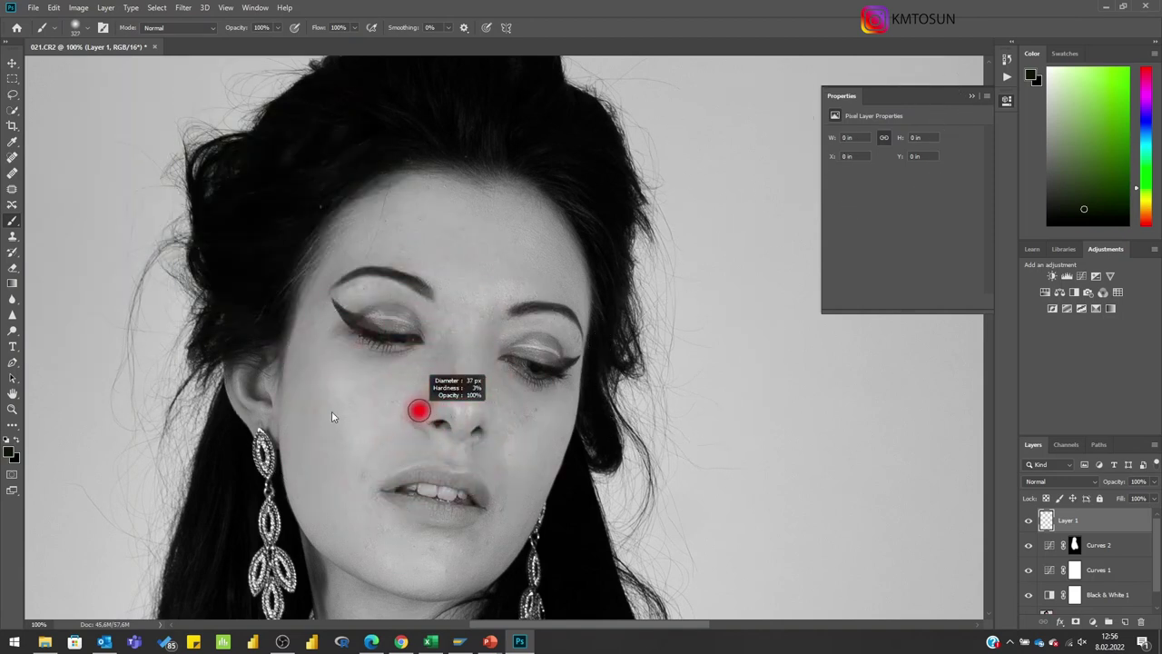
drag(373, 335, 412, 337)
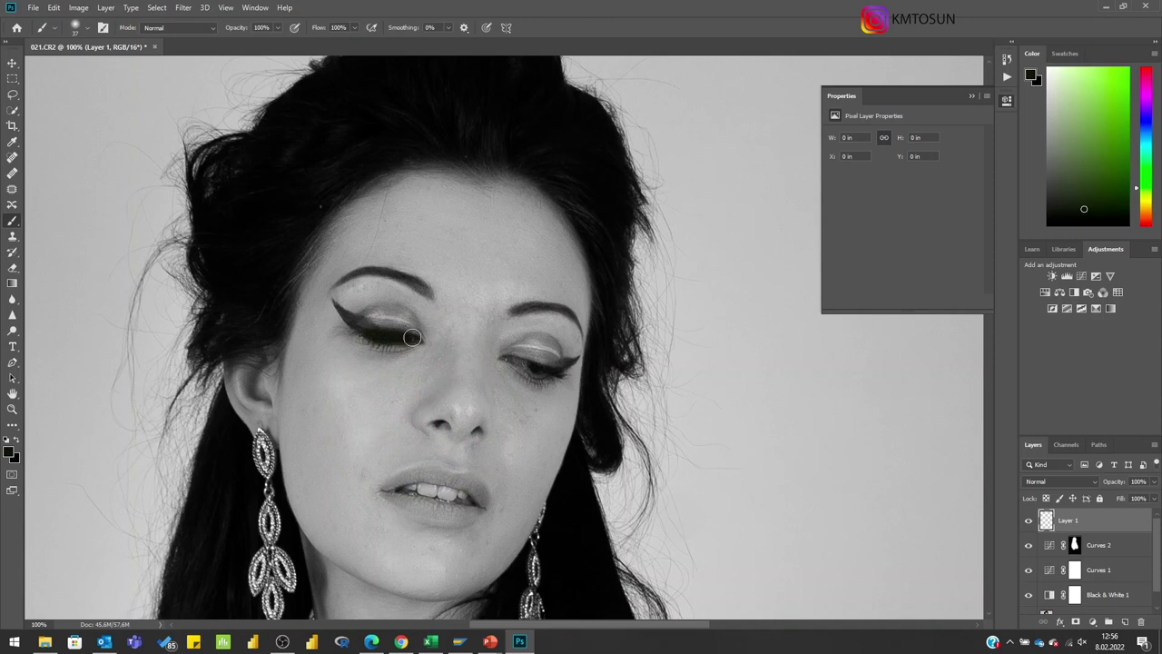
drag(504, 359, 551, 367)
- Set the eye layer's Fill to 51%, add a layer mask, and use a full-hardness black brush
click(1154, 500)
drag(1154, 514, 1132, 515)
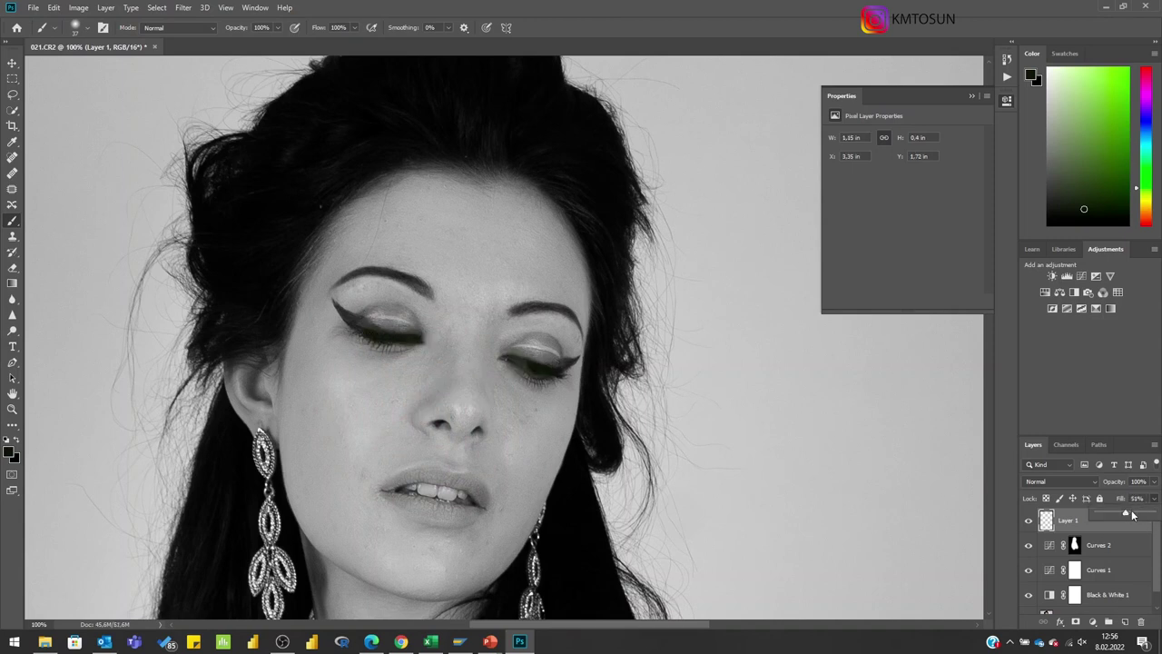
click(1076, 623)
click(15, 441)
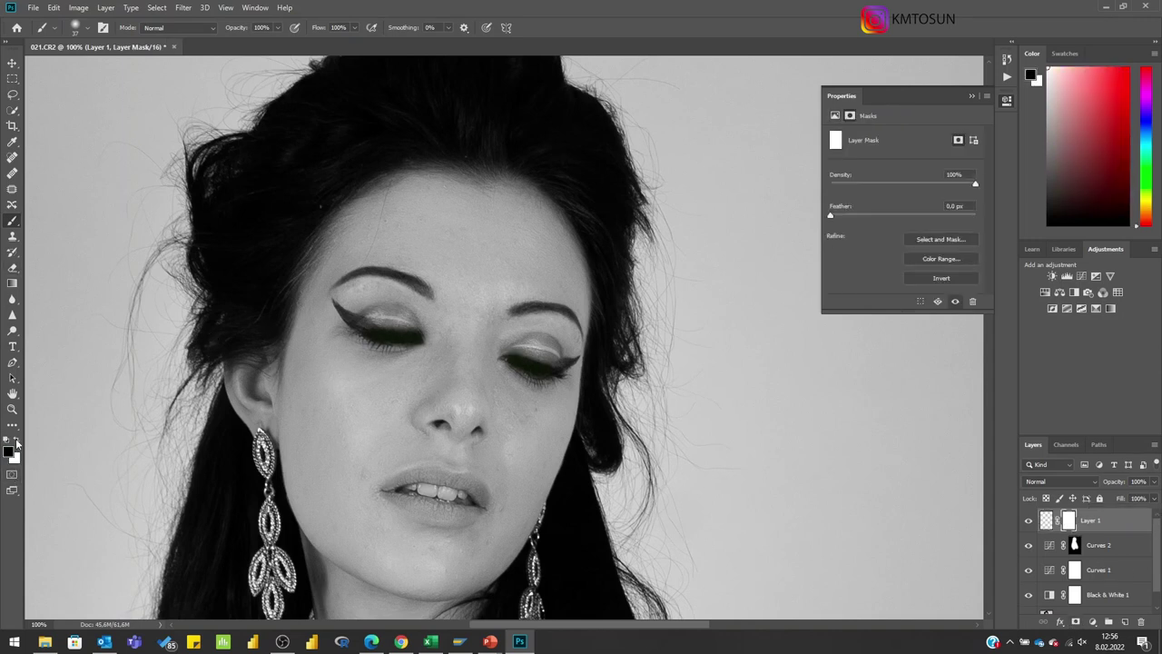
right_click(556, 319)
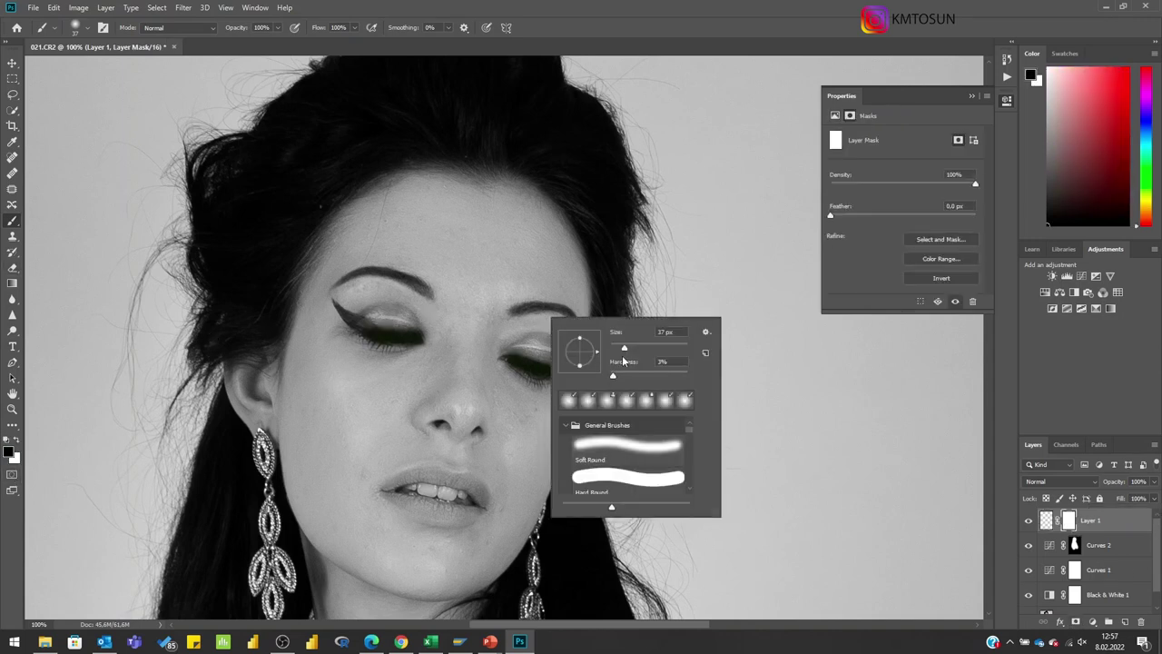
key(Return)
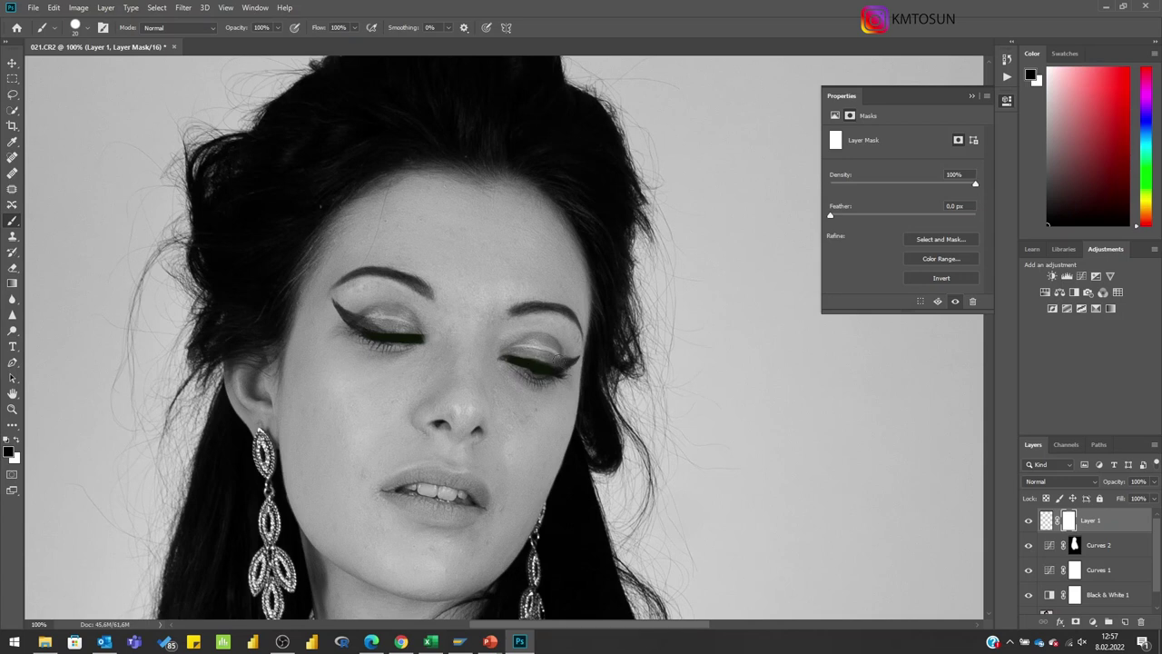
- Touch up the mask edges with a smaller brush, then fit the whole photo on screen
key(x)
key(x)
key(x)
key(x)
key(x)
scroll(512, 358, up, 2)
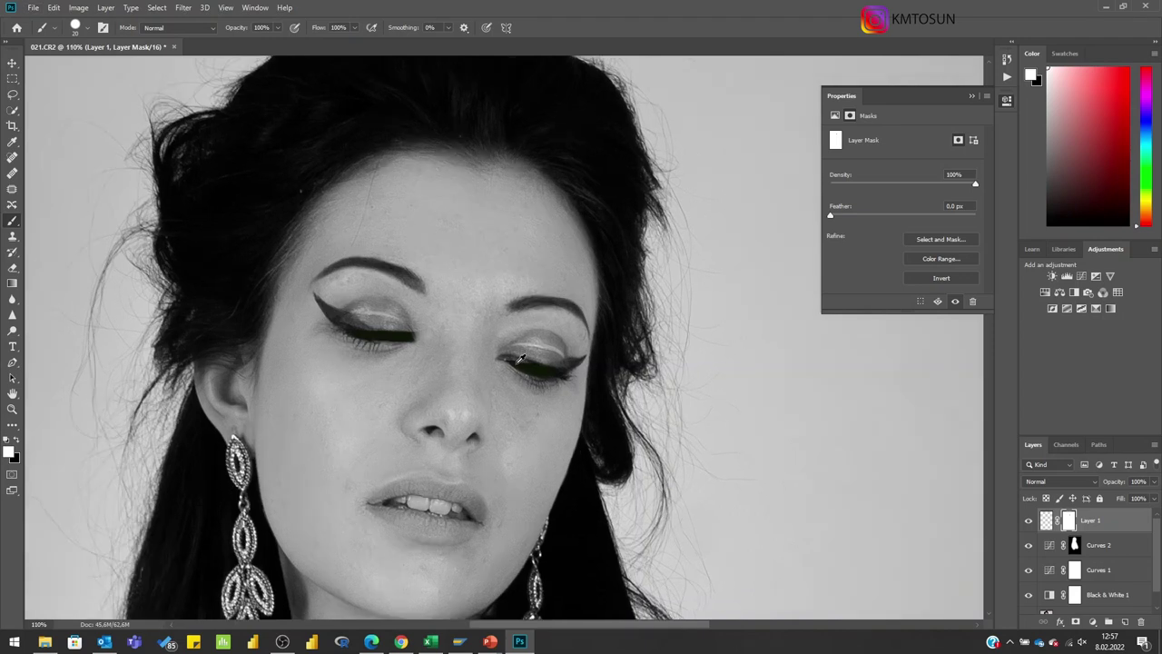
scroll(511, 360, up, 2)
scroll(510, 361, up, 1)
key(bracketleft)
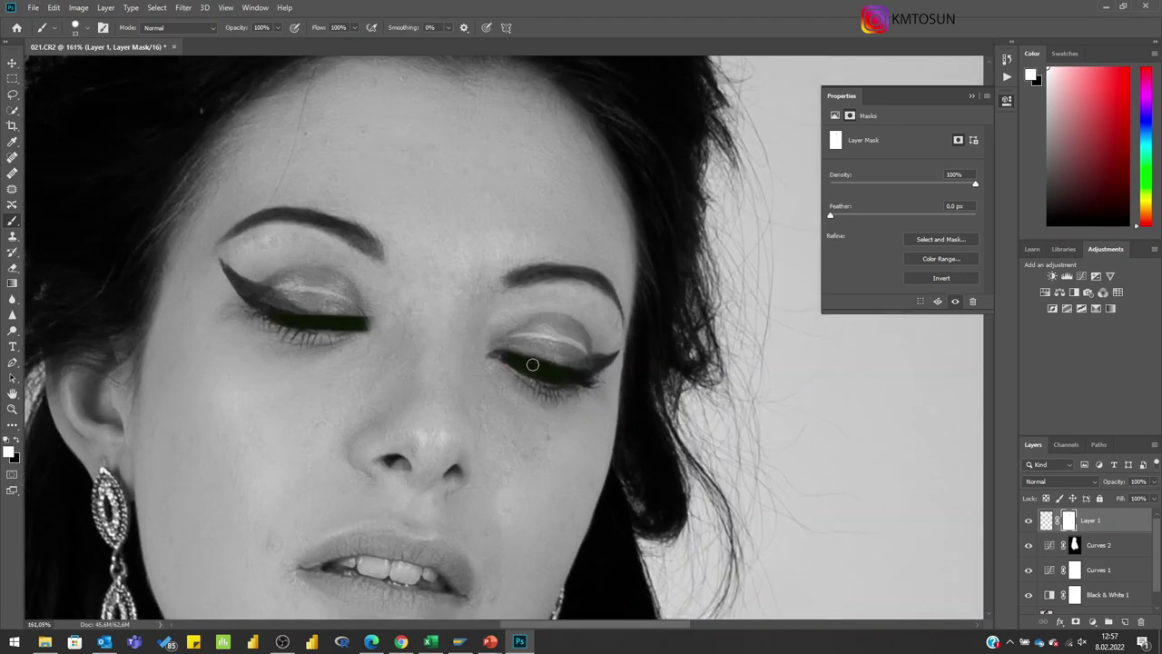
key(z)
right_click(567, 369)
click(578, 374)
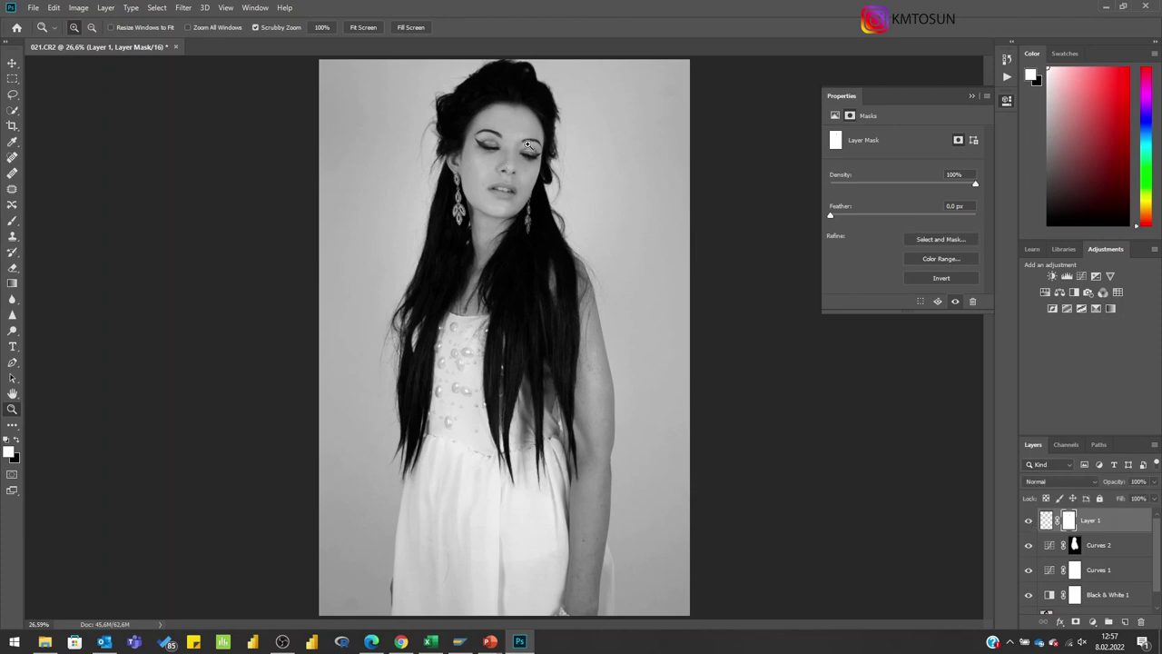
- Convert the Background to Layer 0 and duplicate it into Layer 0 copy and Layer 0 copy 2
scroll(1159, 524, down, 2)
double_click(1068, 601)
key(Return)
right_click(1082, 599)
click(1071, 146)
key(Return)
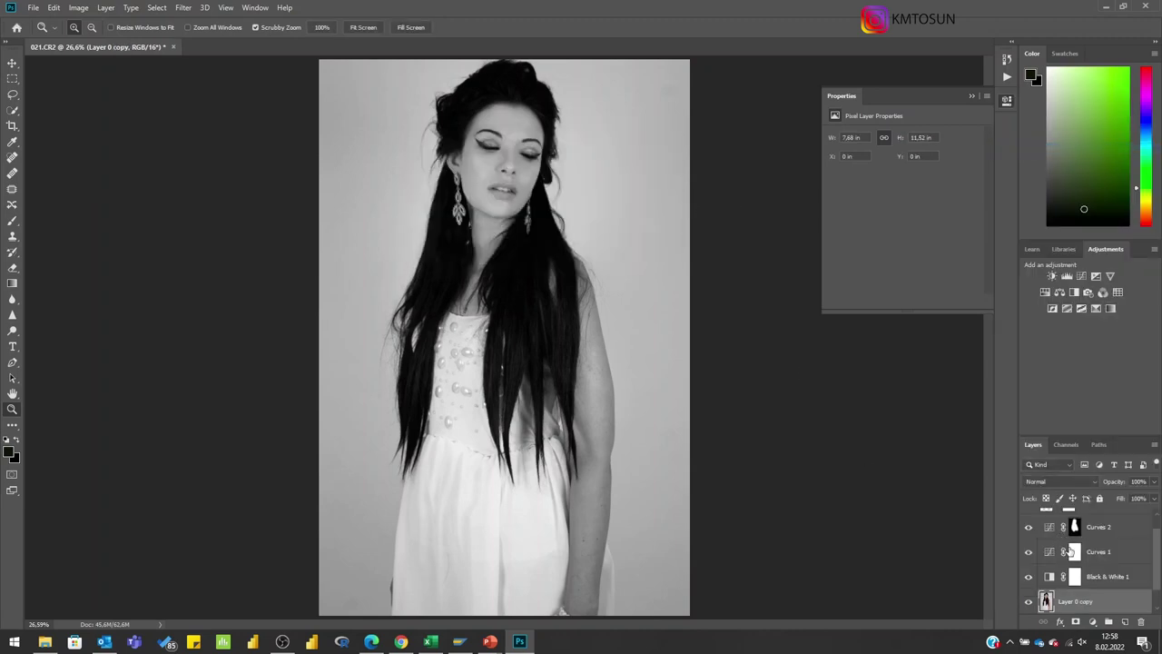
right_click(1068, 601)
click(999, 146)
click(643, 165)
- Hide Layer 0 copy 2, select Layer 0 copy, zoom on the face and open Gaussian Blur
scroll(1156, 546, down, 2)
click(1080, 577)
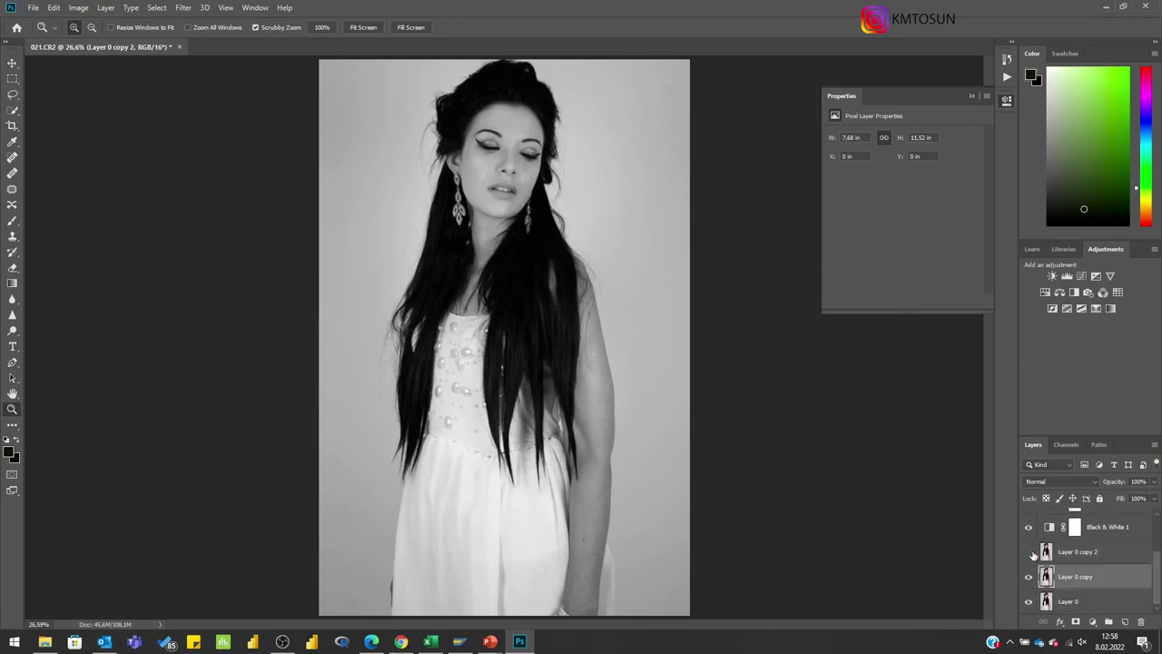
click(1029, 551)
click(497, 168)
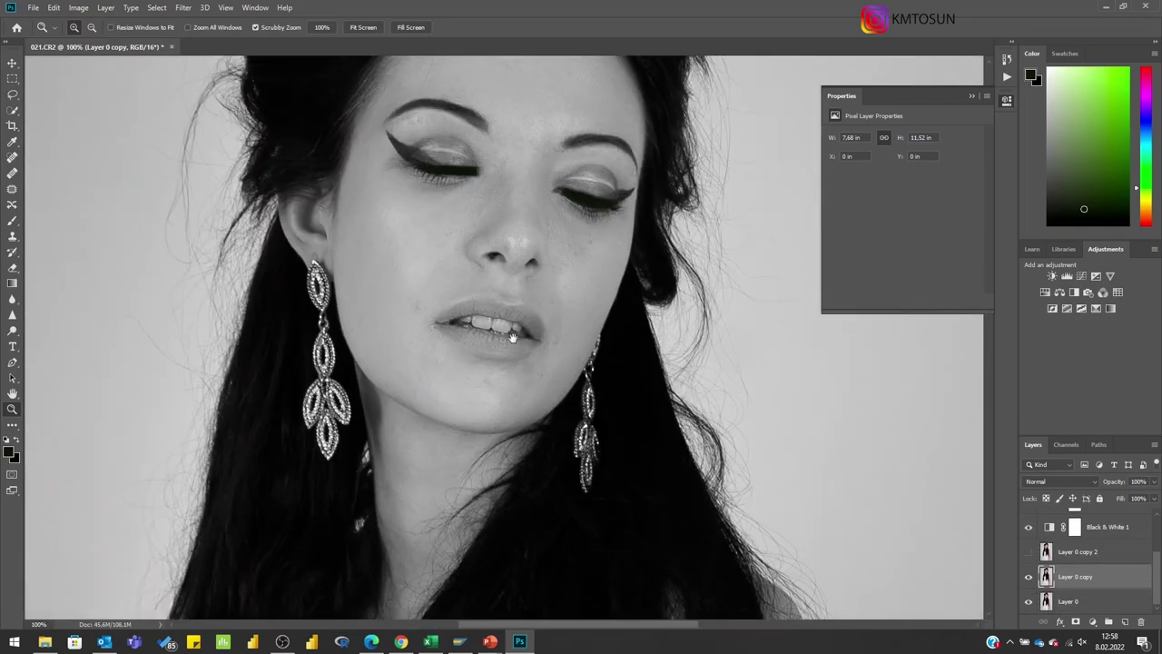
click(183, 7)
click(363, 191)
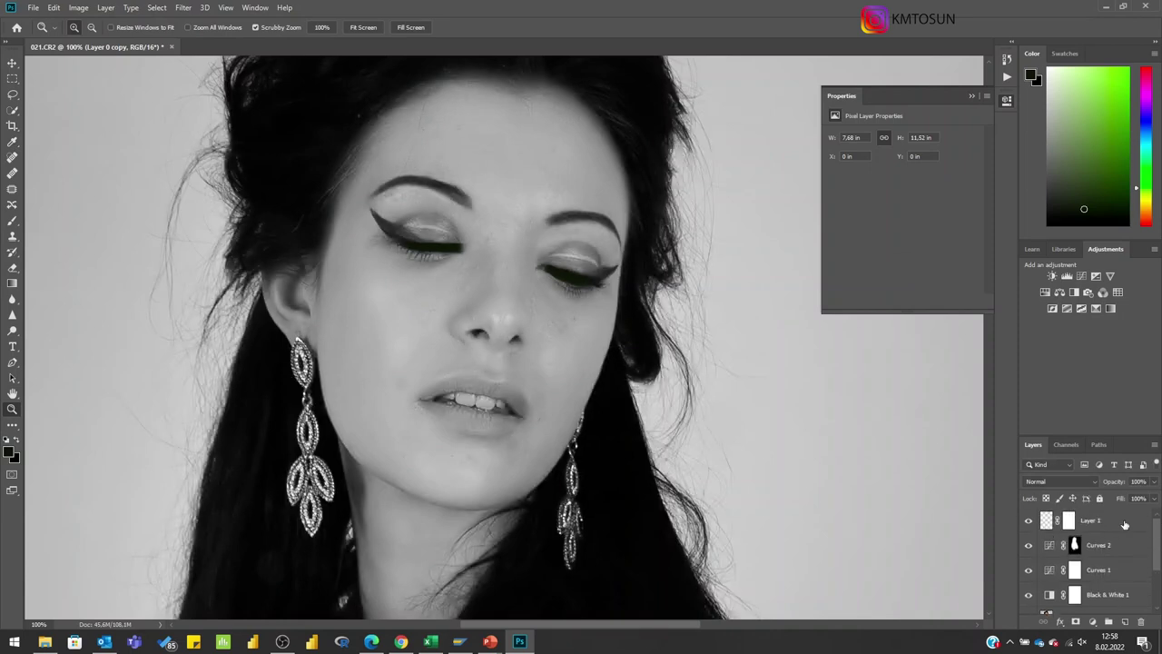
- Move Layer 1 below Black & White 1 and merge the selected pixel layers into Layer 1
drag(1096, 521, 1104, 585)
scroll(1144, 574, down, 2)
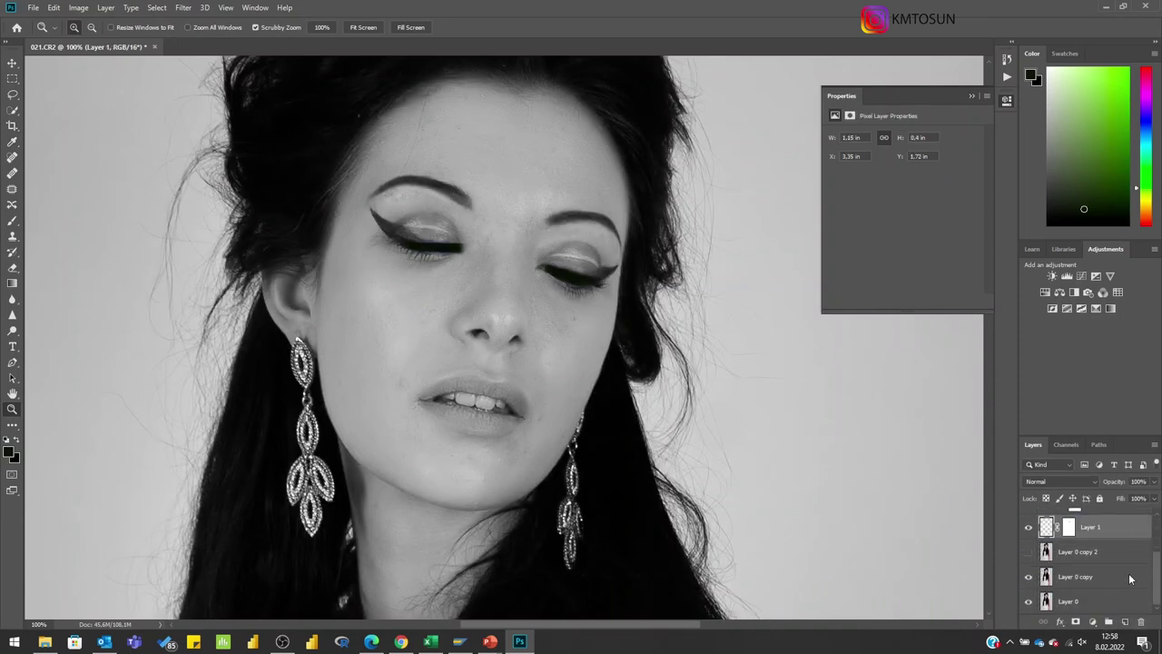
right_click(1094, 555)
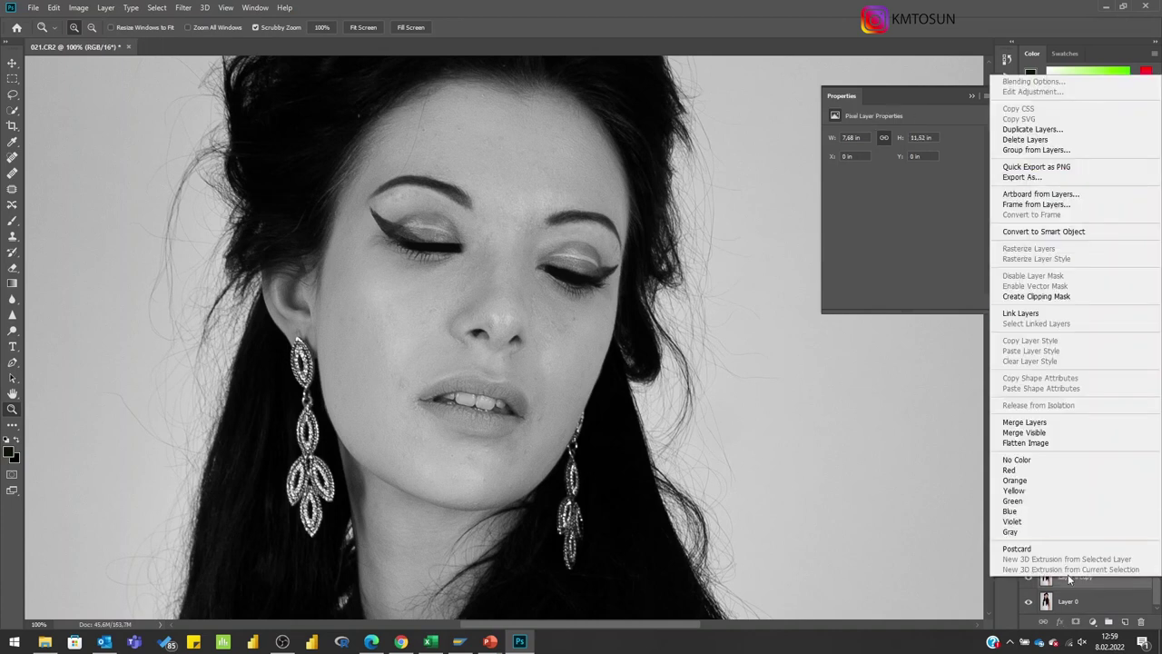
click(1069, 578)
right_click(1085, 530)
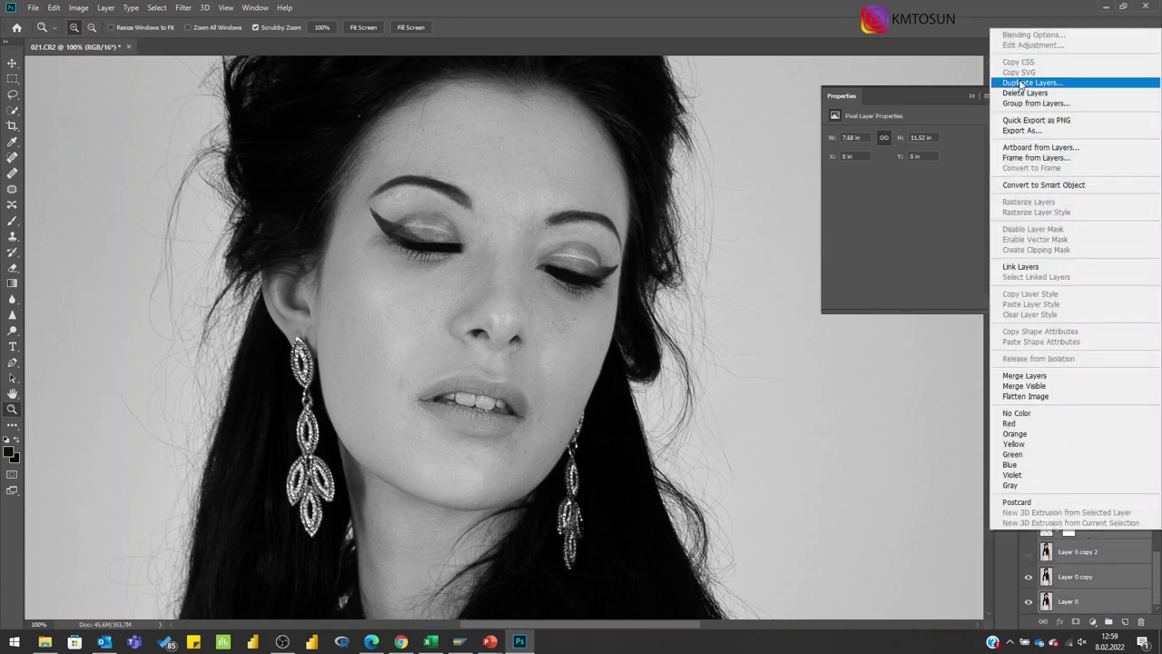
click(1023, 375)
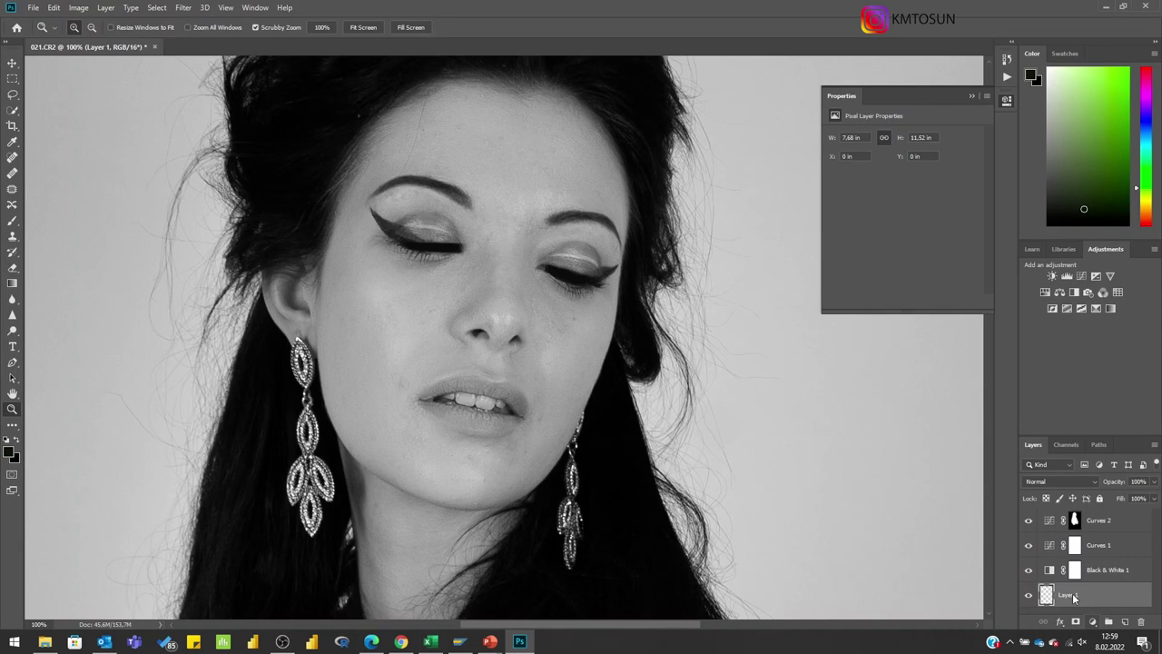
- Duplicate Layer 1 twice, hide Layer 1 copy 2, and select Layer 1 copy
right_click(1073, 595)
click(1044, 198)
click(649, 166)
right_click(1074, 595)
click(1007, 152)
click(646, 167)
scroll(1052, 559, down, 2)
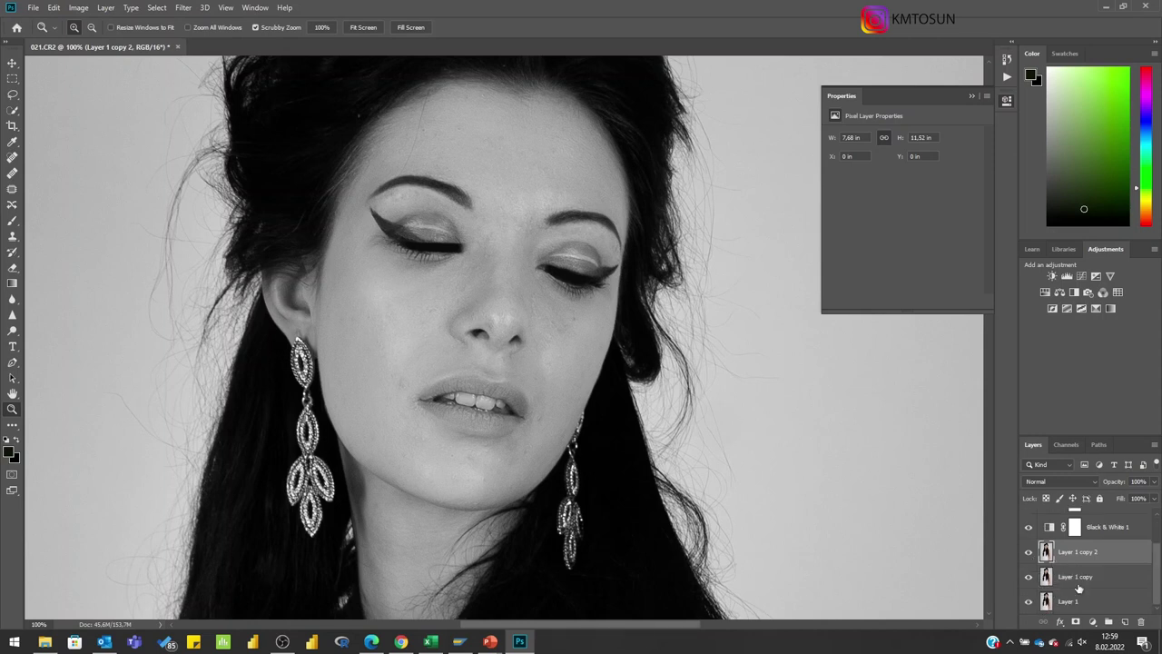
click(1029, 551)
click(1078, 578)
click(183, 7)
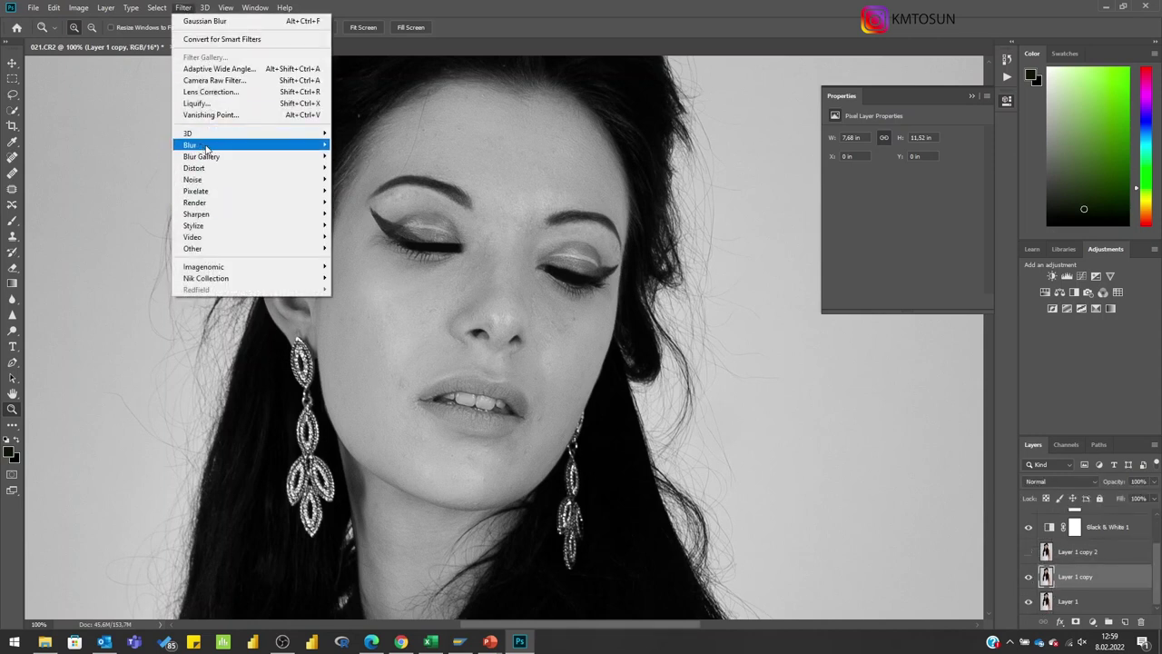
- Apply a Gaussian Blur of 6 px radius to Layer 1 copy
mouse_move(189, 146)
click(364, 190)
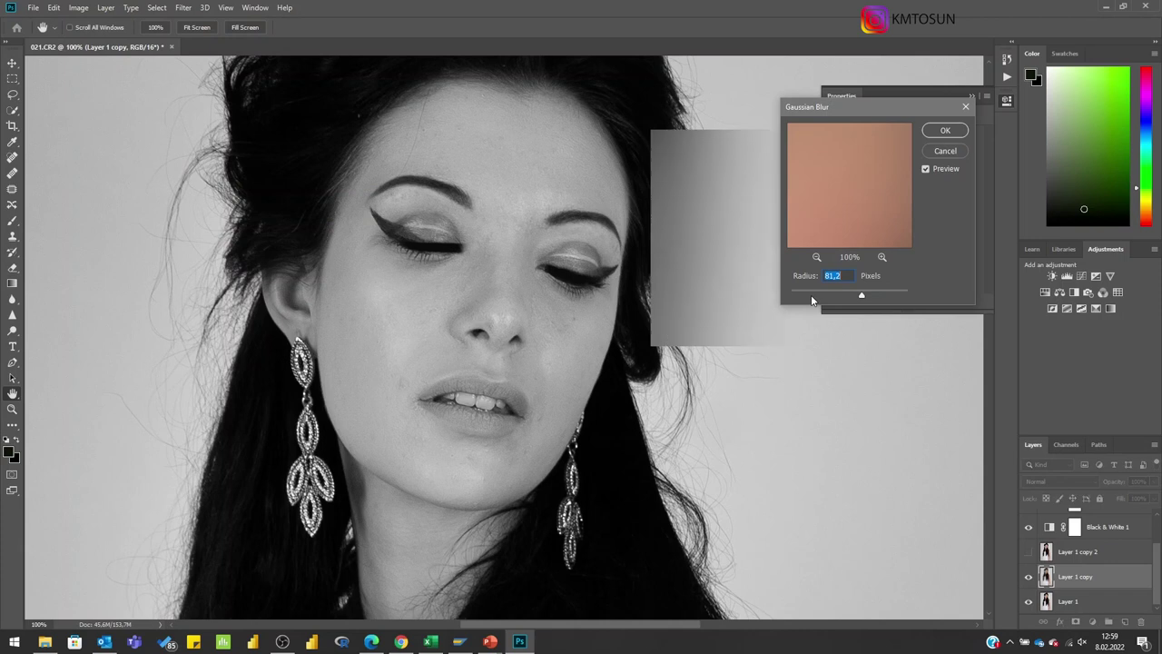
mouse_move(813, 295)
mouse_down()
mouse_move(802, 295)
mouse_move(848, 293)
mouse_move(814, 298)
mouse_up()
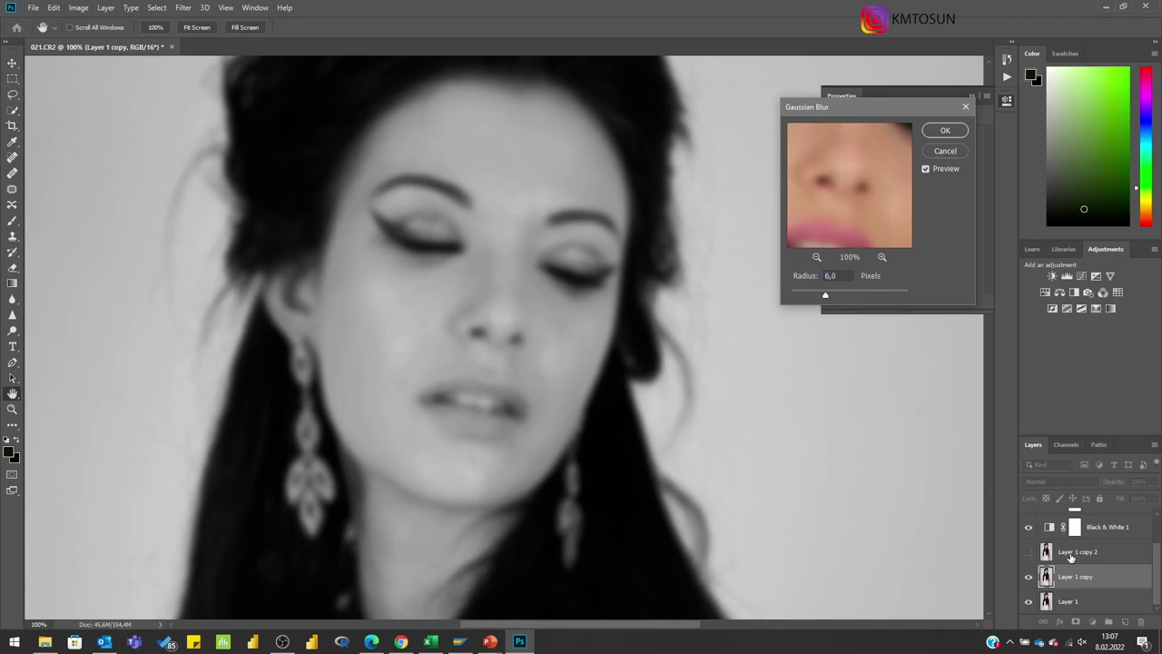
key(Return)
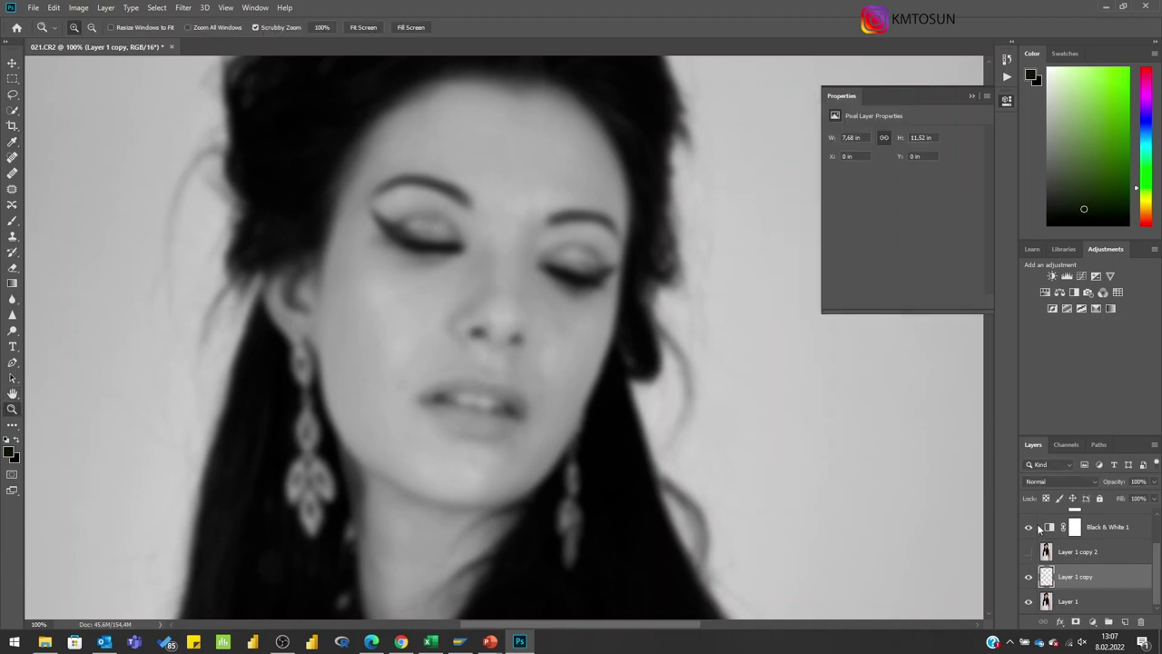
- On Layer 1 copy 2, Apply Image from Layer 1 copy, inverted, with Add blending
click(1076, 553)
click(78, 7)
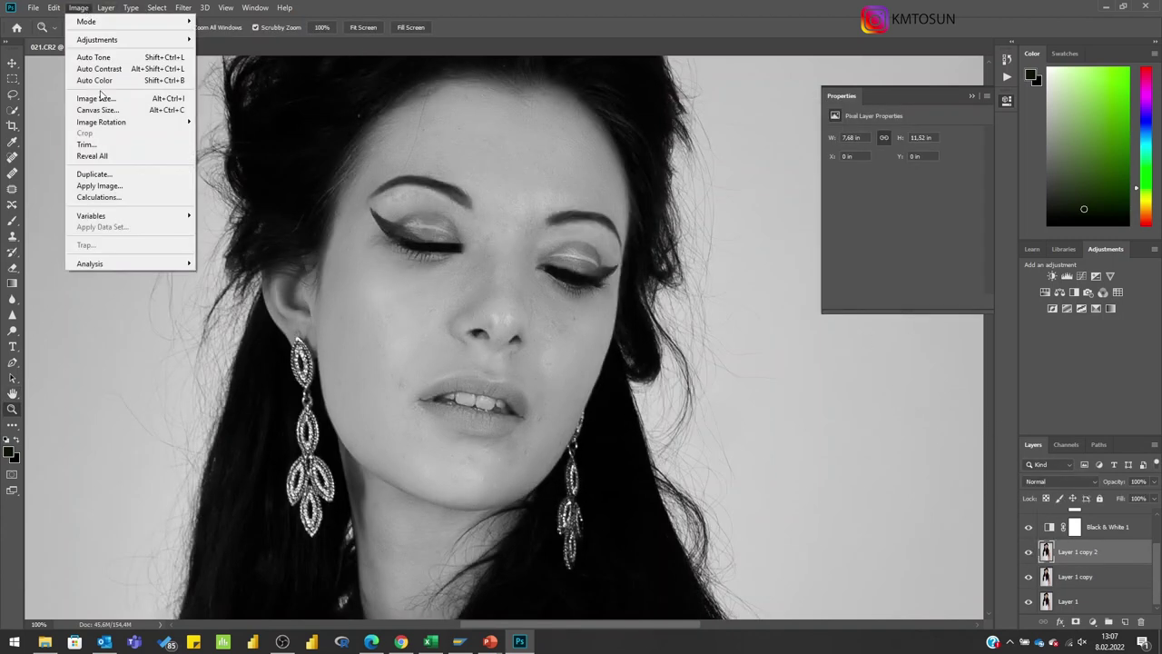
click(109, 185)
click(581, 374)
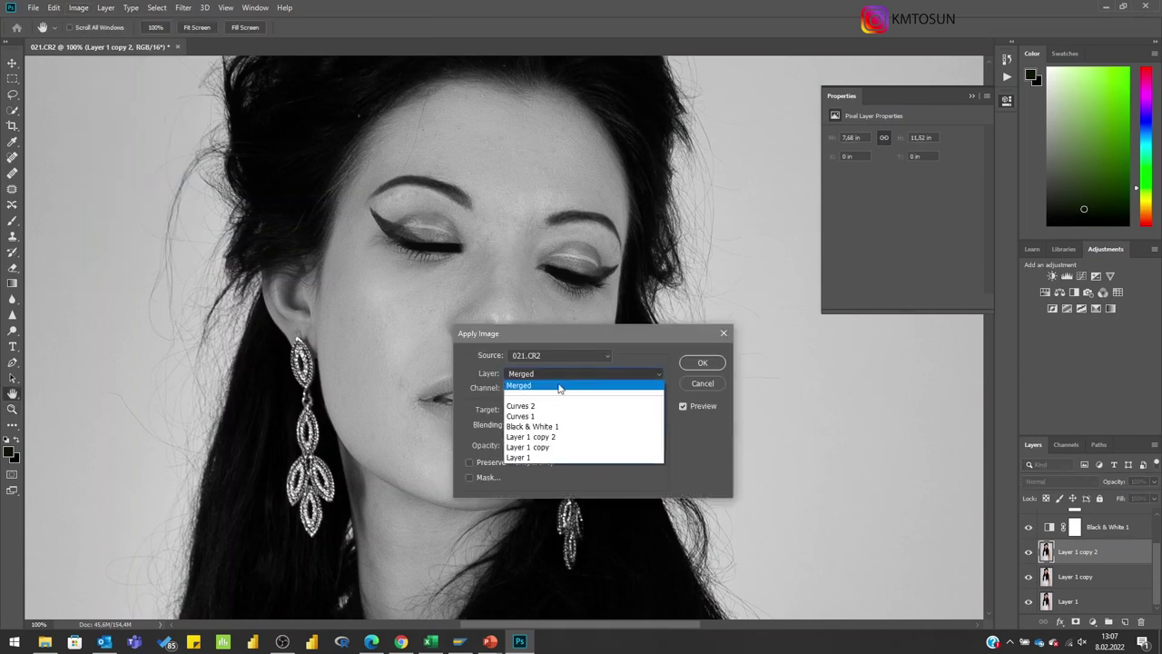
click(547, 443)
click(627, 387)
click(549, 425)
click(521, 563)
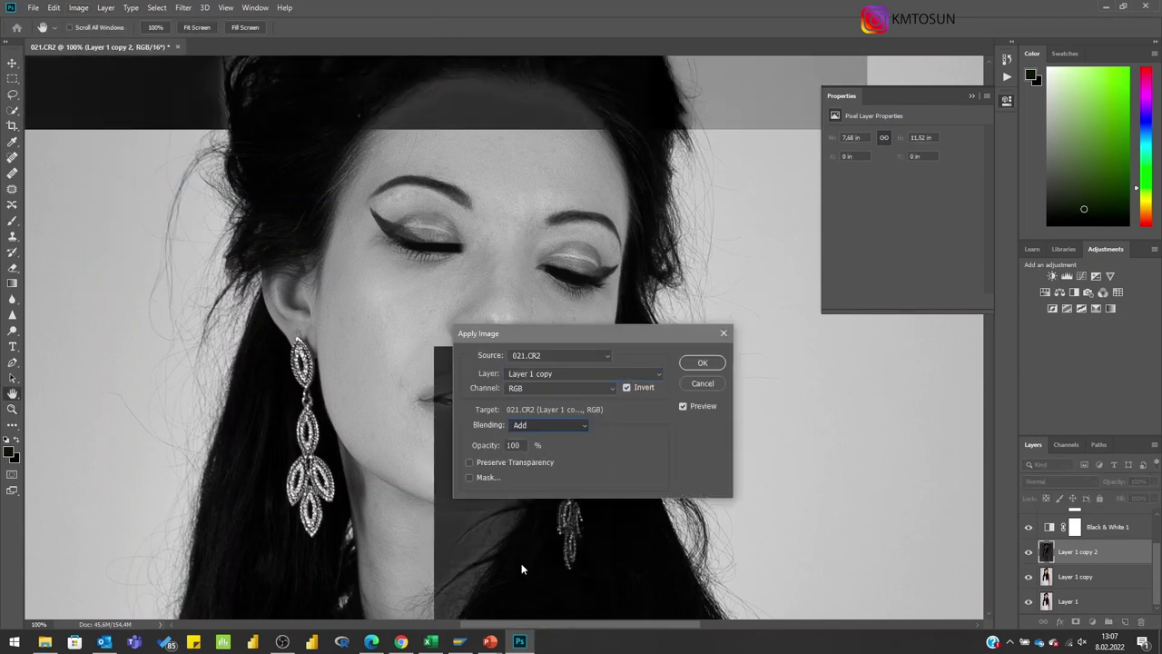
click(701, 364)
- Set Layer 1 copy 2 to Linear Light and give it a 2.2 px Gaussian Blur
click(1060, 481)
click(1053, 487)
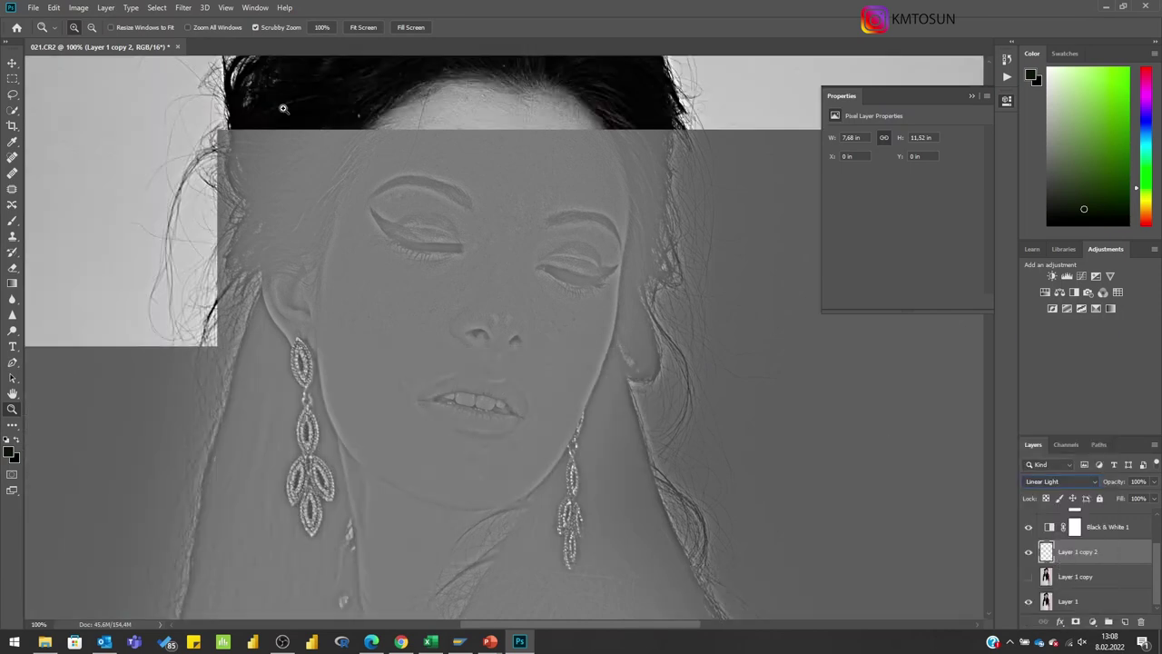
click(78, 8)
click(298, 341)
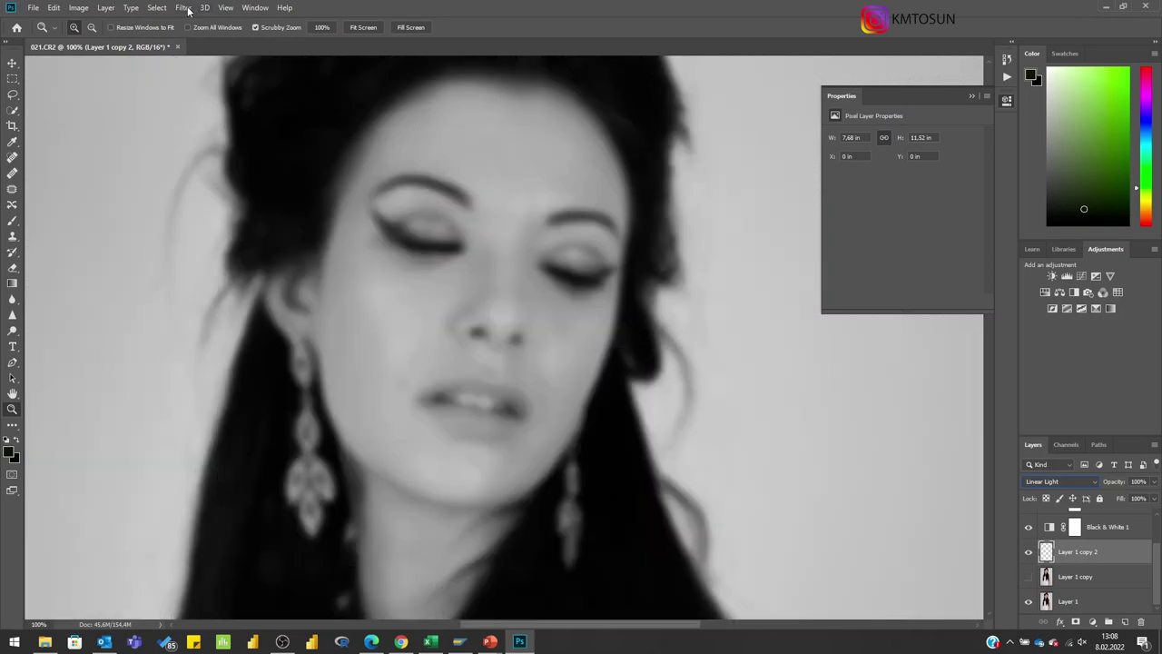
click(183, 8)
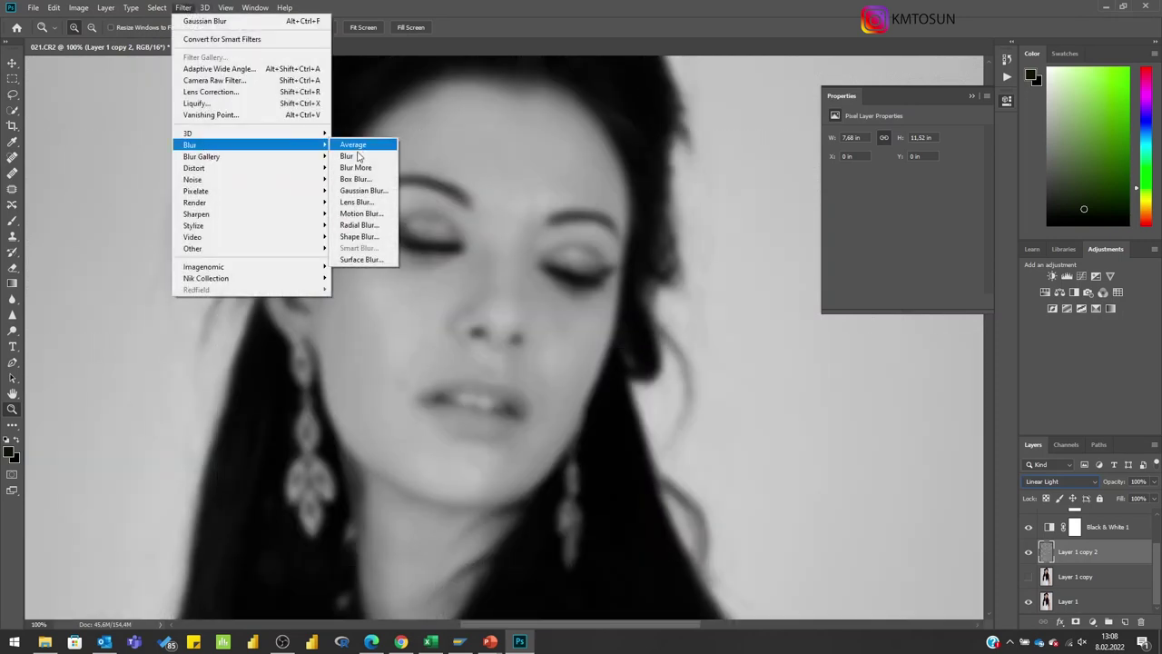
click(363, 192)
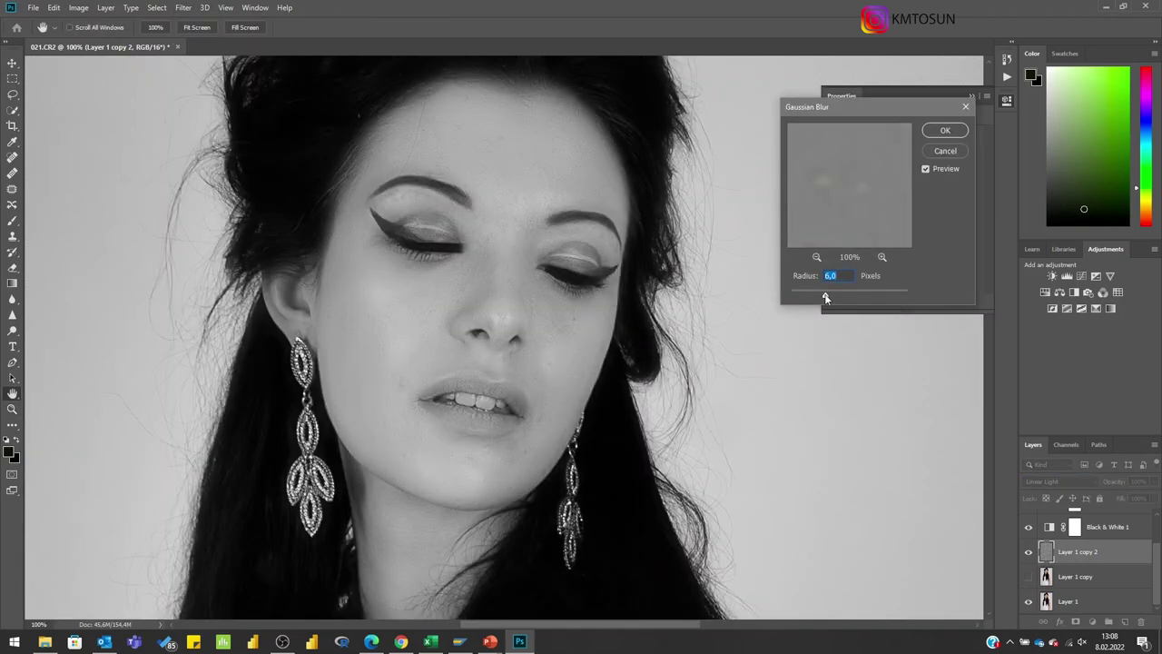
drag(812, 300, 805, 299)
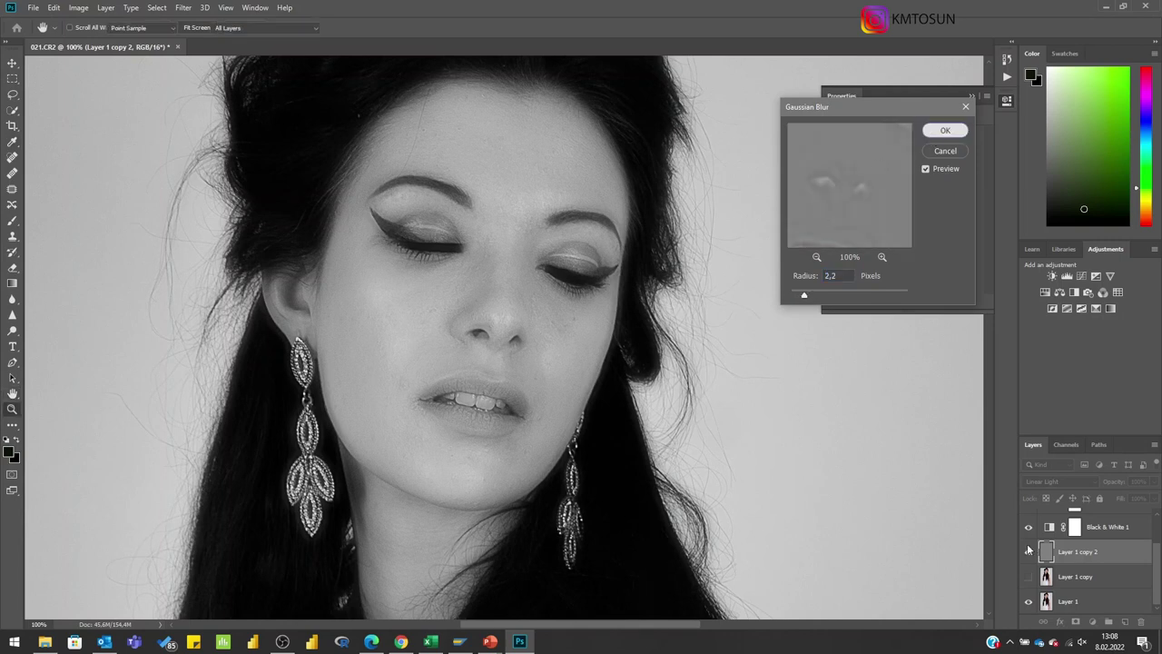
key(Return)
- Add a mask to Layer 1 copy 2, fill it black, and switch to a white brush
click(1076, 621)
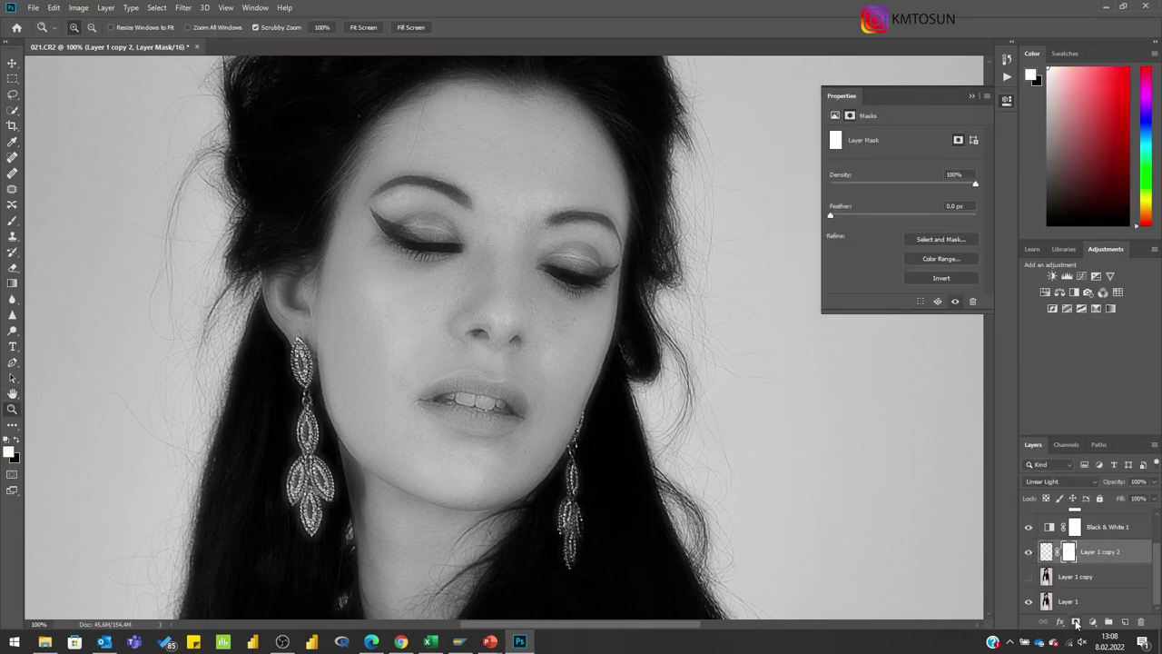
key(g)
key(x)
click(345, 354)
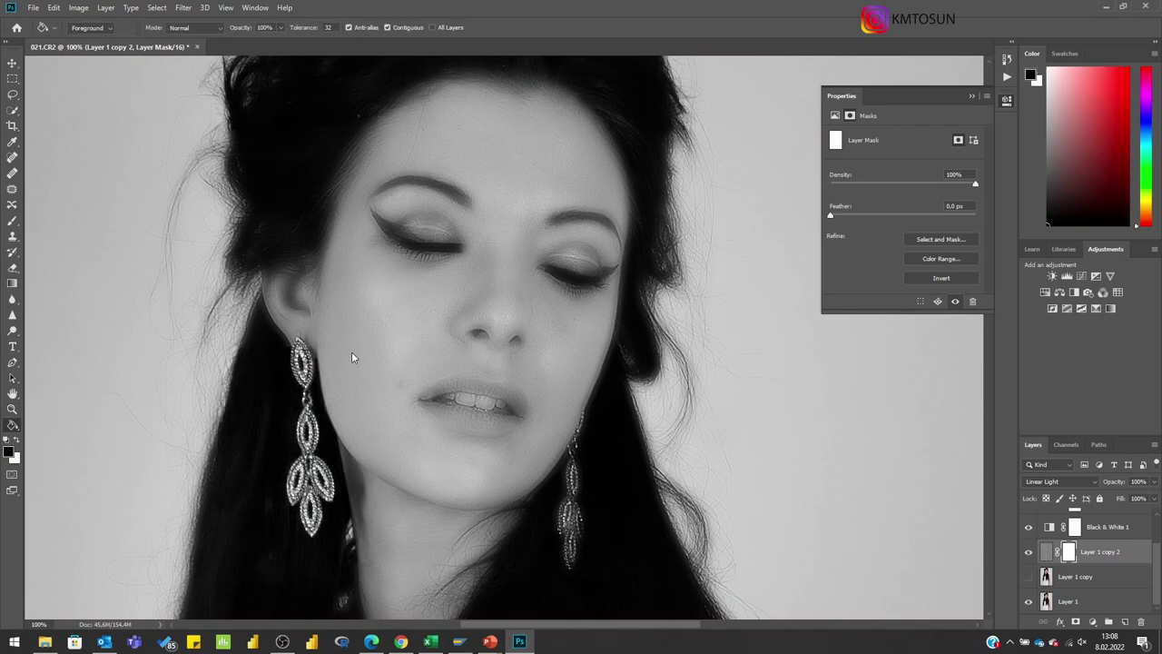
click(14, 222)
key(x)
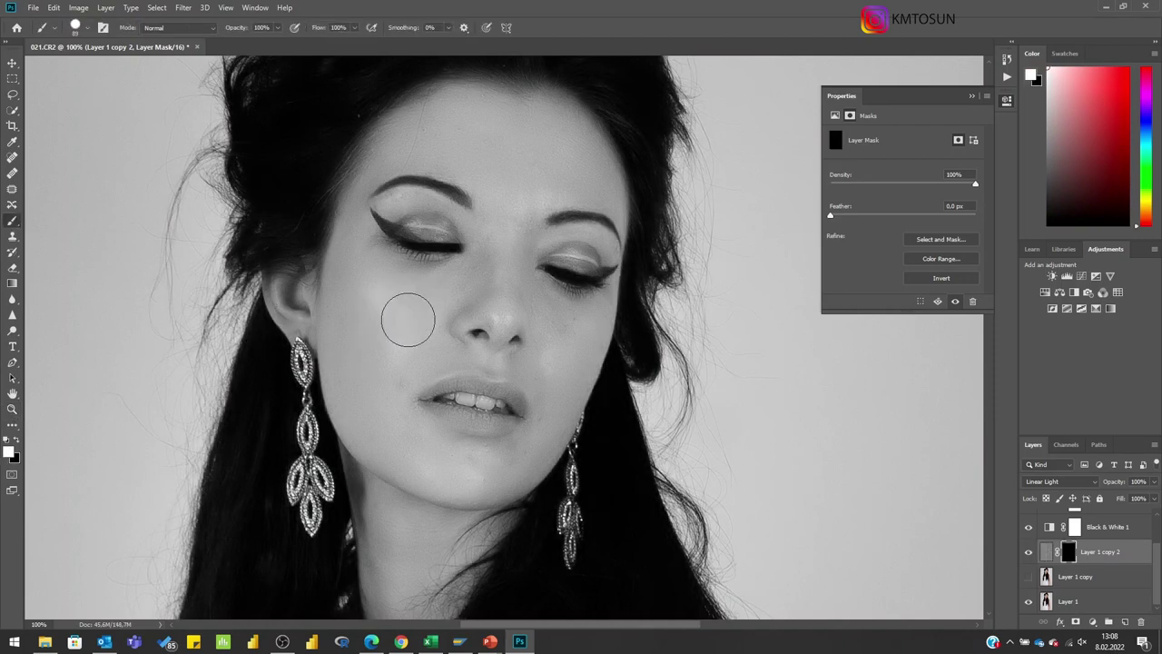
- Set a smaller soft brush and paint the smoothing back onto the cheek
right_click(416, 325)
key(Return)
alt+right_click(396, 338)
alt+right_click(565, 348)
drag(549, 350, 544, 364)
- Paint the skin on the neck and arm with an enlarged brush, then return to the face
scroll(617, 349, down, 5)
alt+right_click(490, 327)
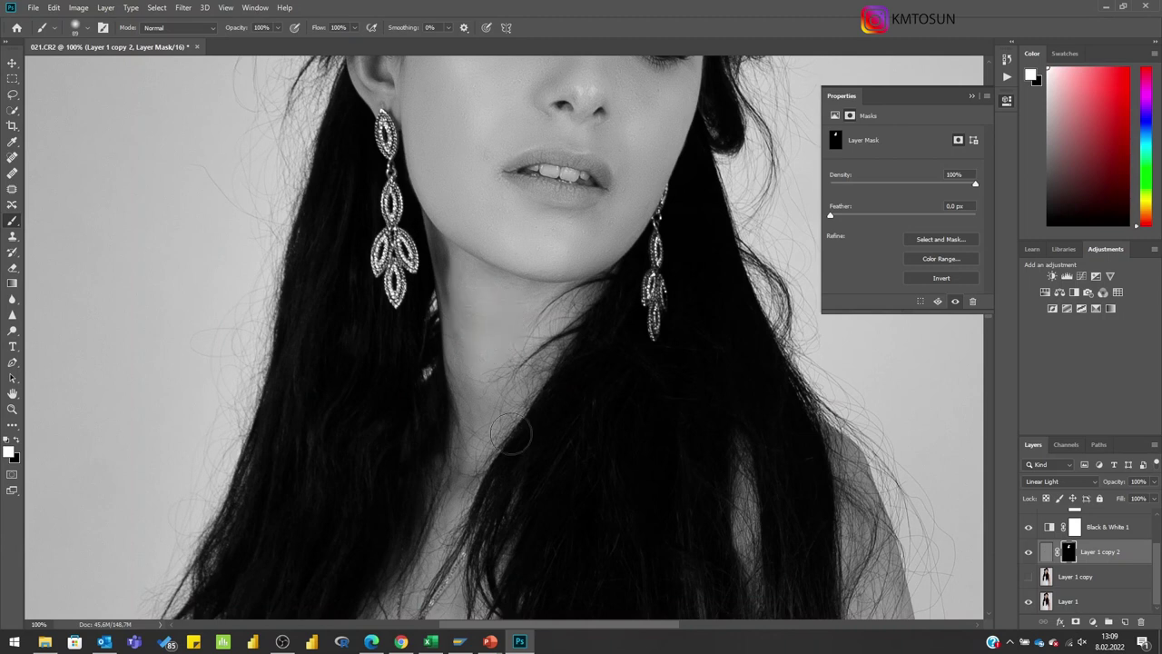
scroll(481, 327, down, 5)
scroll(490, 300, right, 3)
scroll(495, 288, right, 3)
key(bracketright)
key(bracketright)
key(bracketright)
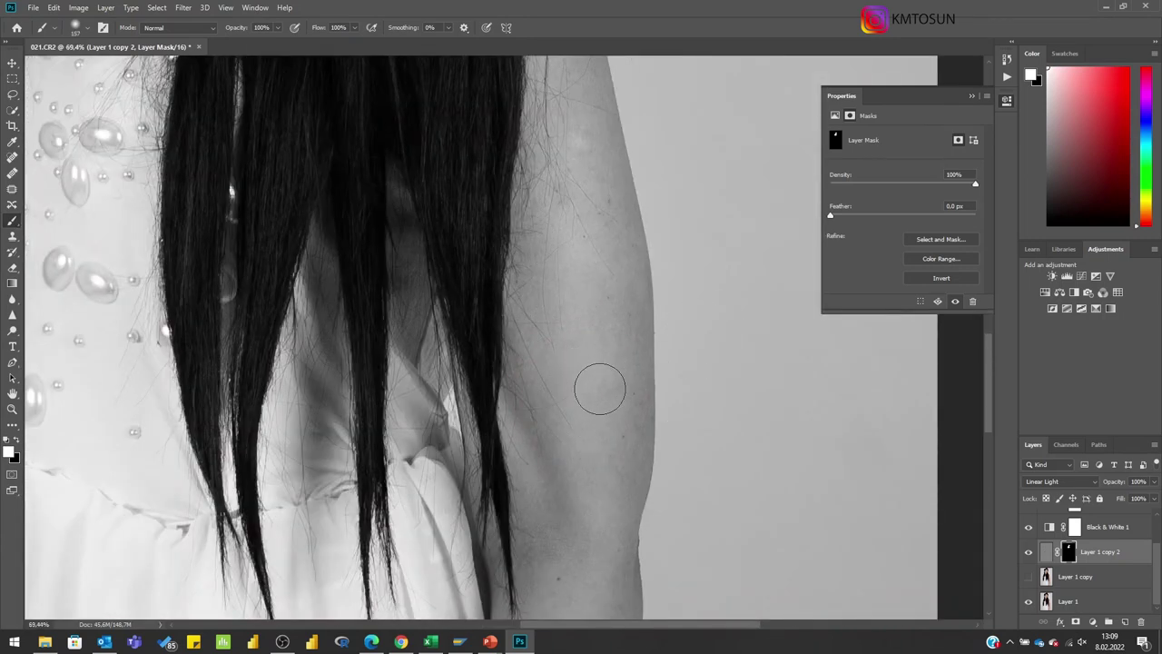
scroll(627, 372, down, 5)
scroll(593, 427, down, 2)
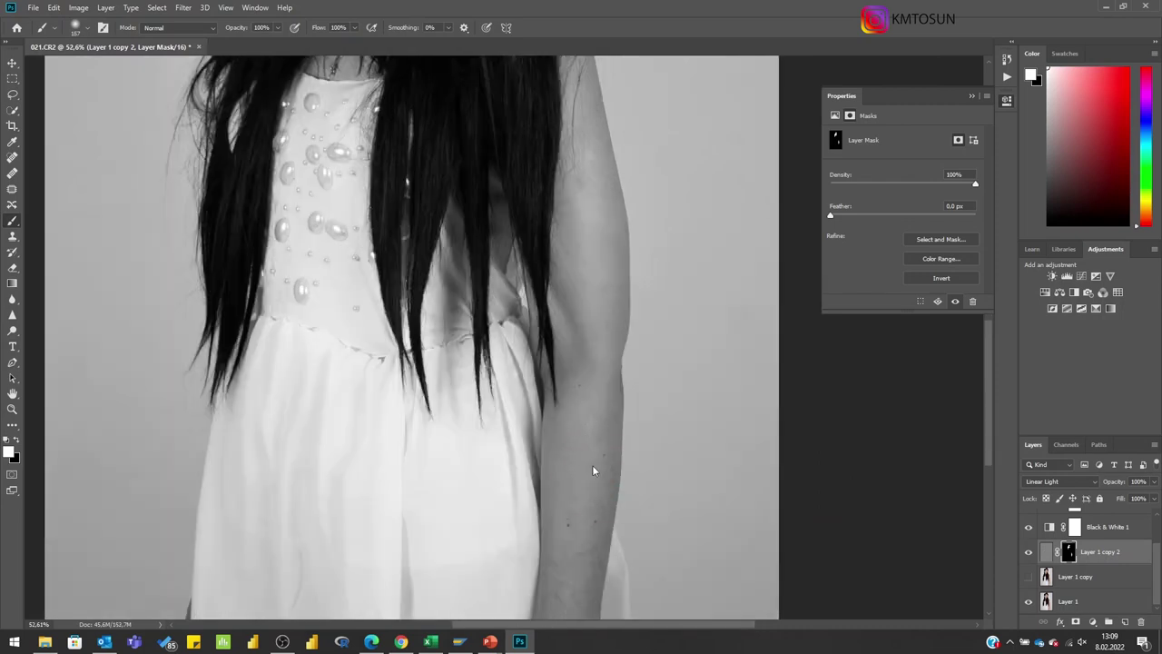
drag(574, 560, 580, 479)
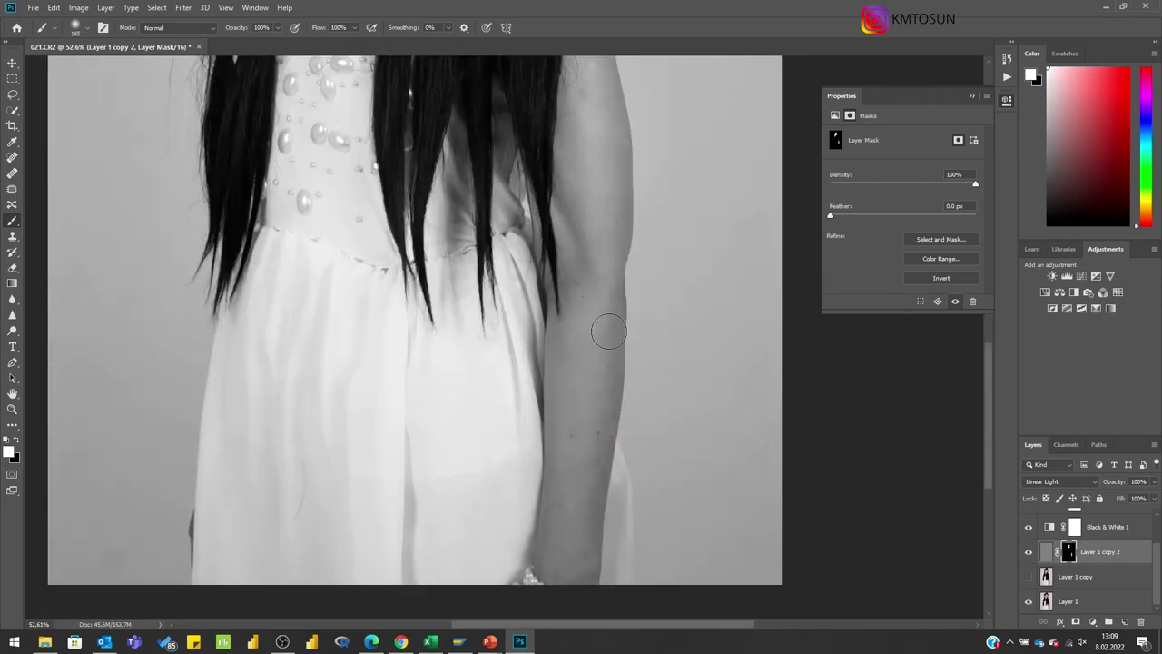
drag(570, 336, 566, 454)
mouse_move(569, 251)
mouse_down()
mouse_move(547, 413)
mouse_move(499, 584)
mouse_up()
- Zoom to 100% on the face and merge the selected layers into one pixel layer
key(z)
click(490, 417)
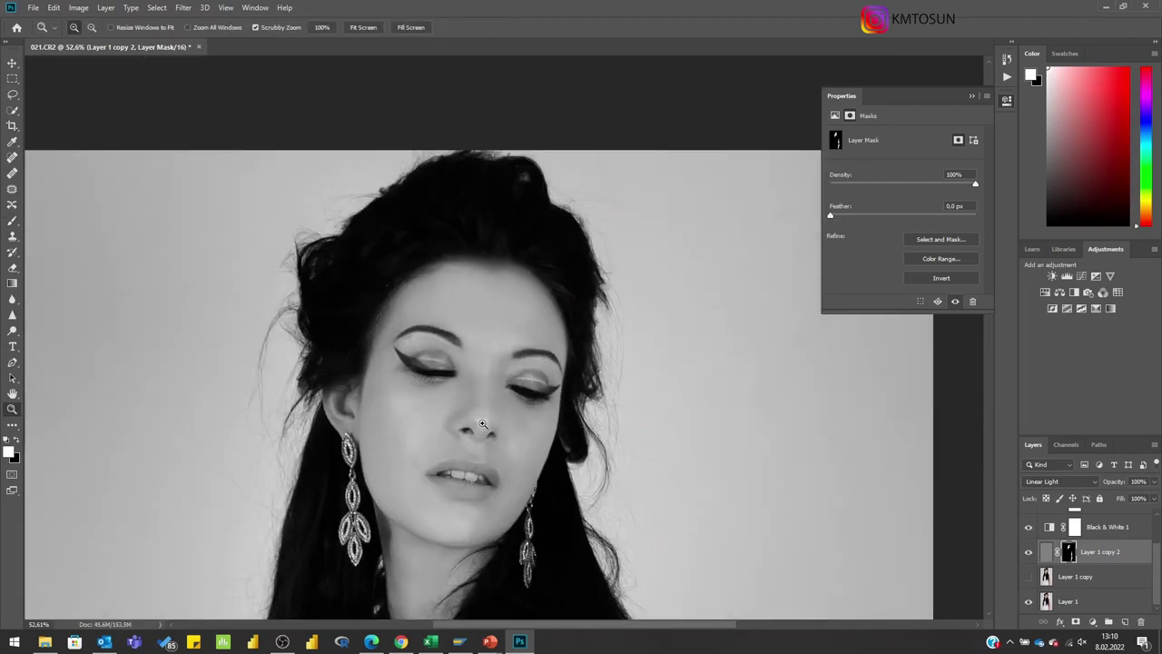
click(491, 427)
shift+click(1070, 604)
right_click(1069, 601)
click(999, 445)
- Duplicate the merged layer as Layer 1 copy 3, zoom on the lips, and pick the Spot Healing Brush
right_click(1080, 601)
click(1035, 150)
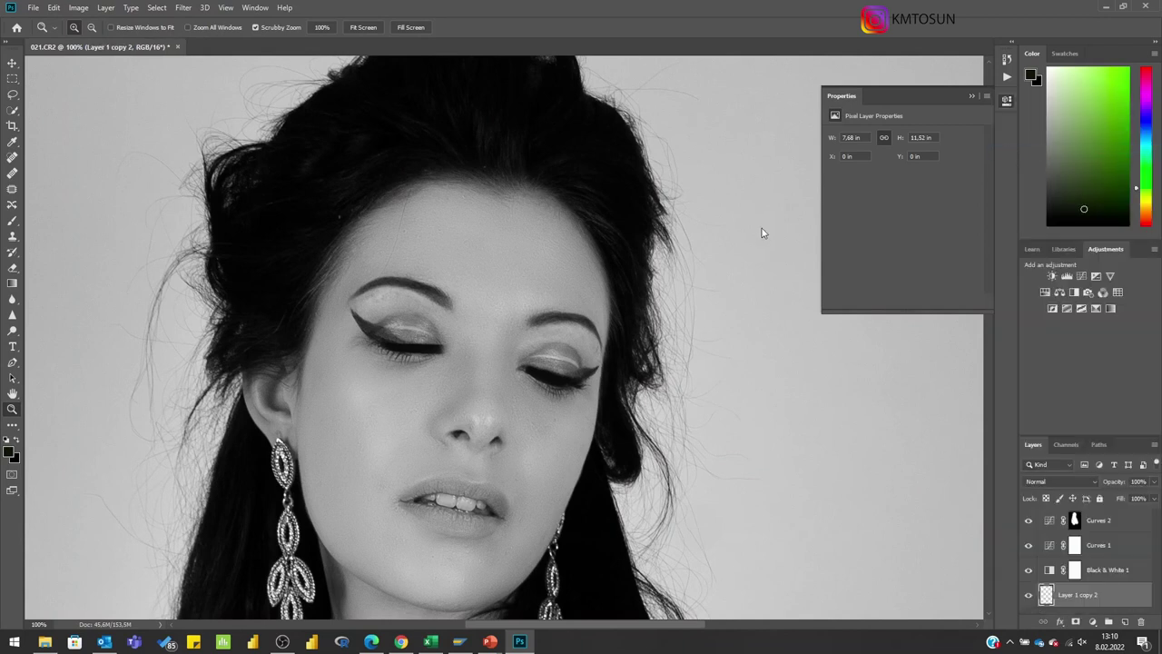
click(645, 170)
key(ctrl+j)
click(425, 581)
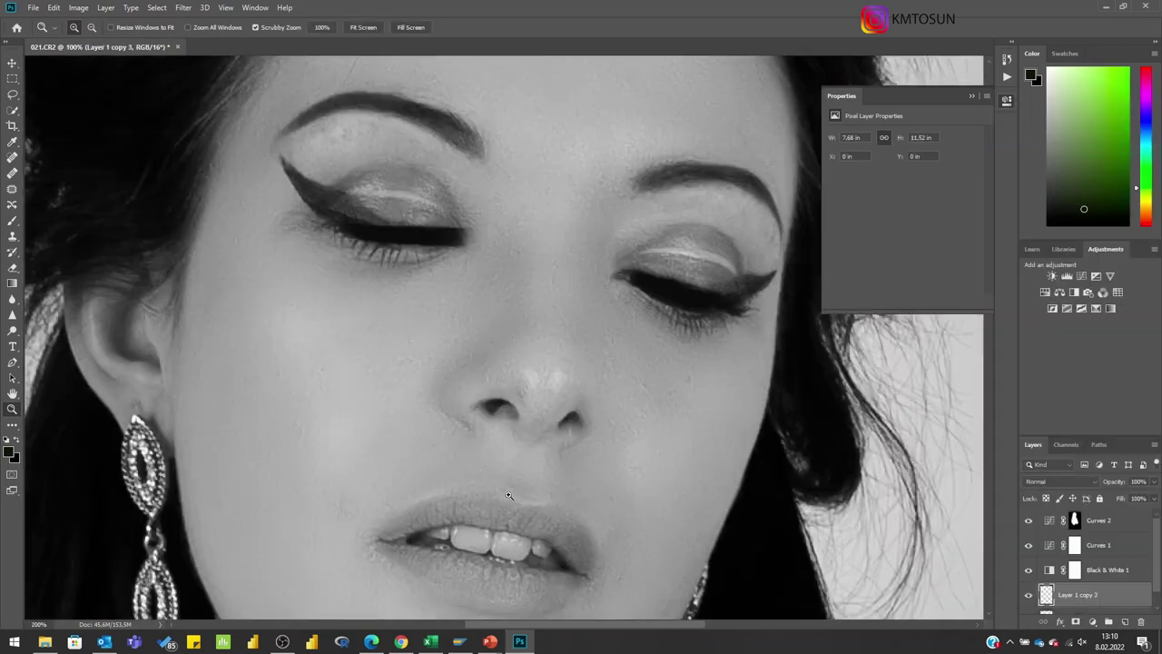
click(13, 158)
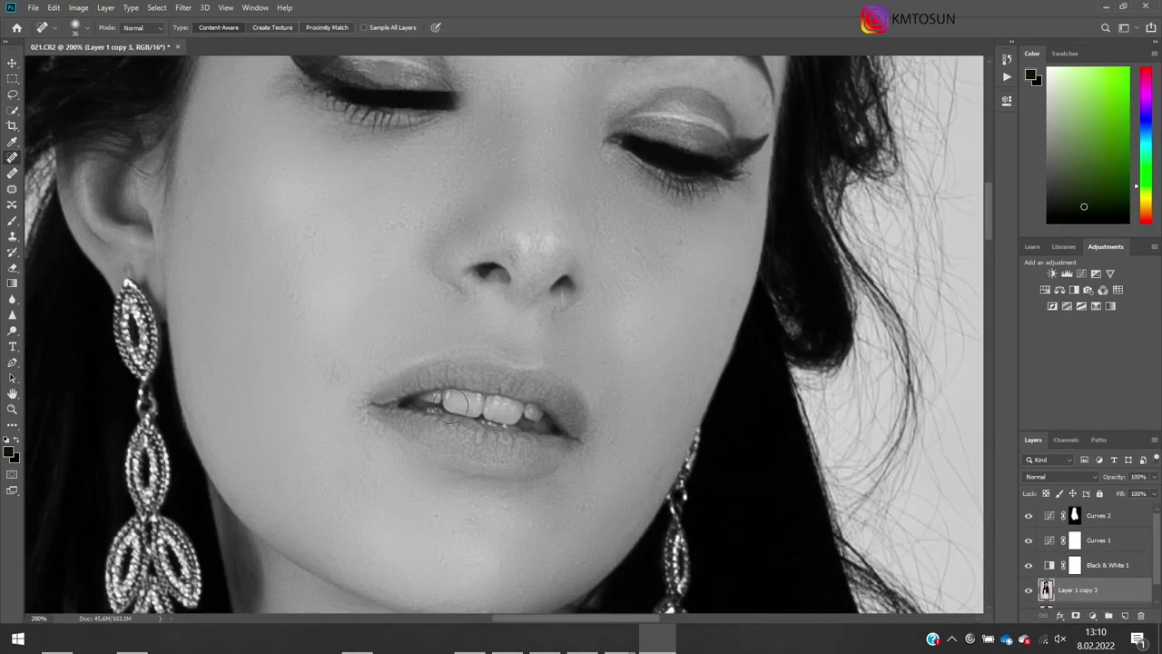
- Spot-heal the blemishes on both cheeks, the chin, below the lip and beside the mouth
click(337, 373)
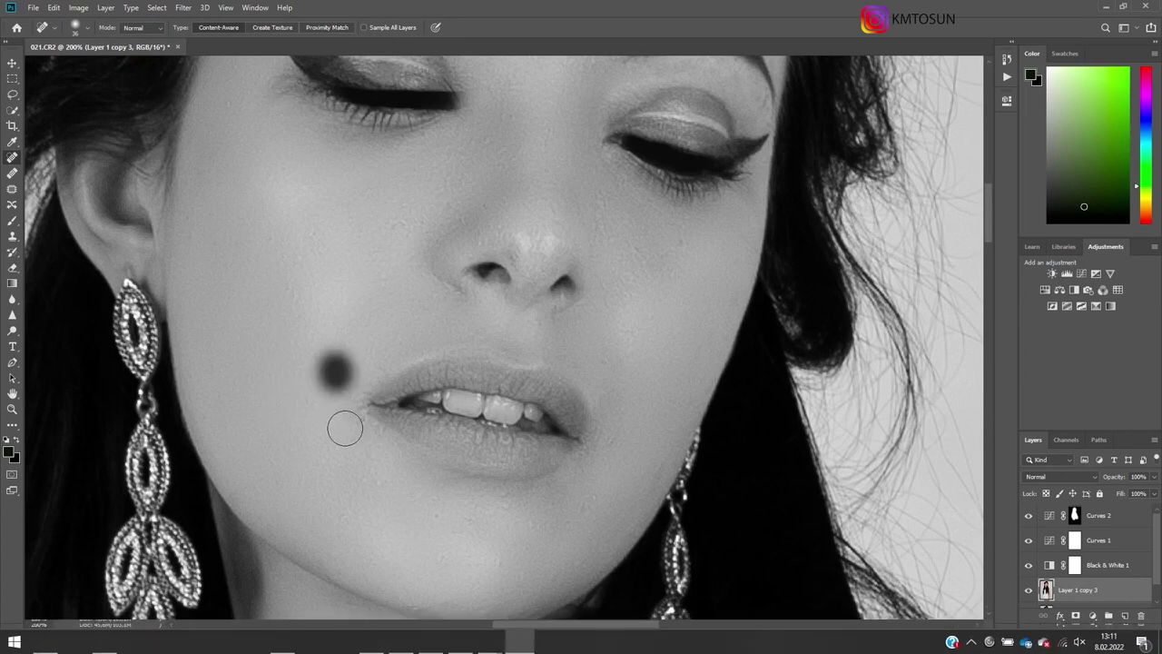
click(439, 521)
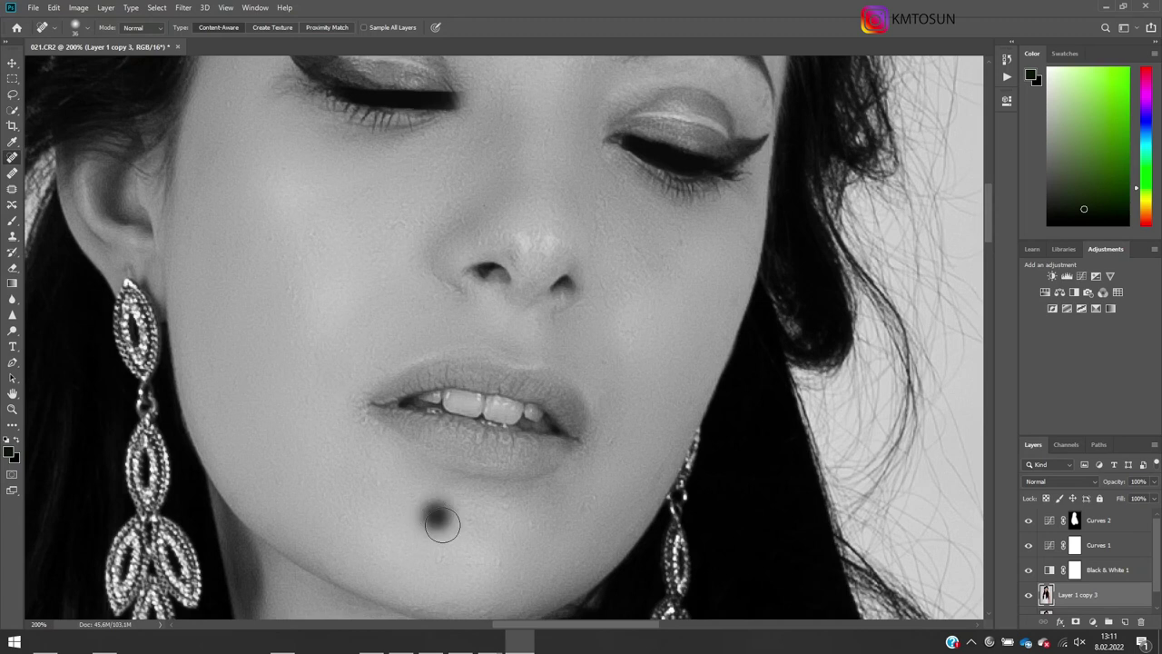
click(326, 417)
click(682, 237)
click(577, 503)
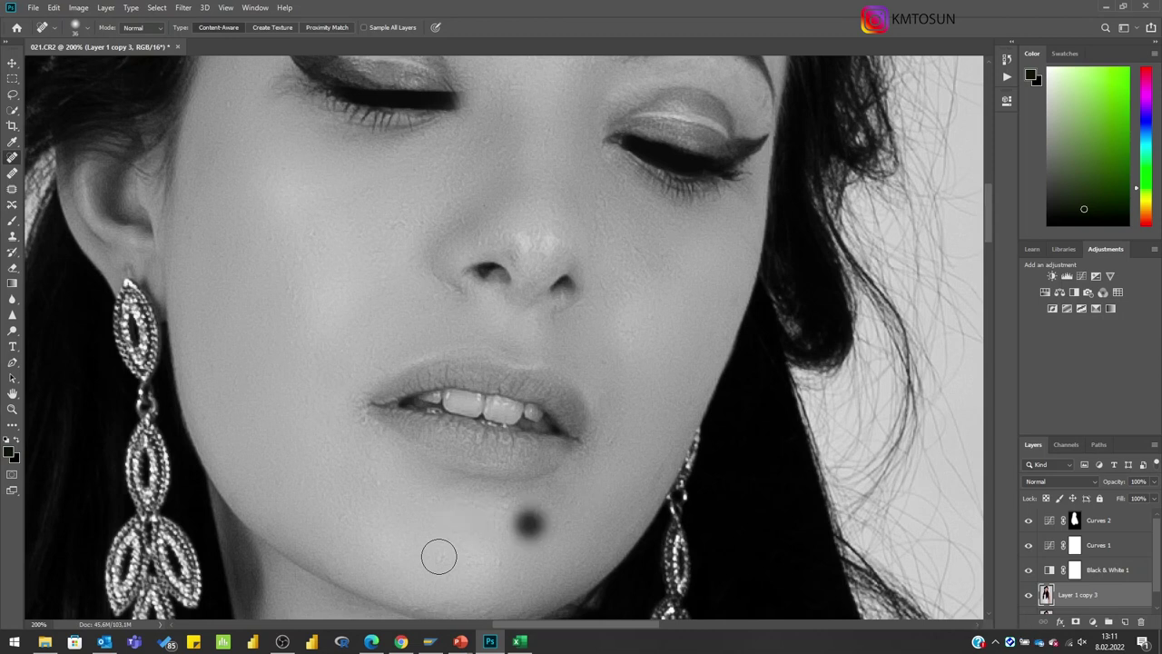
click(437, 553)
click(474, 558)
click(611, 446)
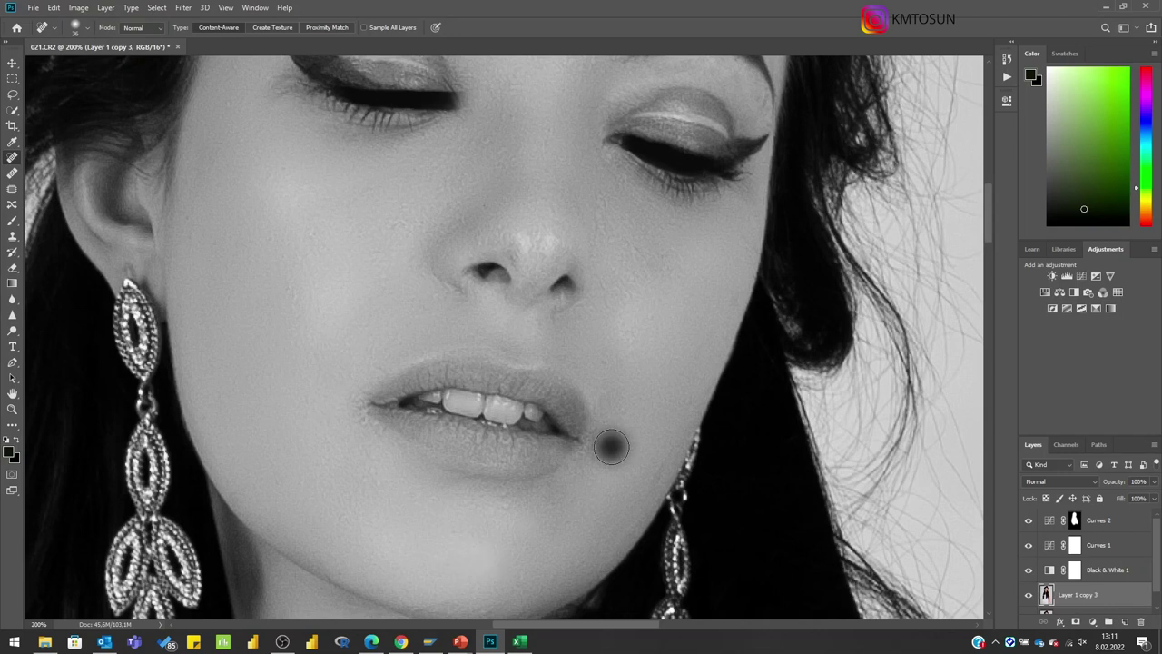
click(624, 318)
click(607, 361)
click(646, 267)
click(606, 202)
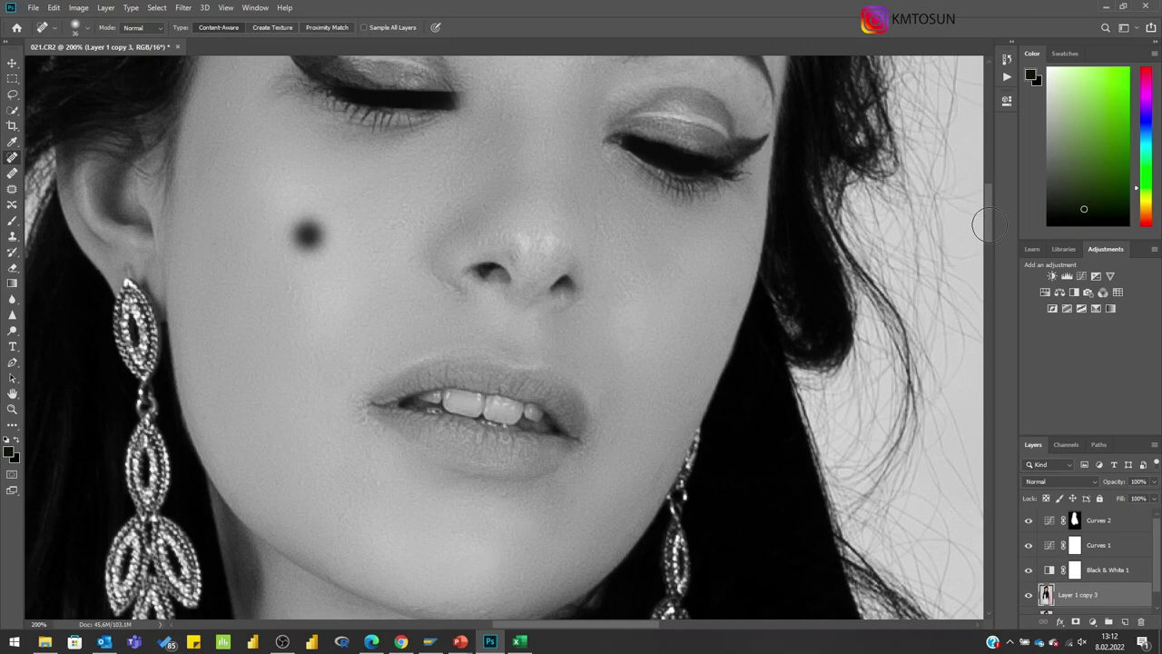
- Brush the Spot Healing Brush over the stray hair strand on the forehead
drag(990, 215, 989, 189)
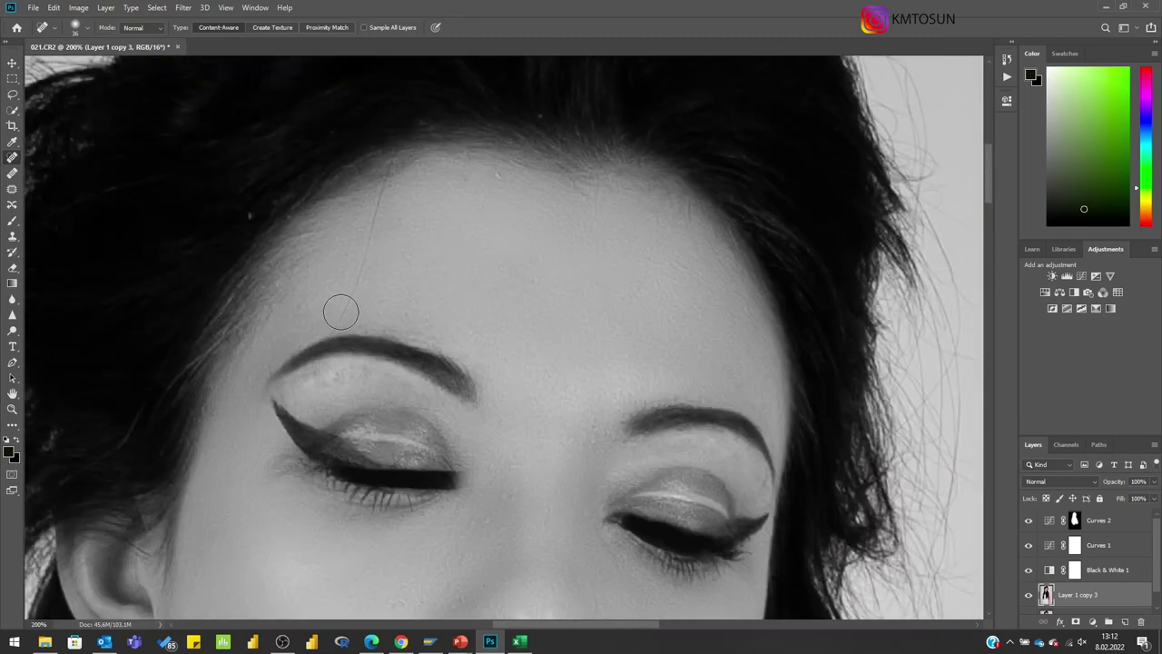
drag(336, 311, 368, 268)
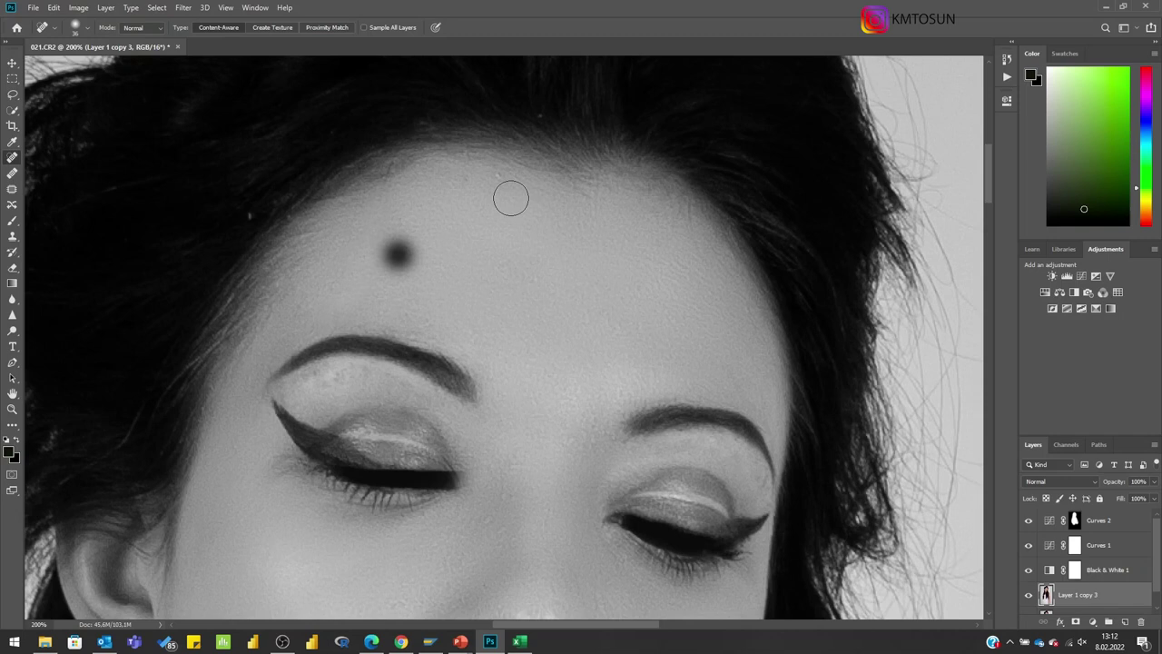
drag(988, 198, 990, 252)
click(652, 318)
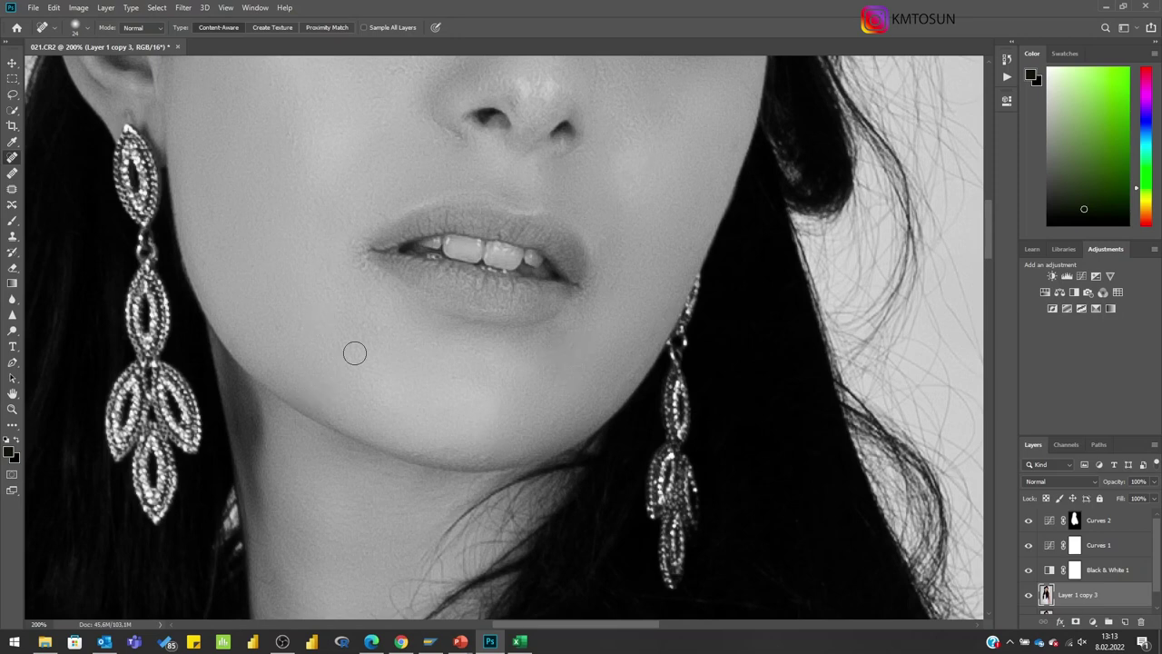
scroll(988, 243, down, 2)
scroll(989, 238, up, 5)
- Duplicate the retouched portrait layer
scroll(991, 231, down, 3)
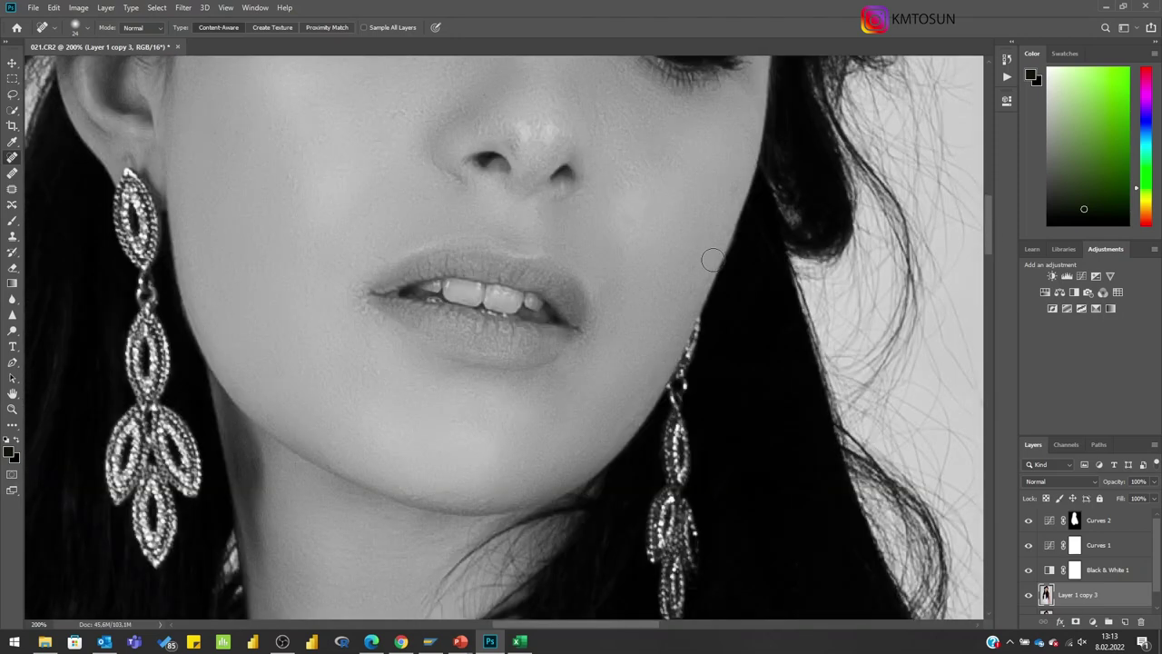
key(z)
right_click(714, 264)
click(726, 267)
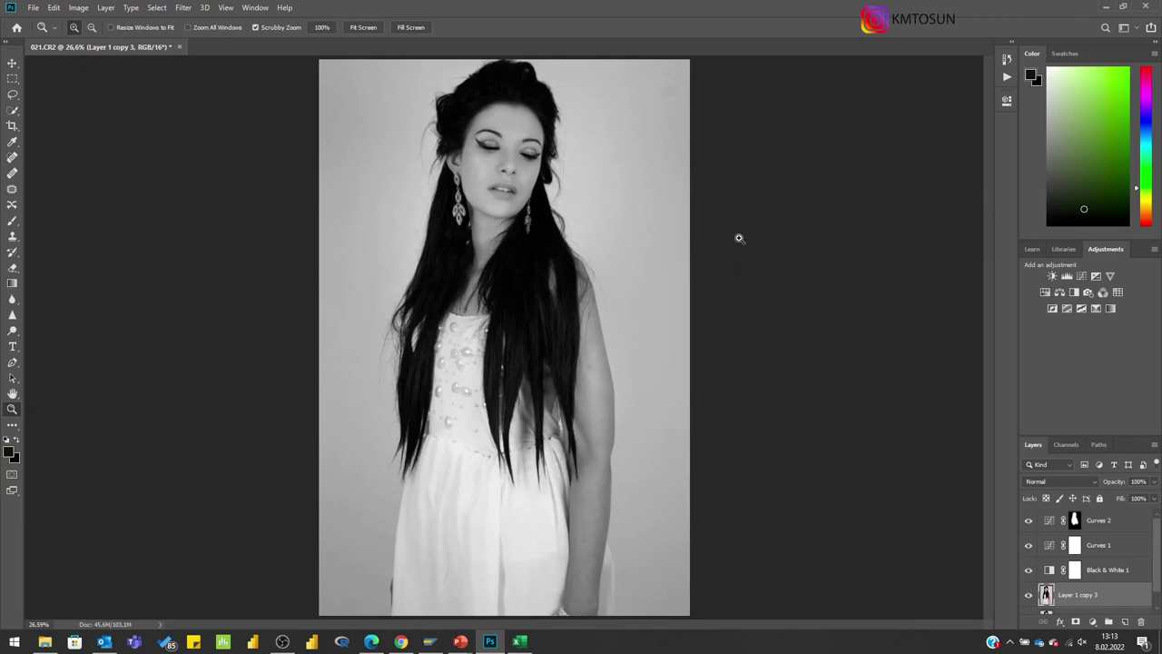
click(532, 255)
click(529, 257)
scroll(508, 318, up, 2)
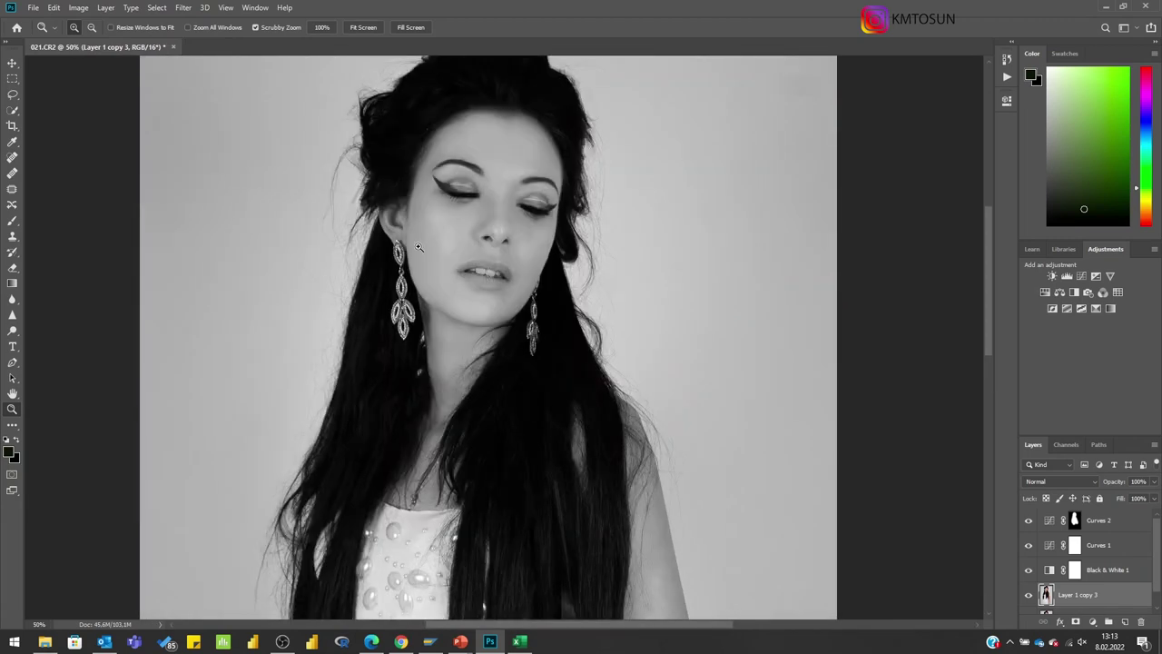
click(600, 249)
right_click(1089, 594)
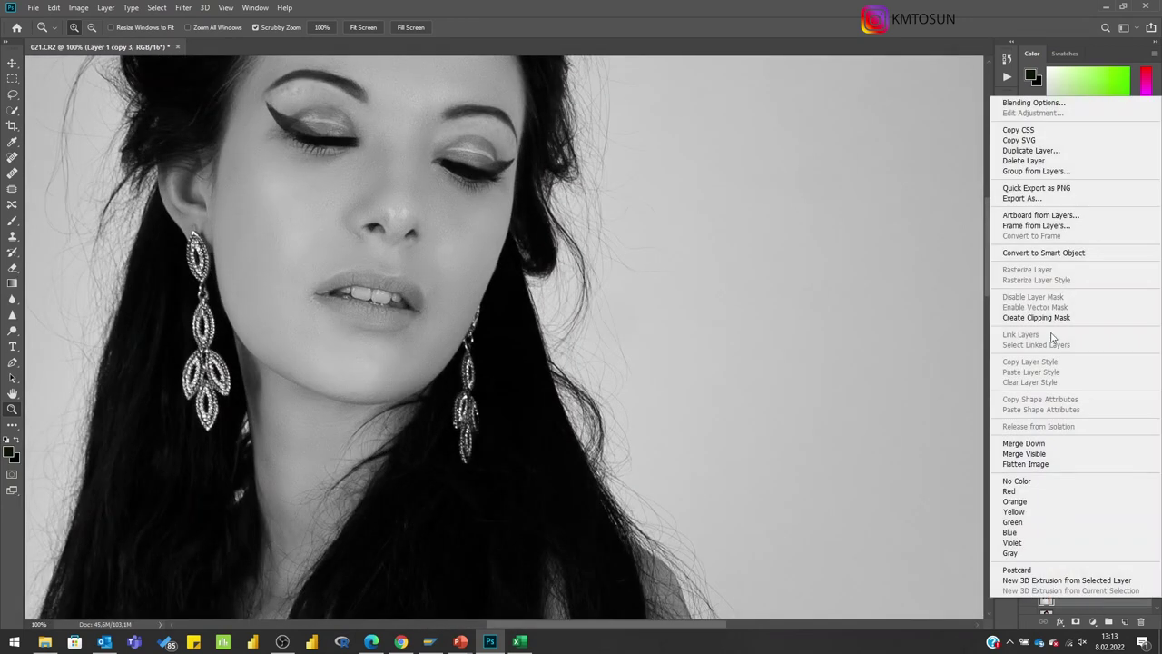
click(1046, 151)
click(645, 161)
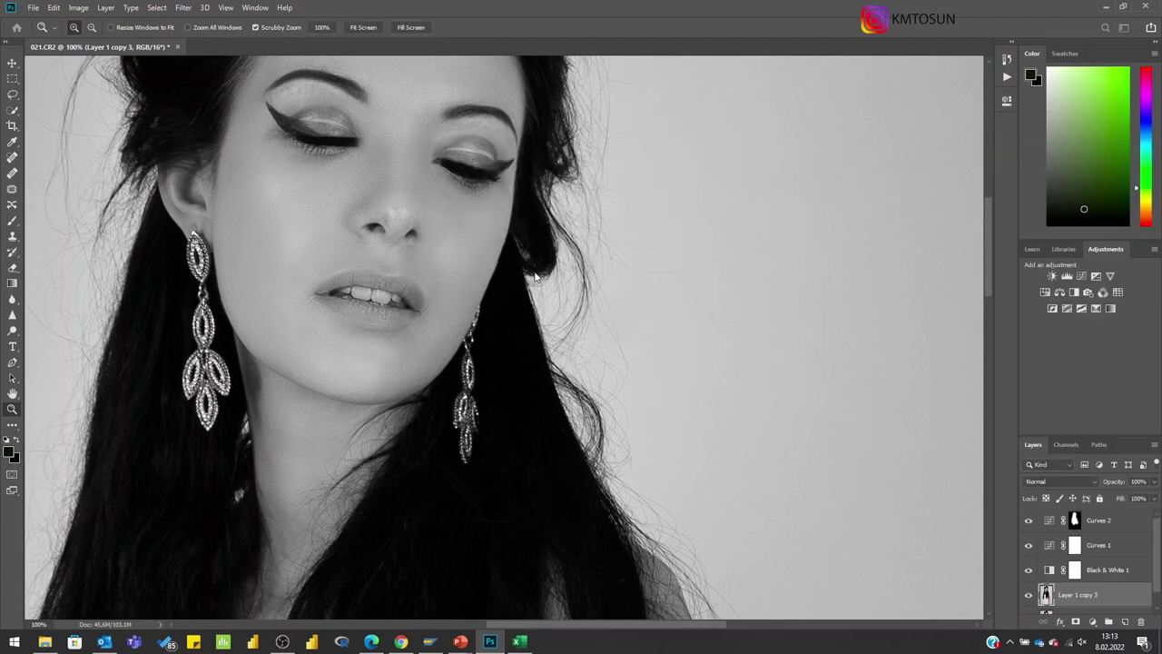
- Zoom in to 300% on the eye corner, then fit the image and zoom to the face
click(441, 169)
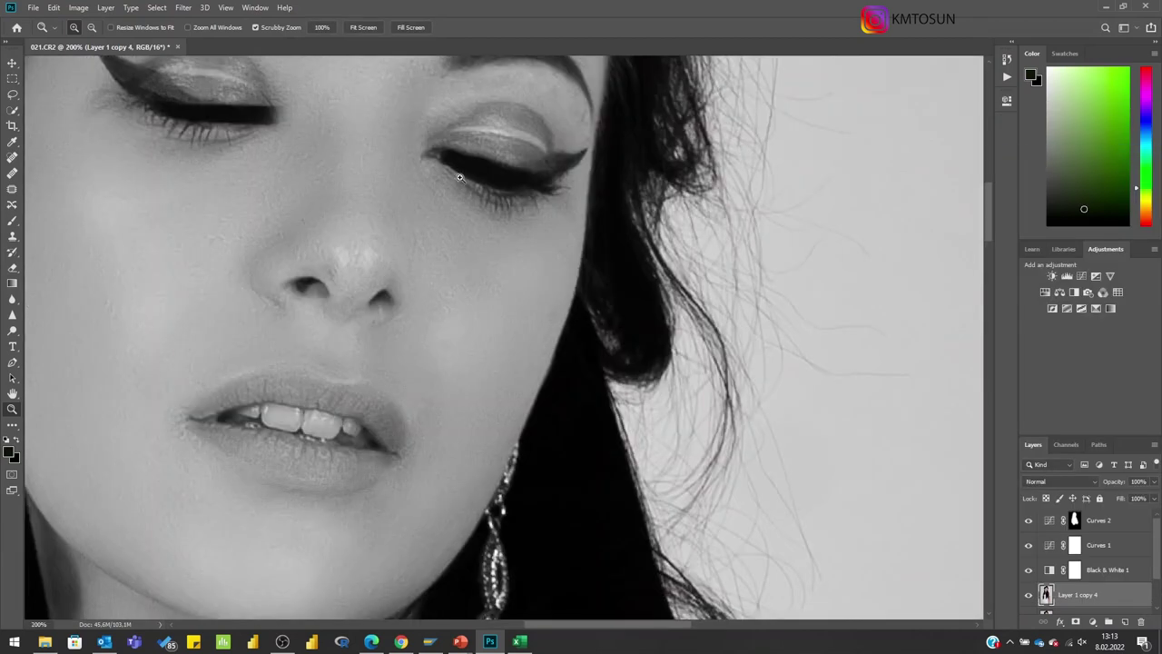
click(443, 166)
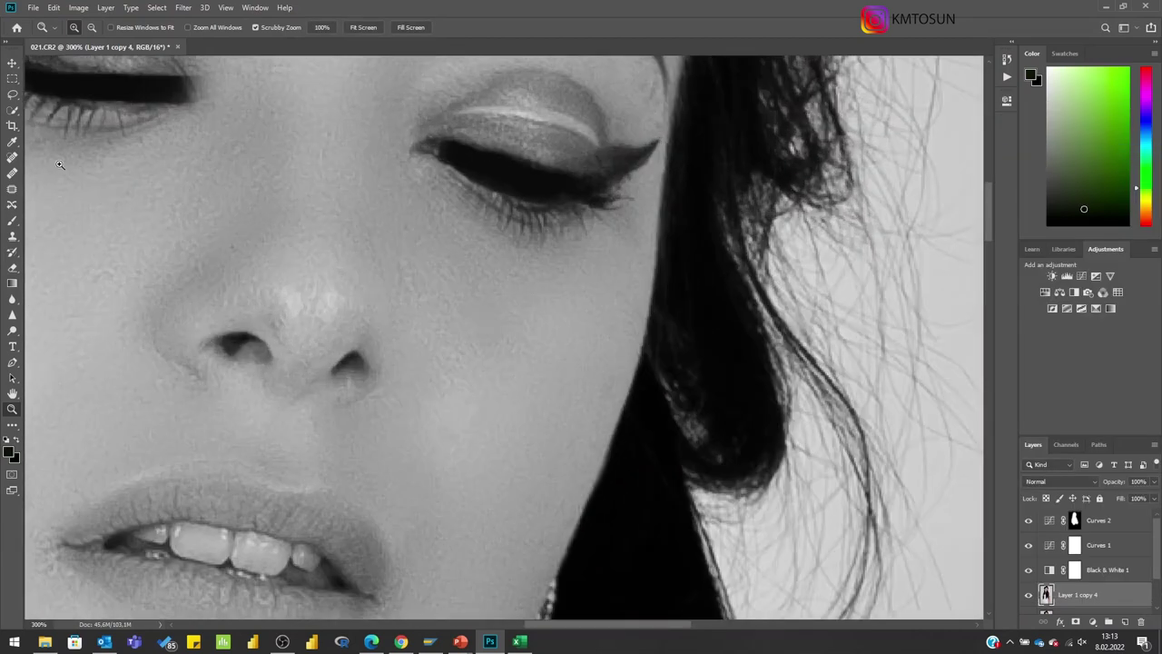
right_click(489, 329)
click(498, 335)
scroll(508, 300, down, 10)
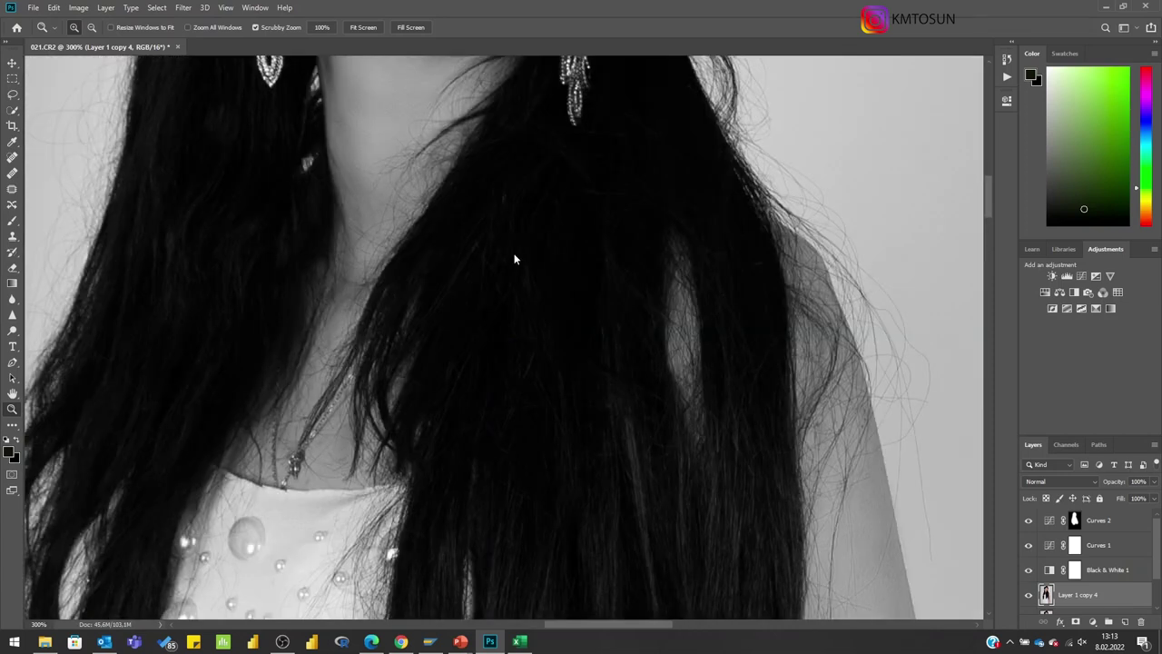
key(ctrl+0)
drag(546, 182, 572, 190)
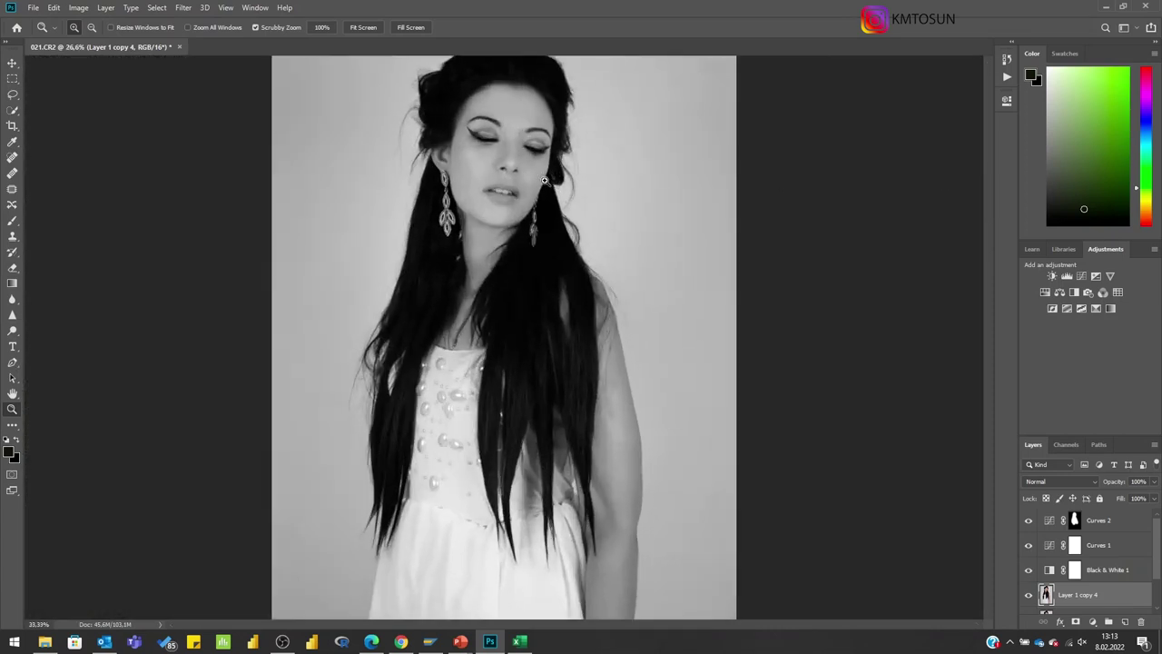
scroll(608, 272, up, 3)
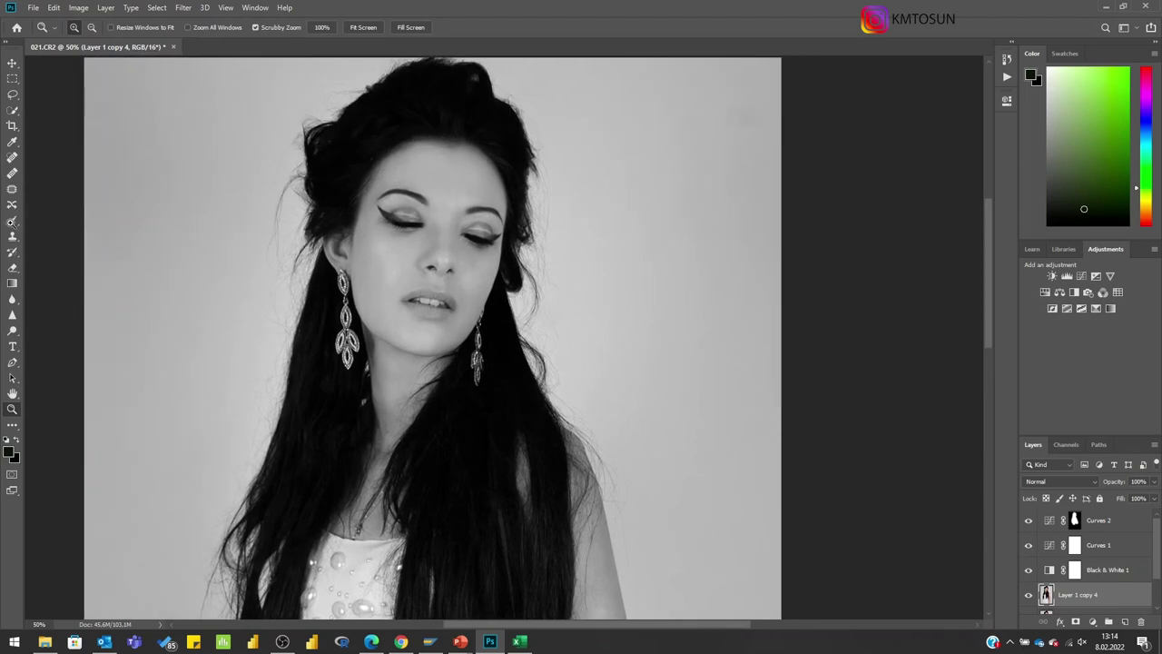
- Test a light grey brush stroke at 30% flow on the background, then undo it
key(b)
alt+click(198, 236)
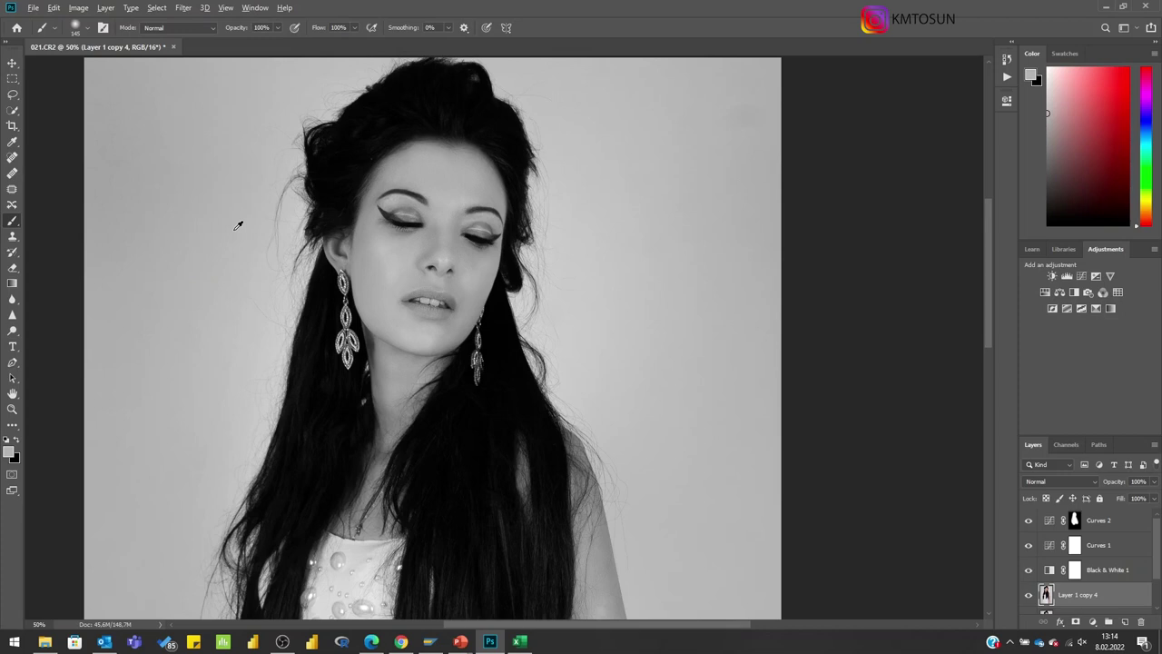
drag(355, 31, 321, 45)
click(226, 243)
drag(272, 231, 262, 252)
key(ctrl+z)
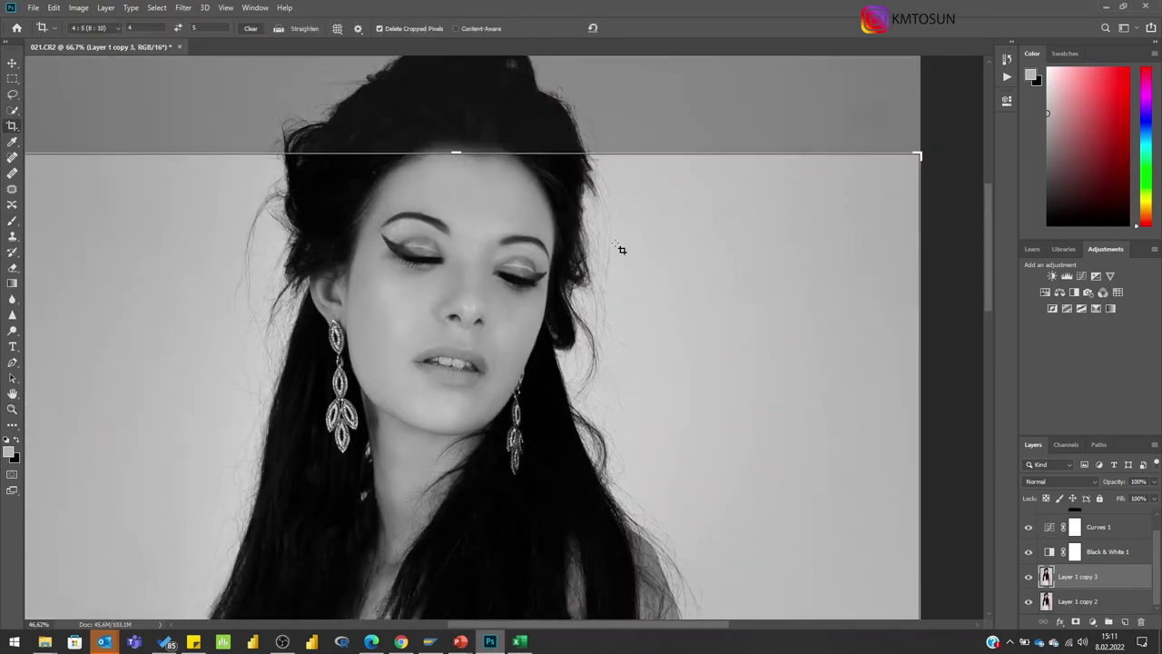
- Resize, reposition and slightly rotate the 4:5 crop frame around the figure
scroll(620, 248, down, 2)
drag(581, 277, 585, 358)
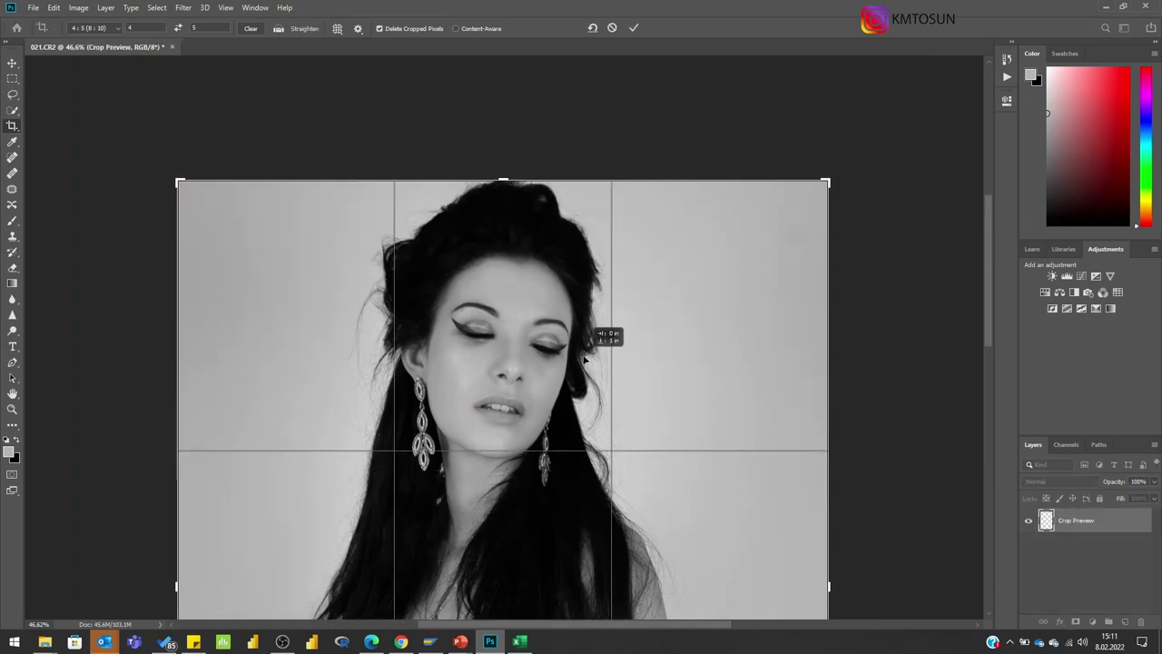
scroll(585, 359, down, 2)
drag(989, 295, 988, 332)
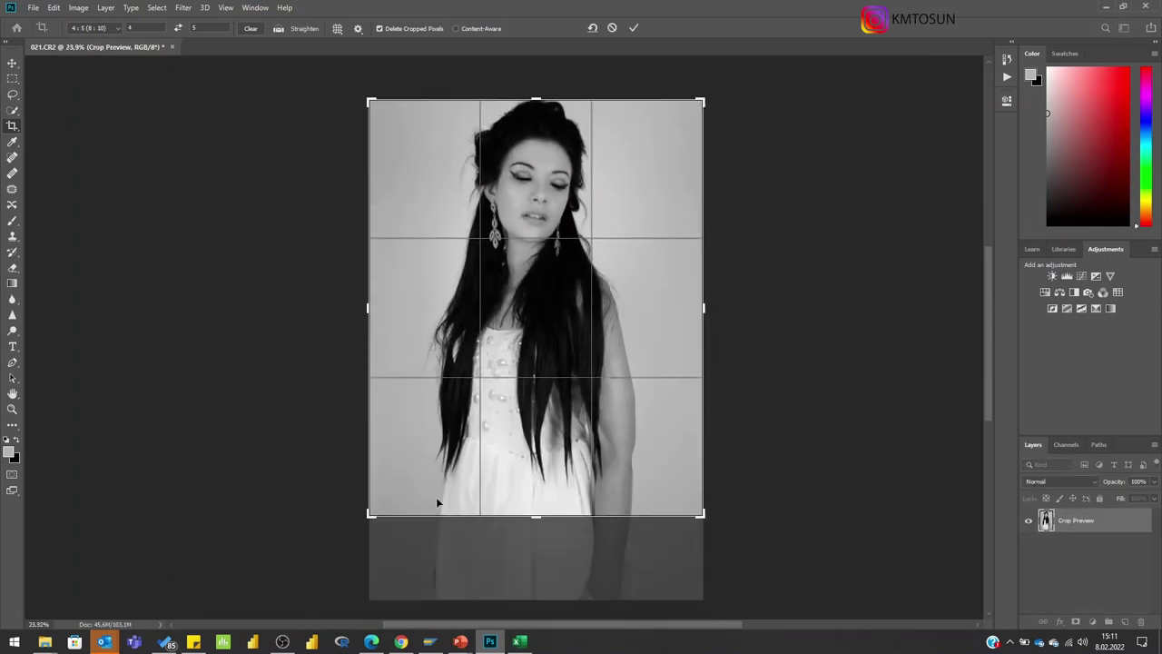
drag(371, 512, 495, 361)
drag(540, 319, 624, 315)
mouse_move(433, 437)
mouse_down()
mouse_move(483, 376)
mouse_move(548, 365)
mouse_up()
drag(536, 407, 537, 428)
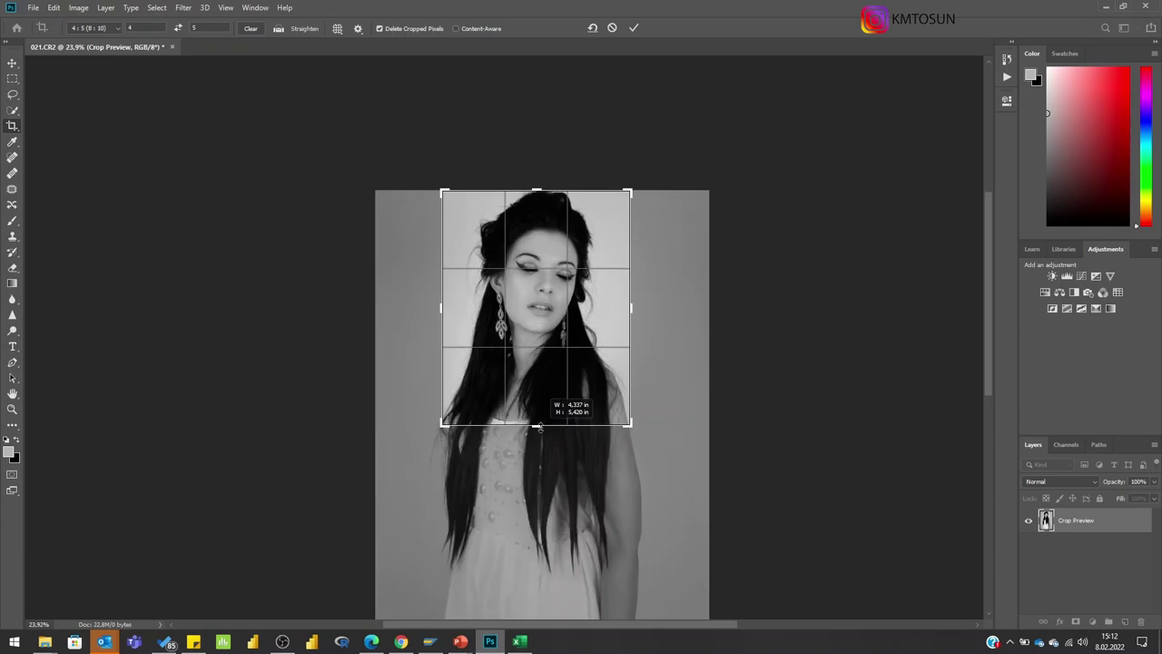
drag(556, 389, 558, 366)
mouse_move(645, 307)
mouse_down()
mouse_move(644, 296)
mouse_move(647, 308)
mouse_up()
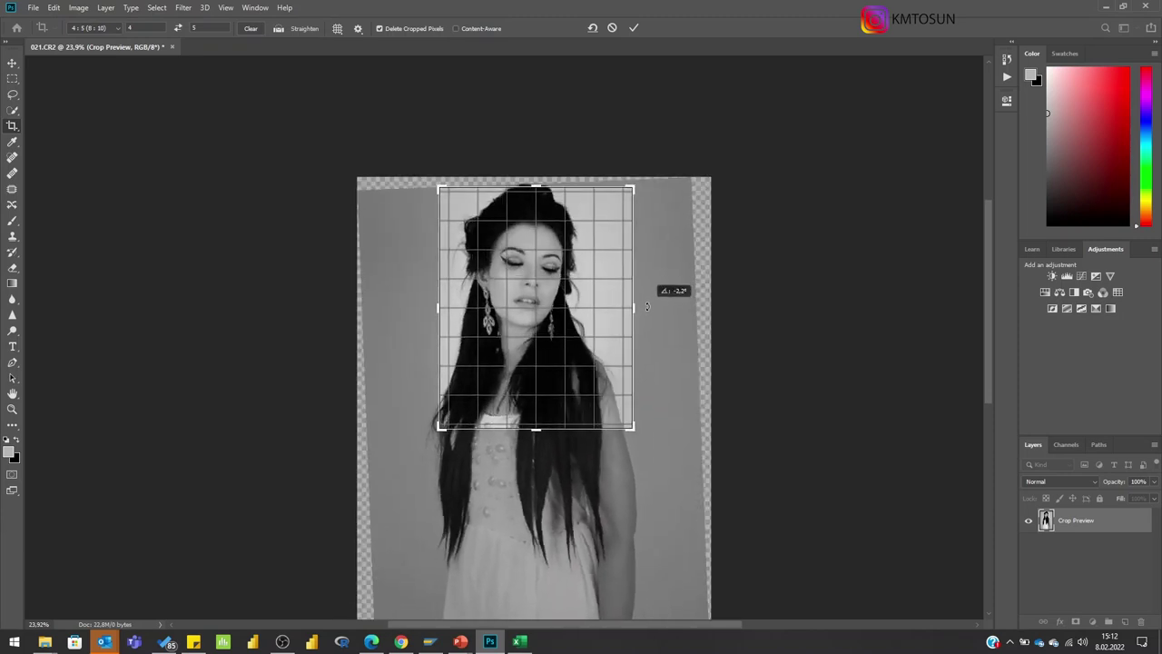
drag(568, 333, 591, 337)
- Trim the 4:5 crop from the bottom, shift the image down, and commit it
click(282, 641)
click(490, 640)
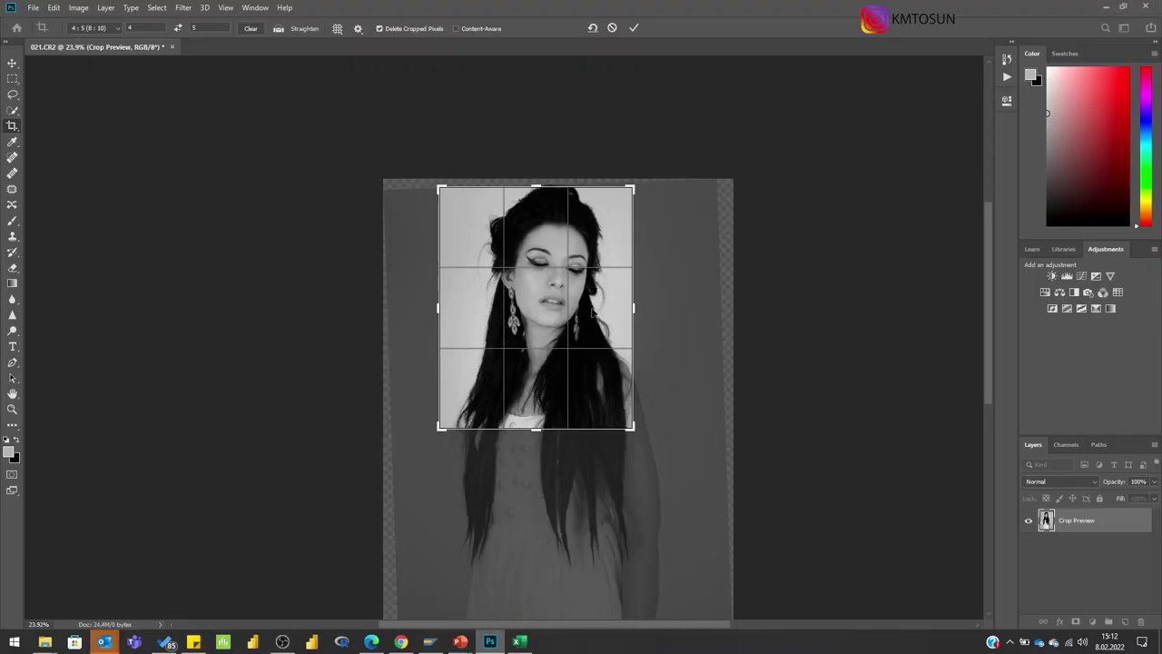
drag(532, 430, 536, 421)
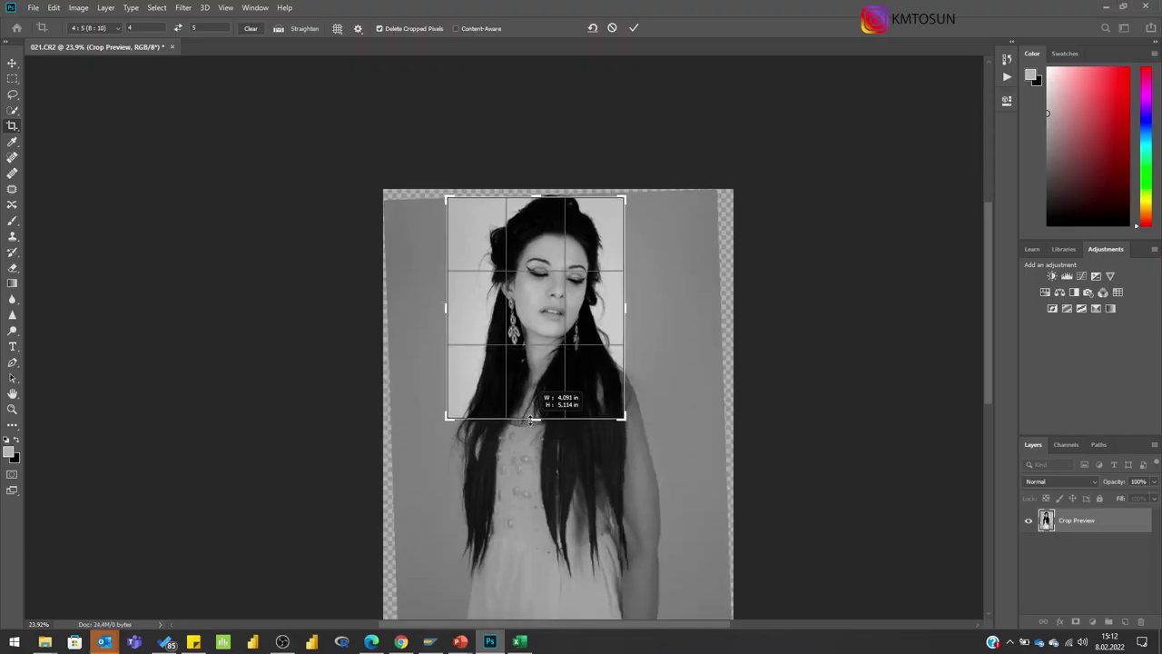
drag(543, 370, 549, 375)
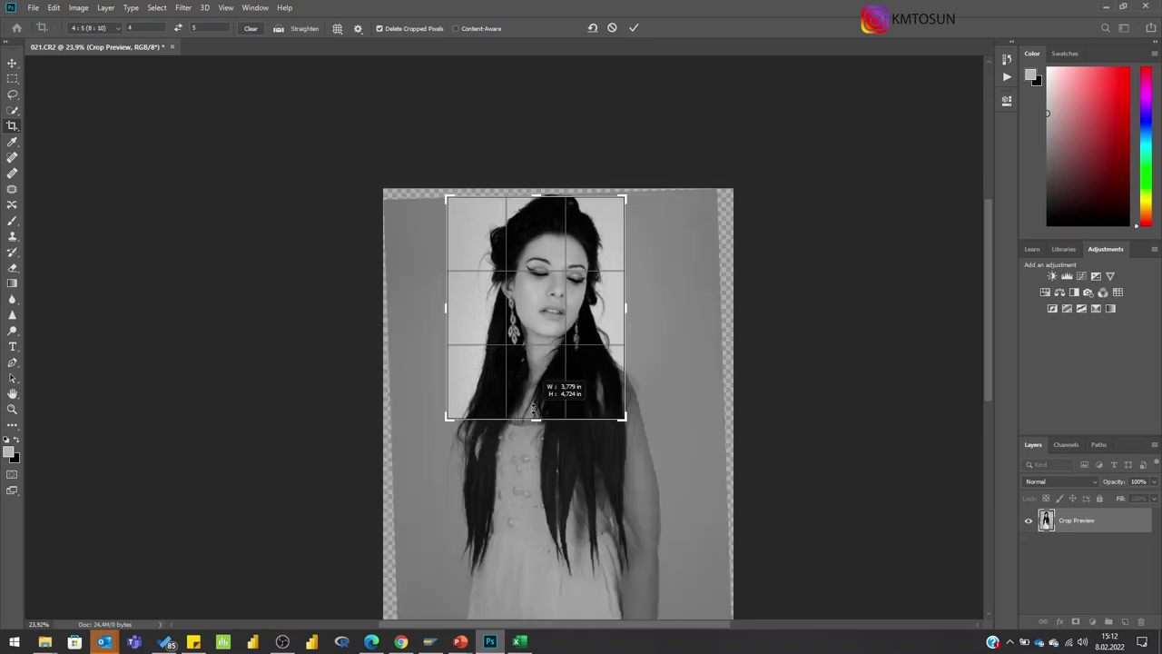
click(550, 375)
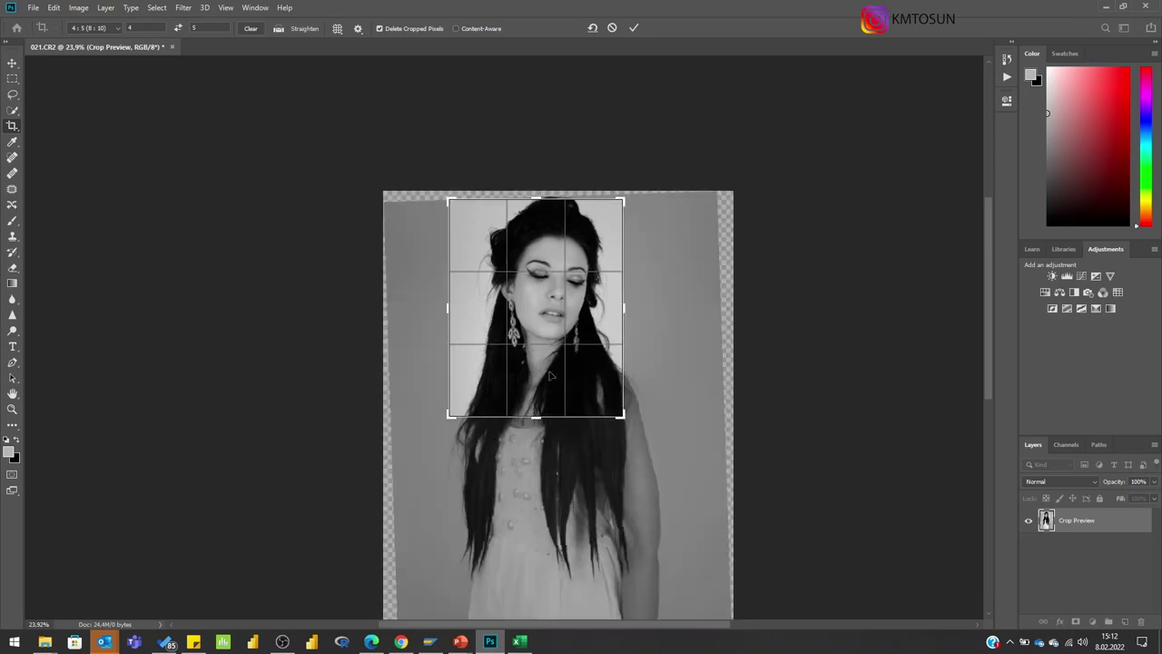
key(Return)
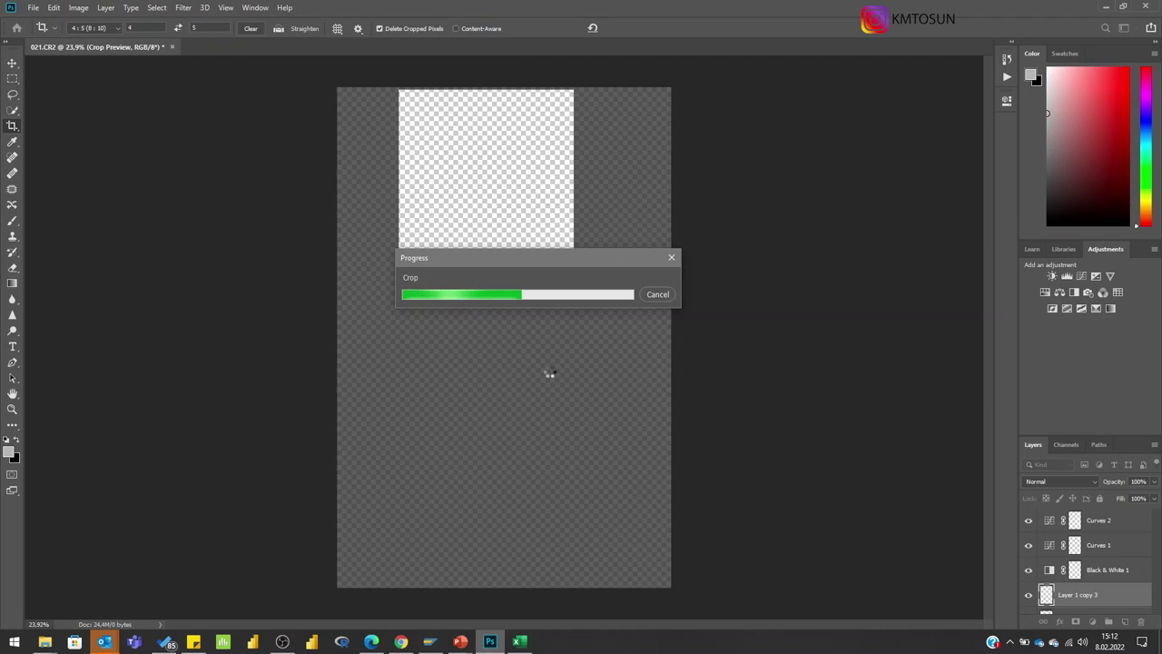
- At 50% zoom, brush over the ragged top strip and clone background across the top-left corner
key(z)
click(430, 246)
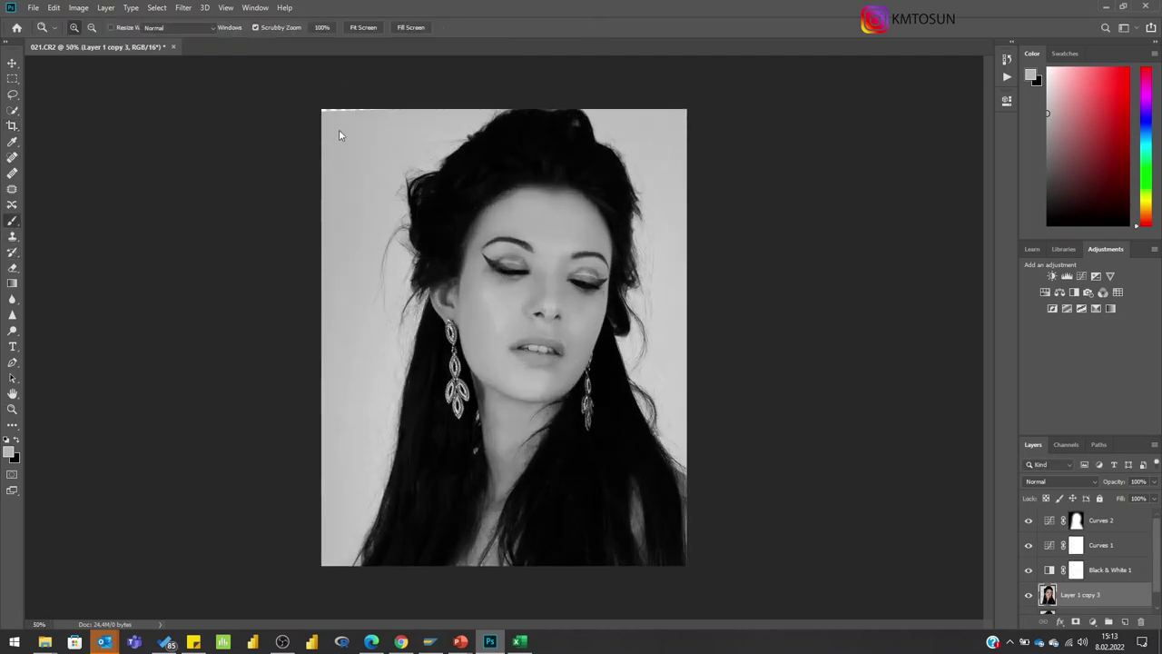
key(b)
drag(330, 118, 307, 132)
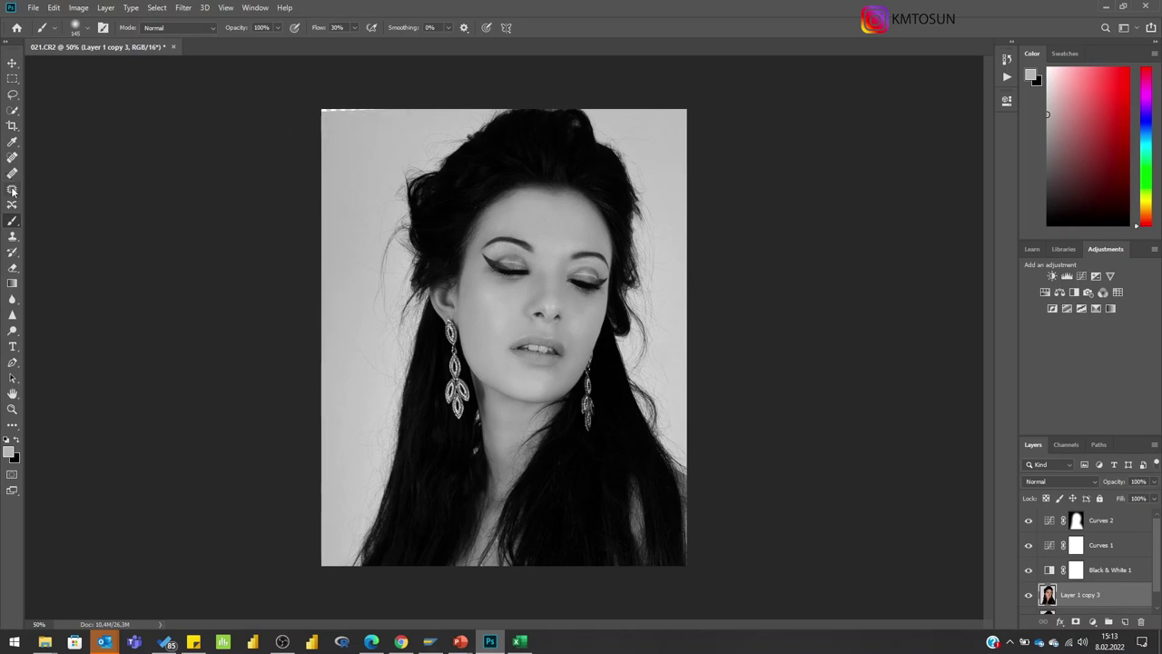
click(13, 236)
alt+click(339, 130)
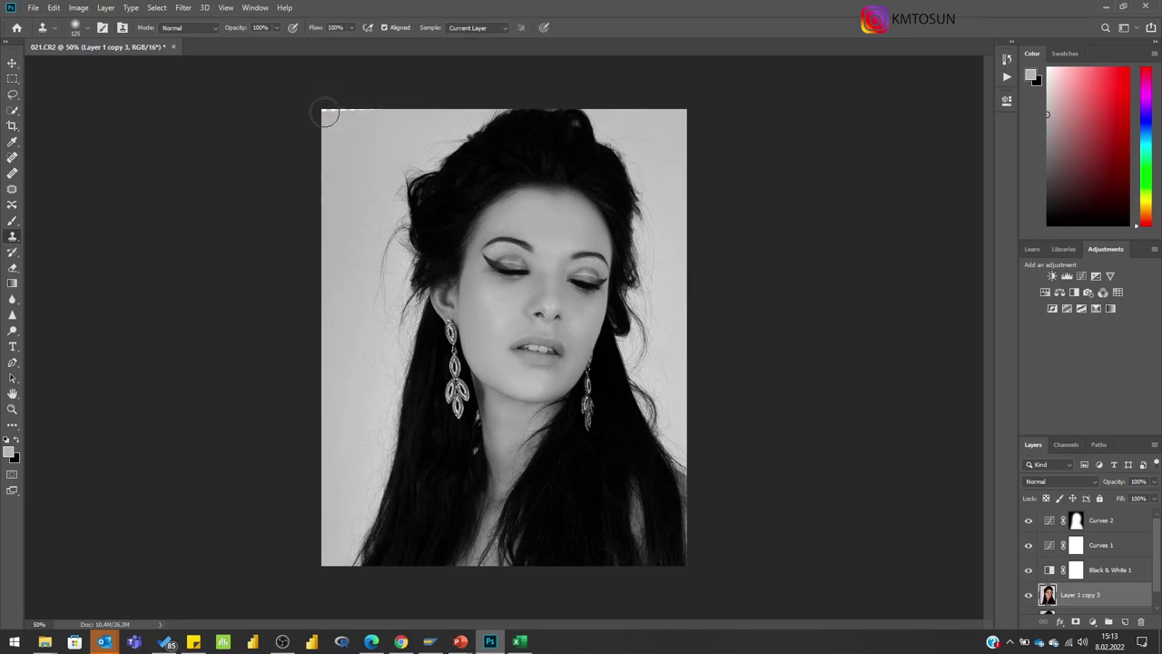
drag(329, 113, 387, 109)
- Add a Brightness/Contrast layer (15/18) and set a black brush at 100% flow for its mask
click(1077, 521)
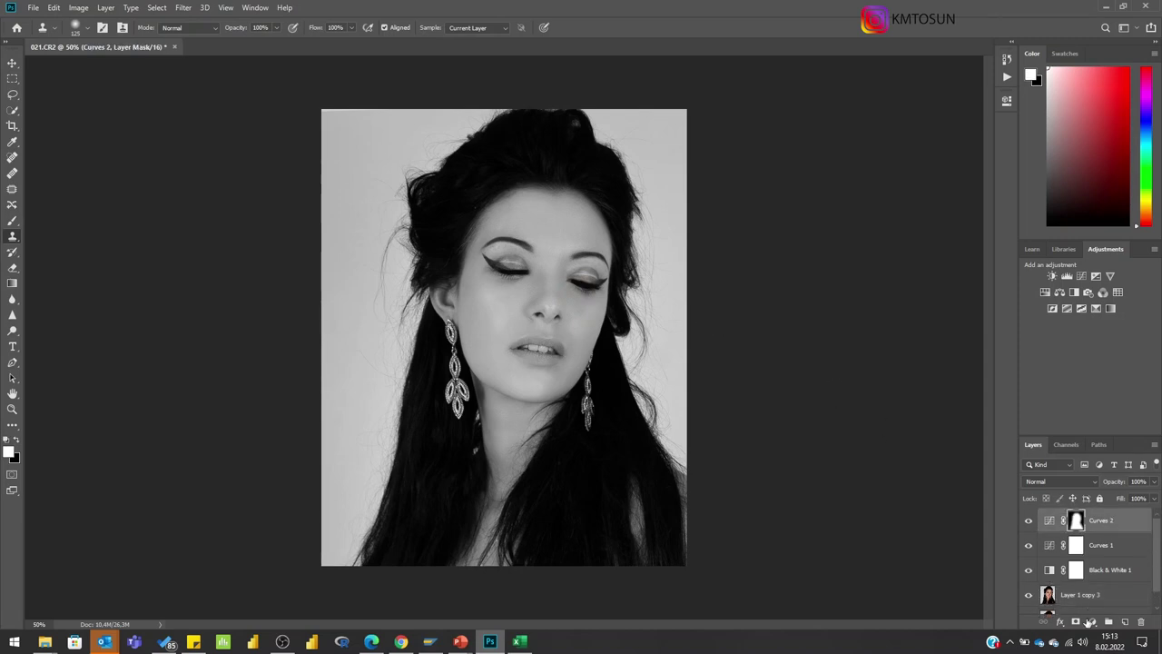
click(1092, 622)
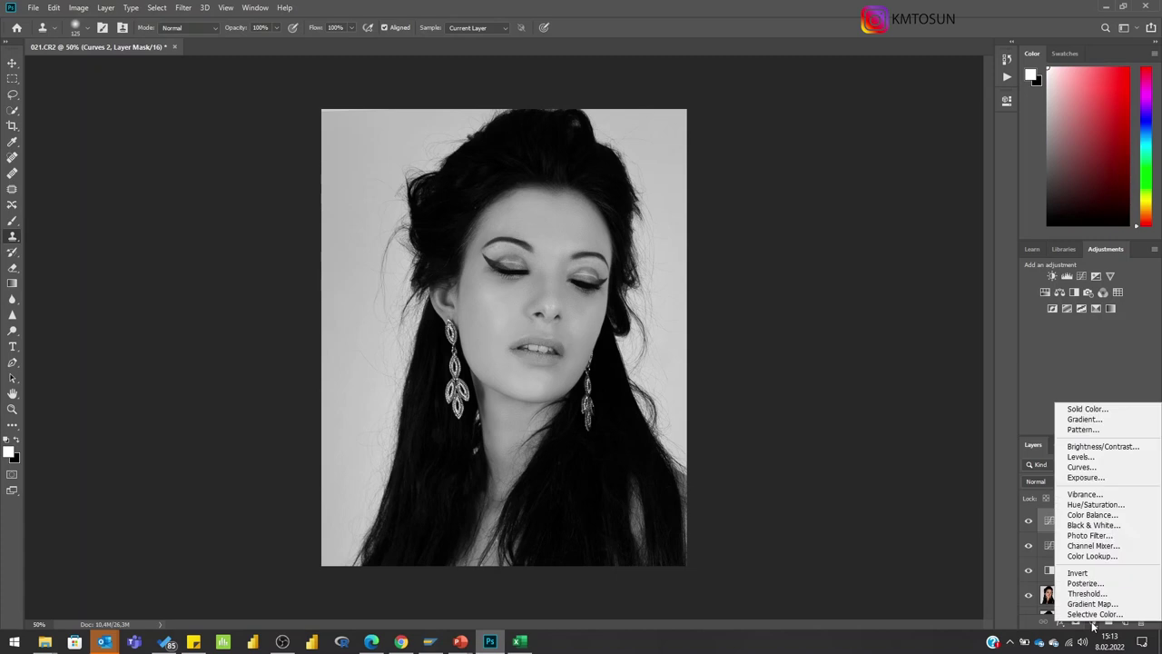
click(1086, 467)
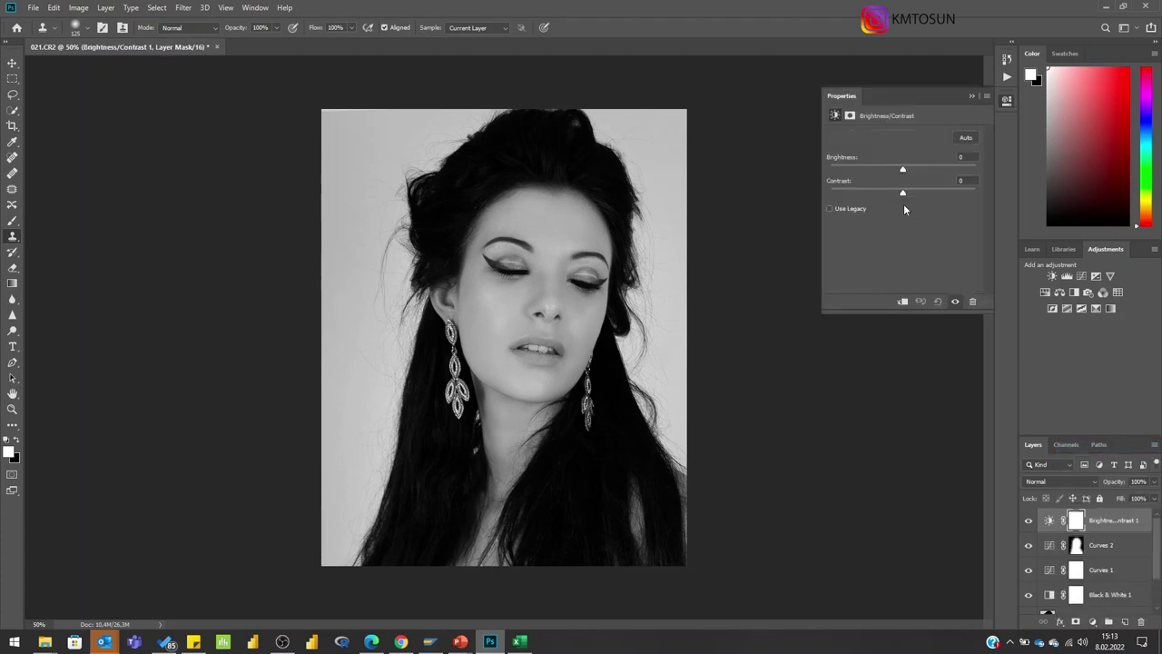
drag(903, 172, 920, 194)
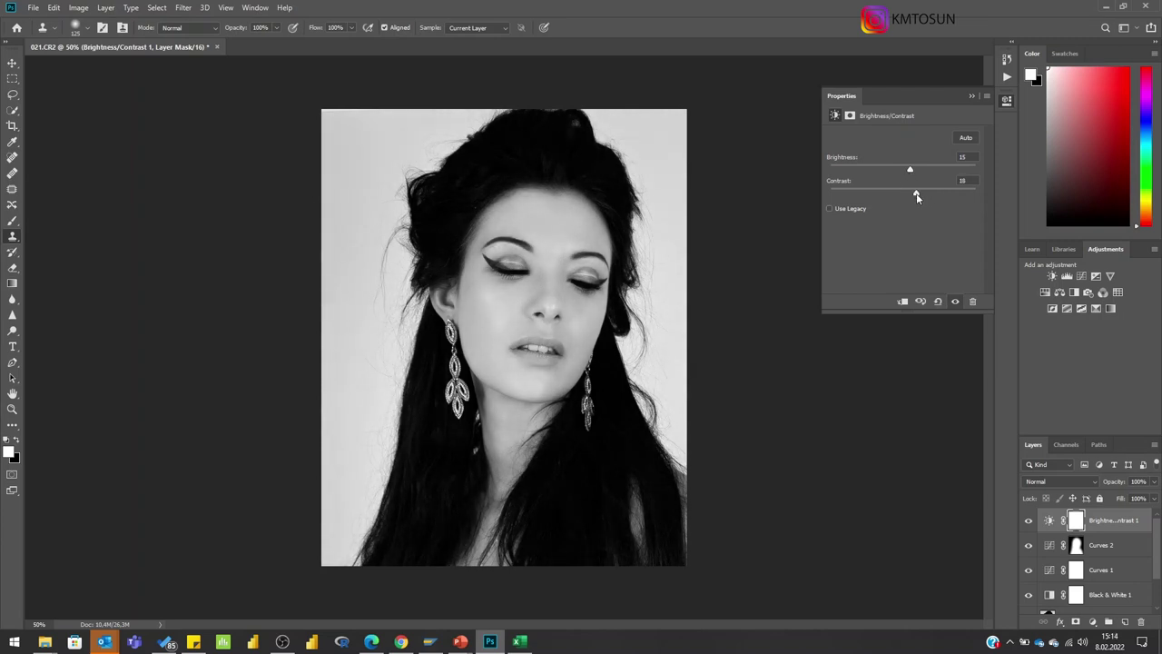
click(12, 221)
key(x)
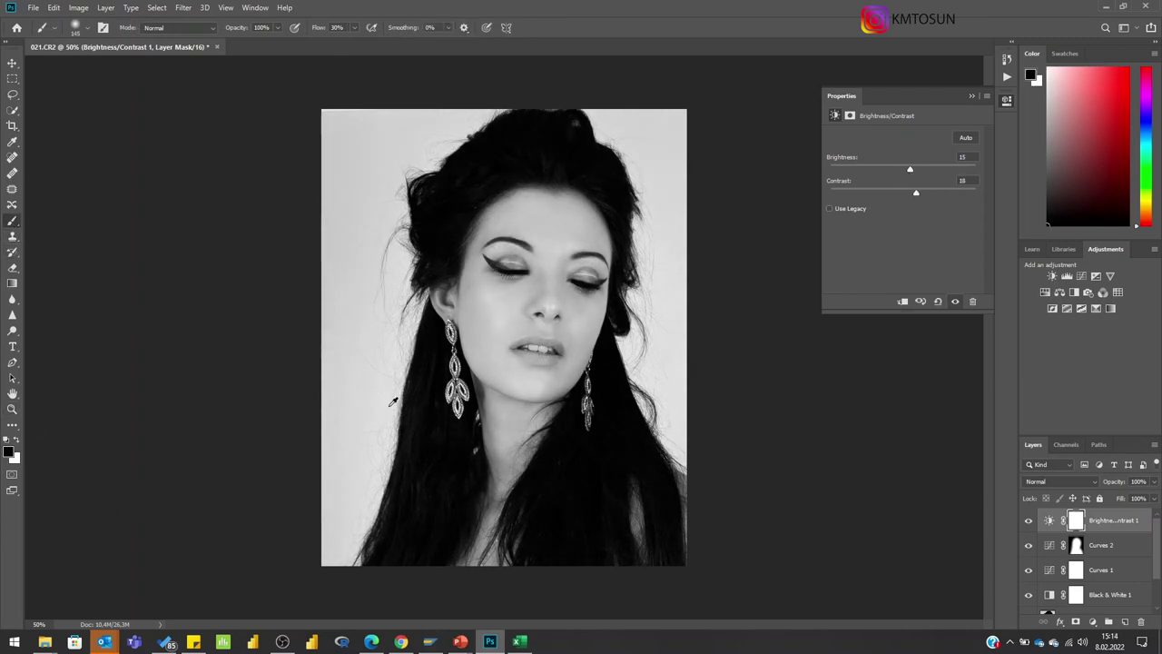
click(354, 27)
drag(370, 46, 410, 43)
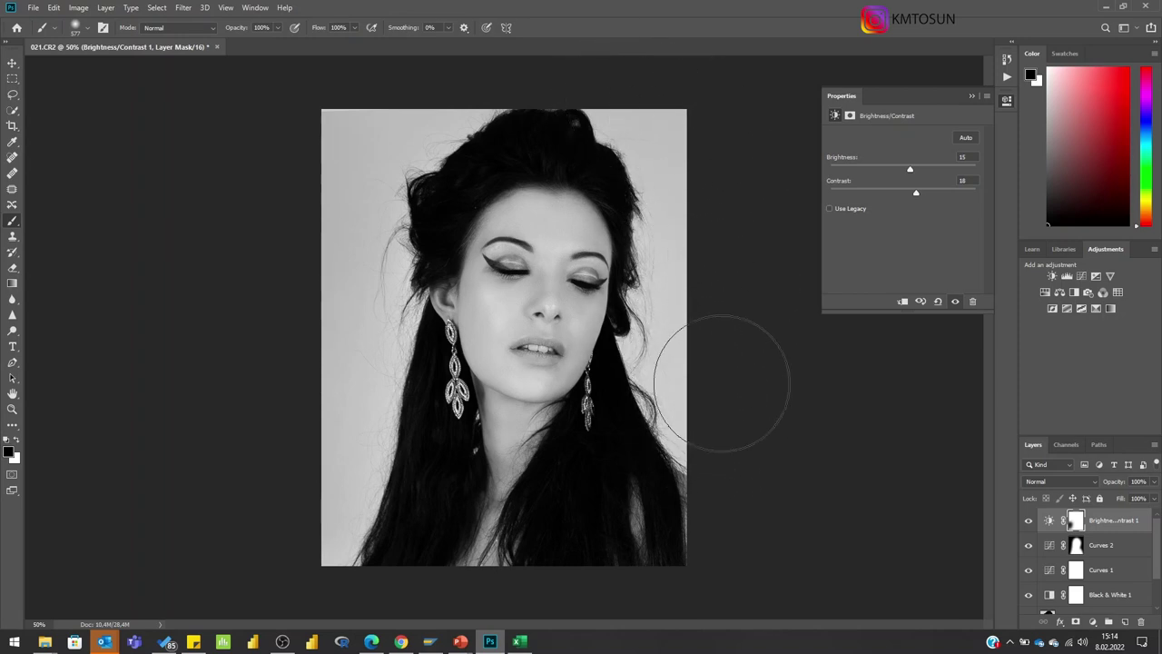
- Add a Levels layer with white output 255 and midtones at 0.79
click(1093, 623)
click(1089, 464)
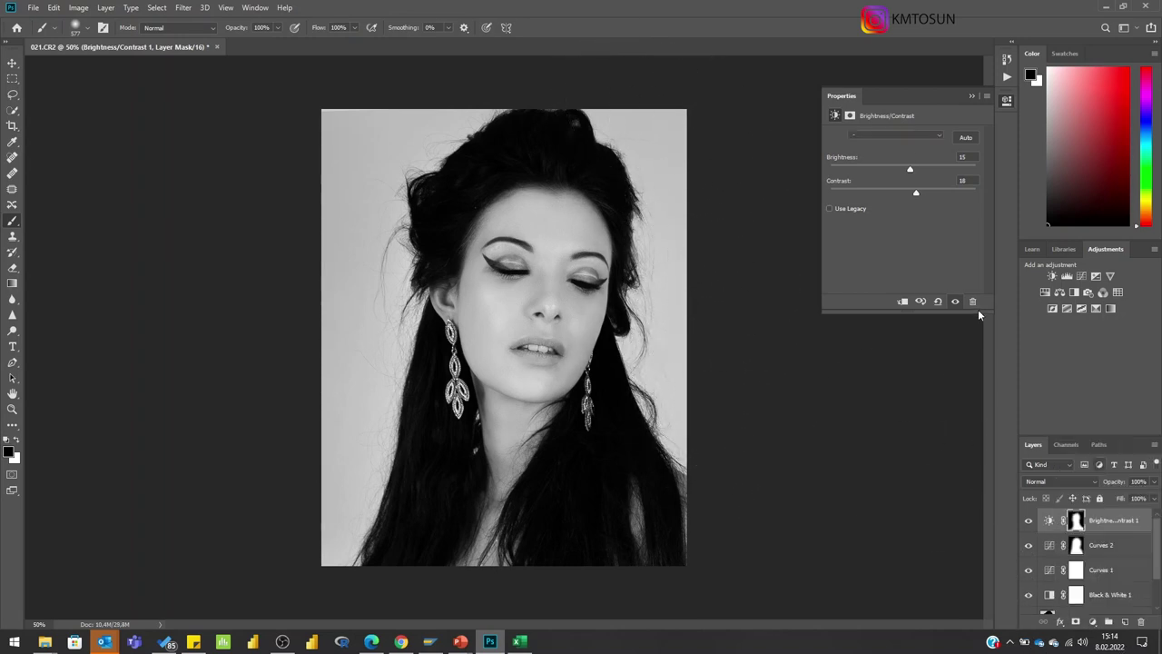
drag(852, 230, 850, 259)
drag(974, 261, 999, 260)
drag(918, 224, 966, 227)
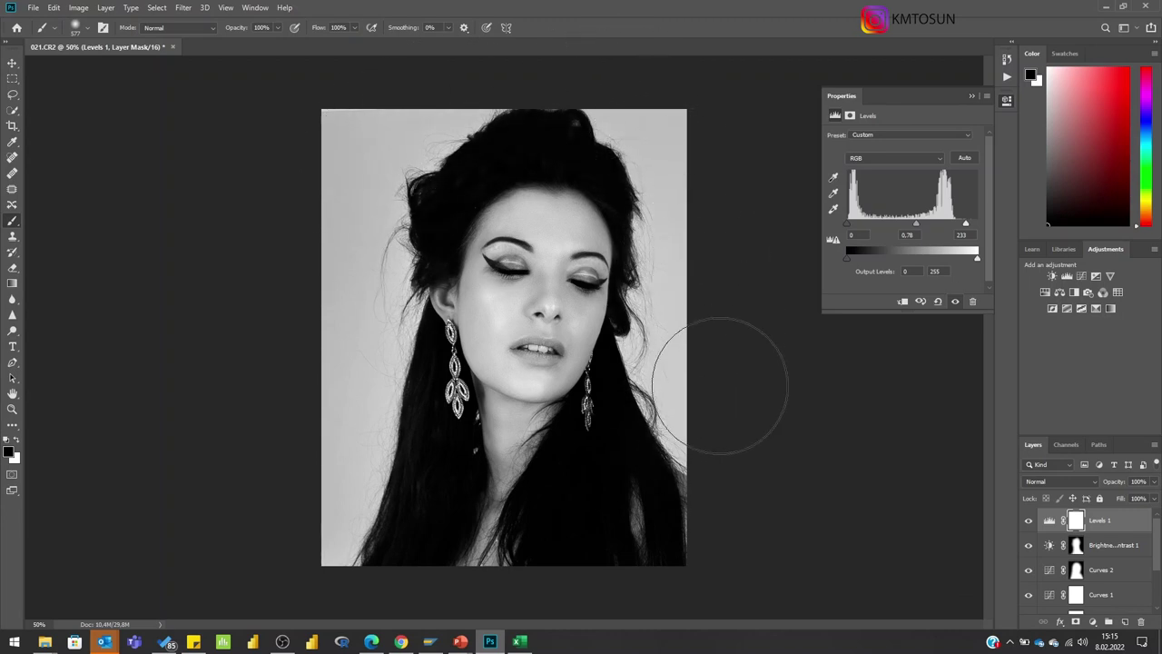
- Paint black on the Levels 1 mask to hide its effect from parts of the hair
drag(612, 77, 590, 127)
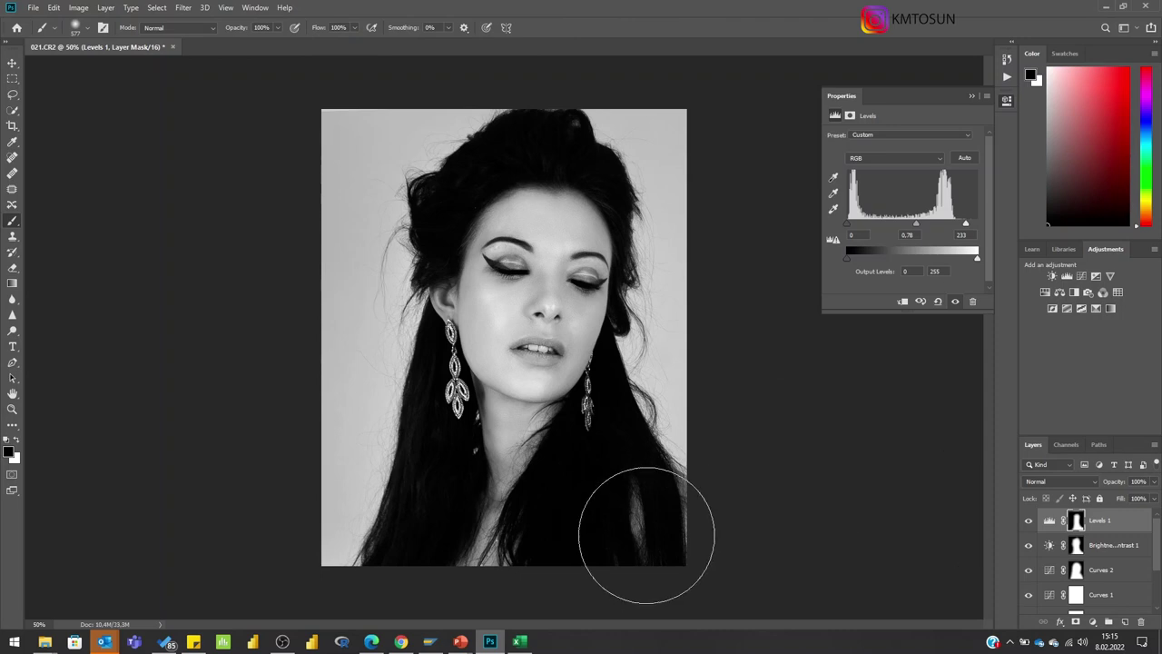
scroll(1149, 551, down, 3)
- Duplicate Layer 1 copy 3 as Layer 1 copy 4
click(1096, 580)
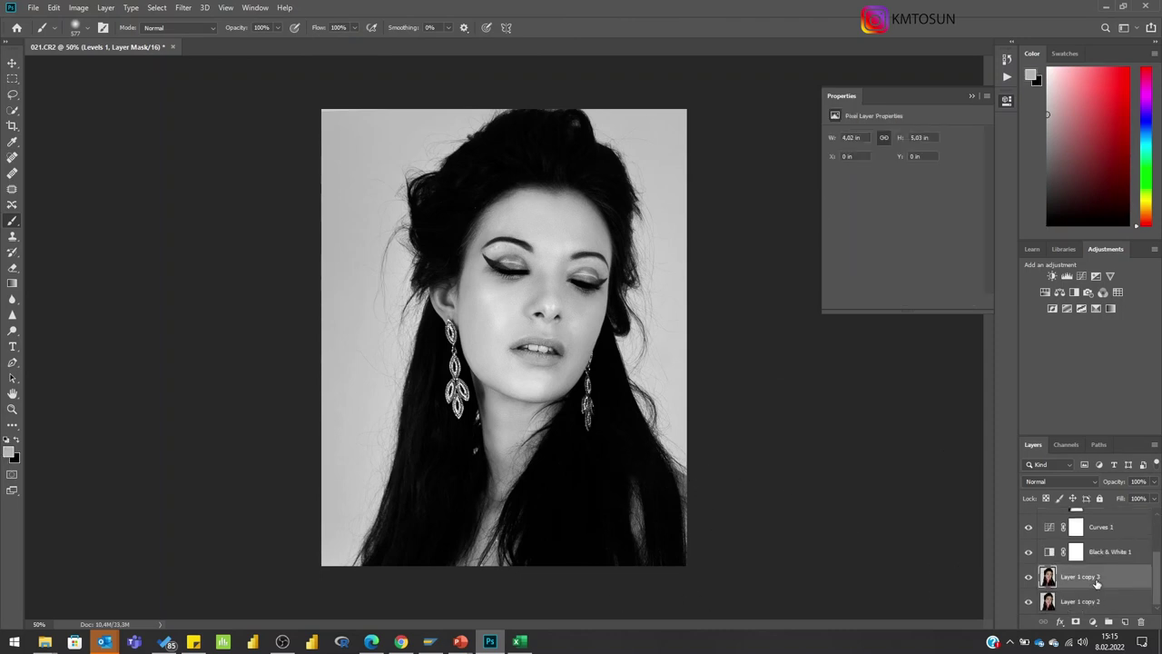
right_click(1096, 584)
click(962, 145)
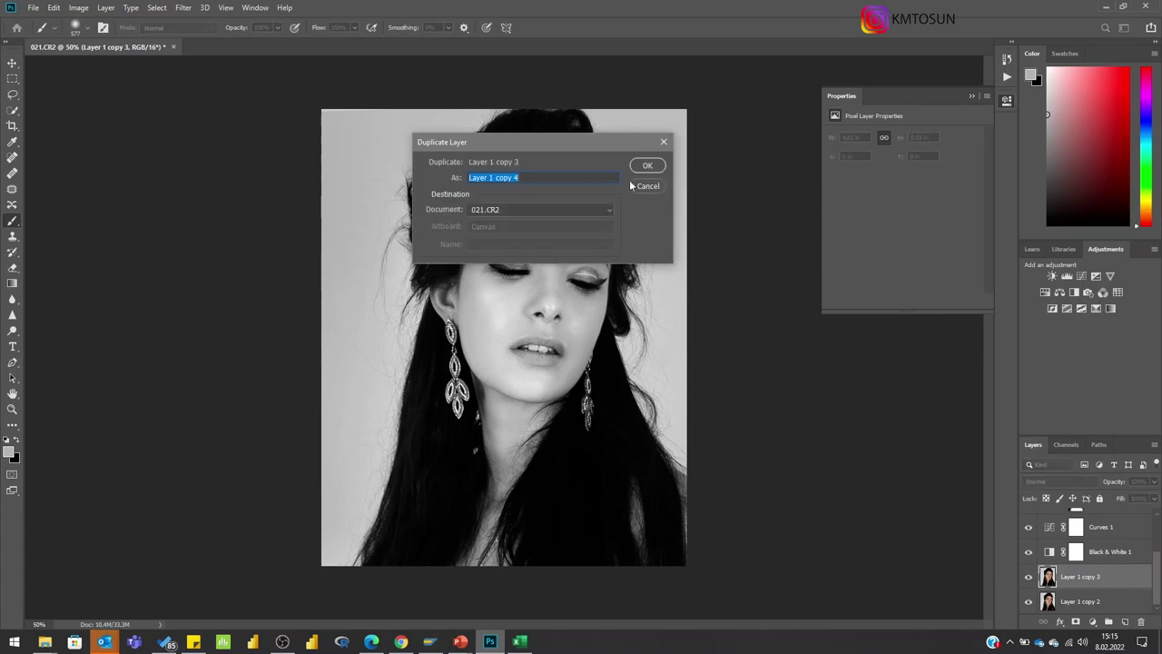
click(637, 165)
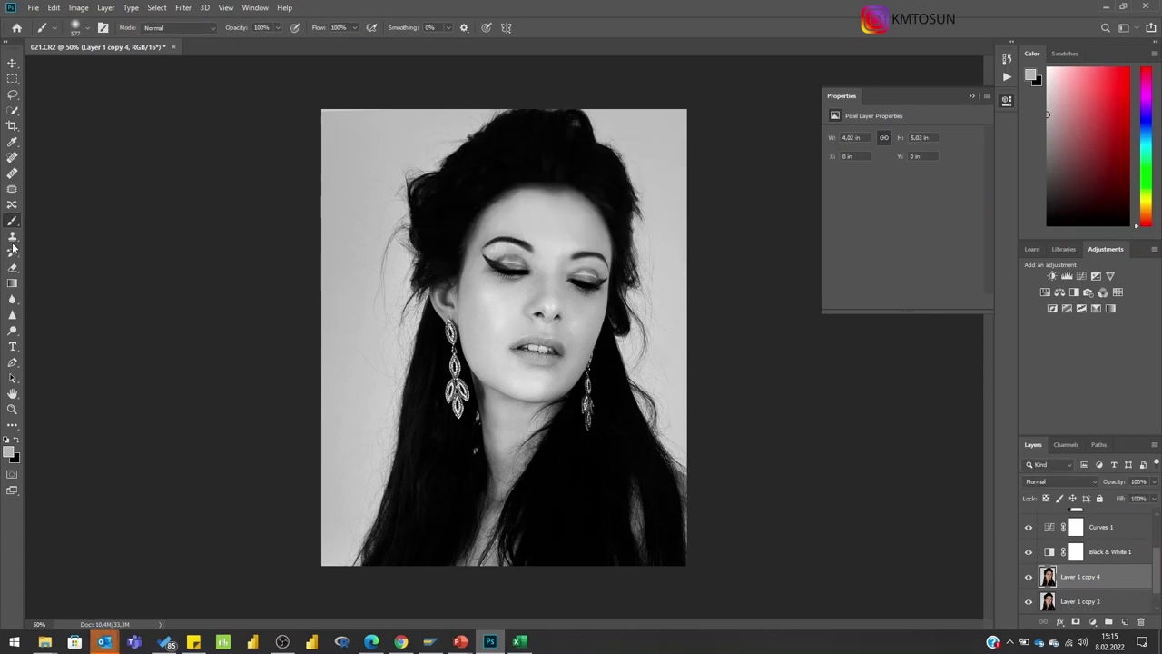
- Dodge the chin, nose, mouth and left eyelid with a roughly 229 px brush
click(11, 426)
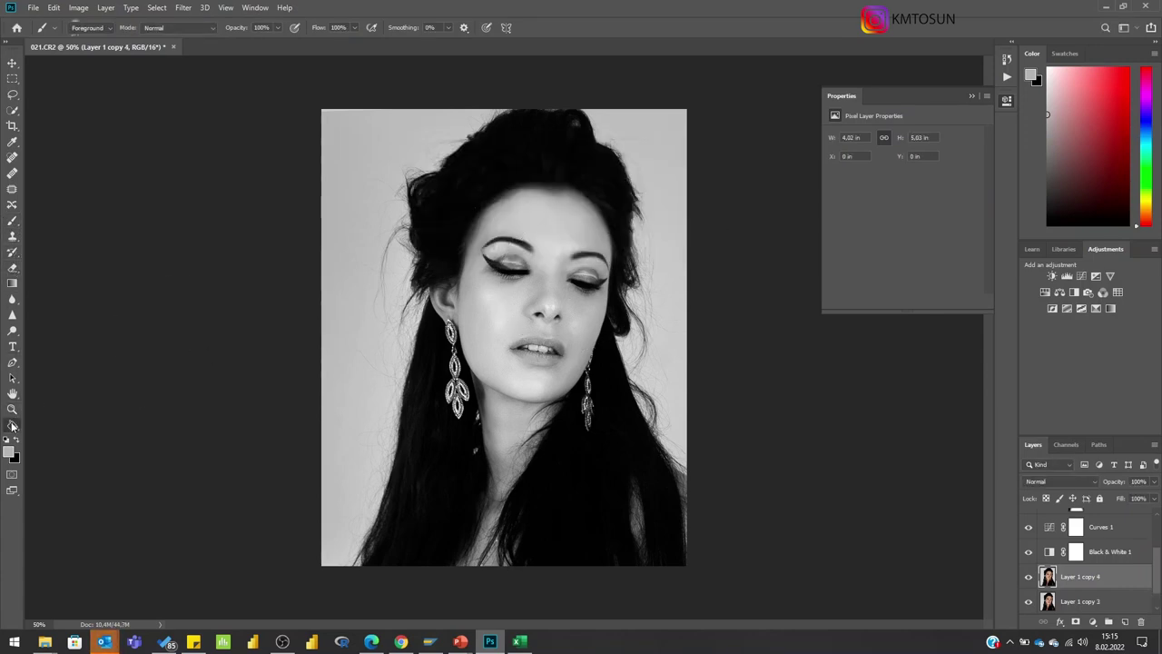
click(12, 303)
click(12, 331)
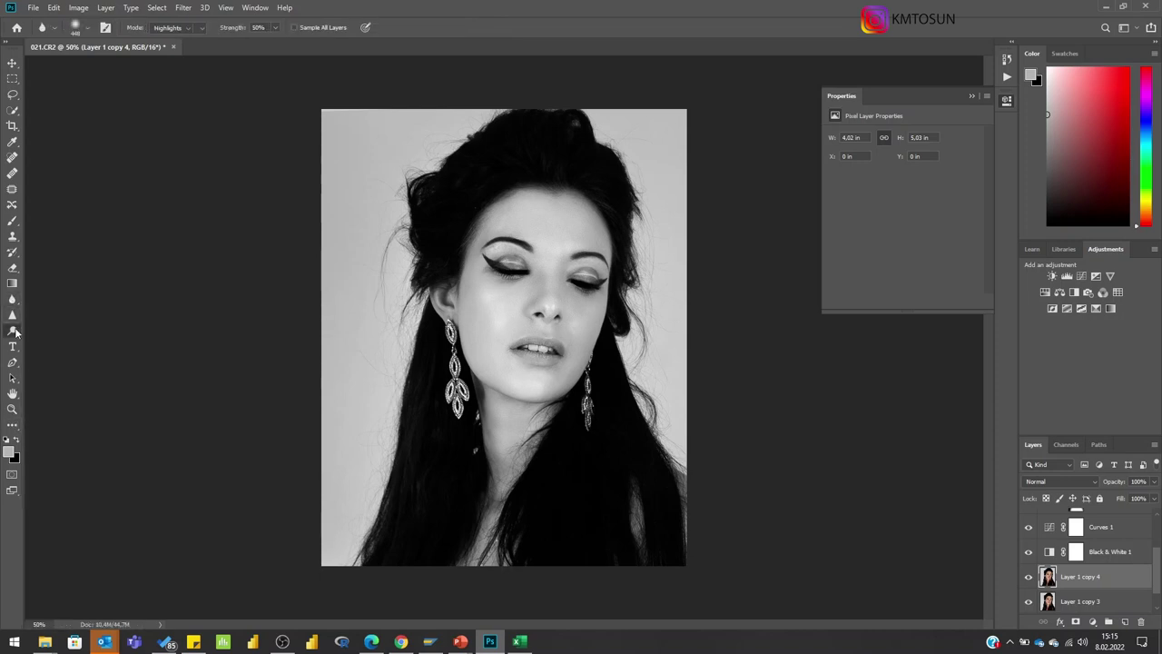
mouse_move(520, 328)
mouse_down()
mouse_move(462, 335)
mouse_move(490, 292)
mouse_up()
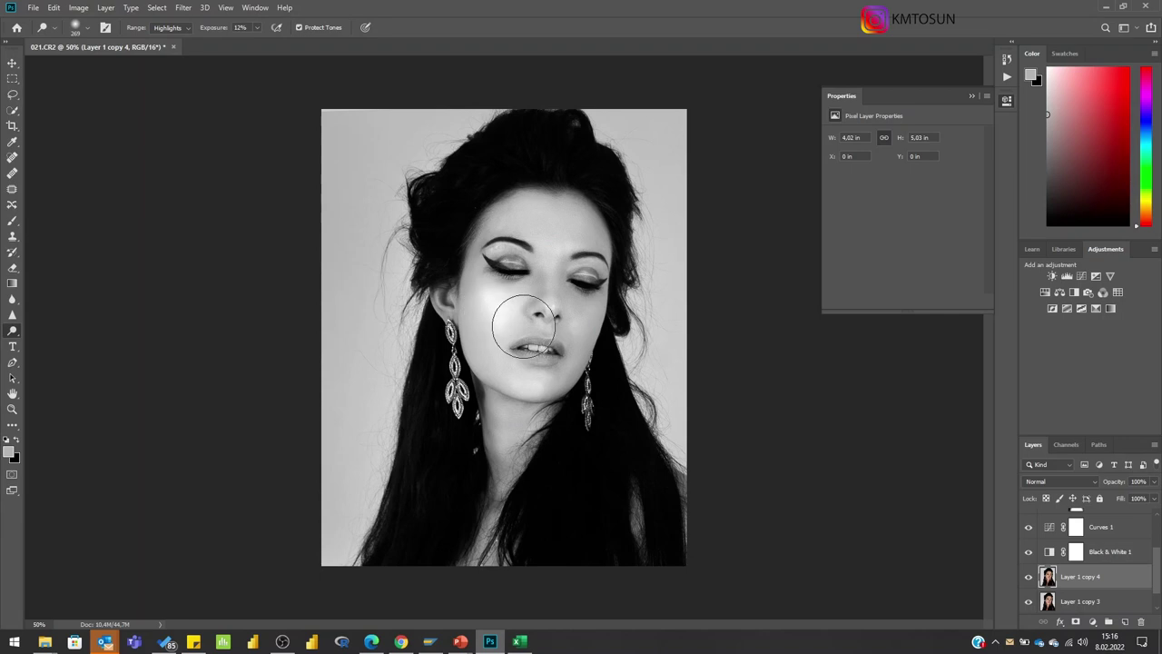
drag(518, 350, 532, 311)
click(1006, 60)
click(549, 300)
click(538, 352)
click(518, 384)
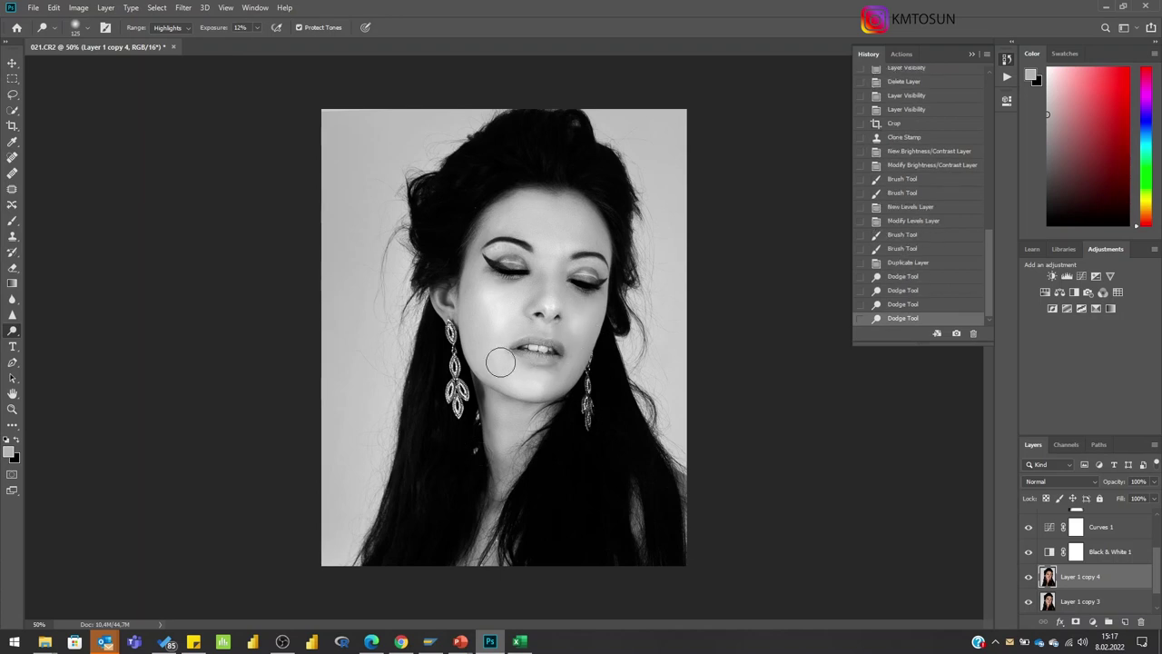
click(533, 243)
key(bracketleft)
key(bracketleft)
key(bracketleft)
click(505, 269)
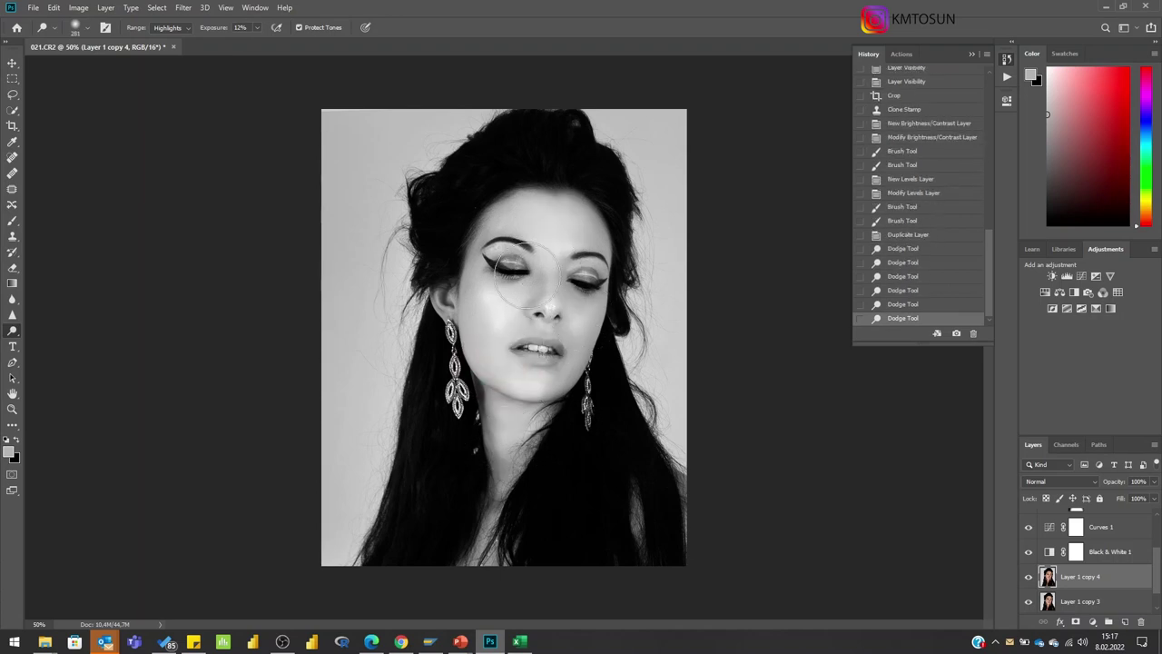
- Burn the eyelids and the hair on the left side darker
right_click(12, 330)
click(54, 342)
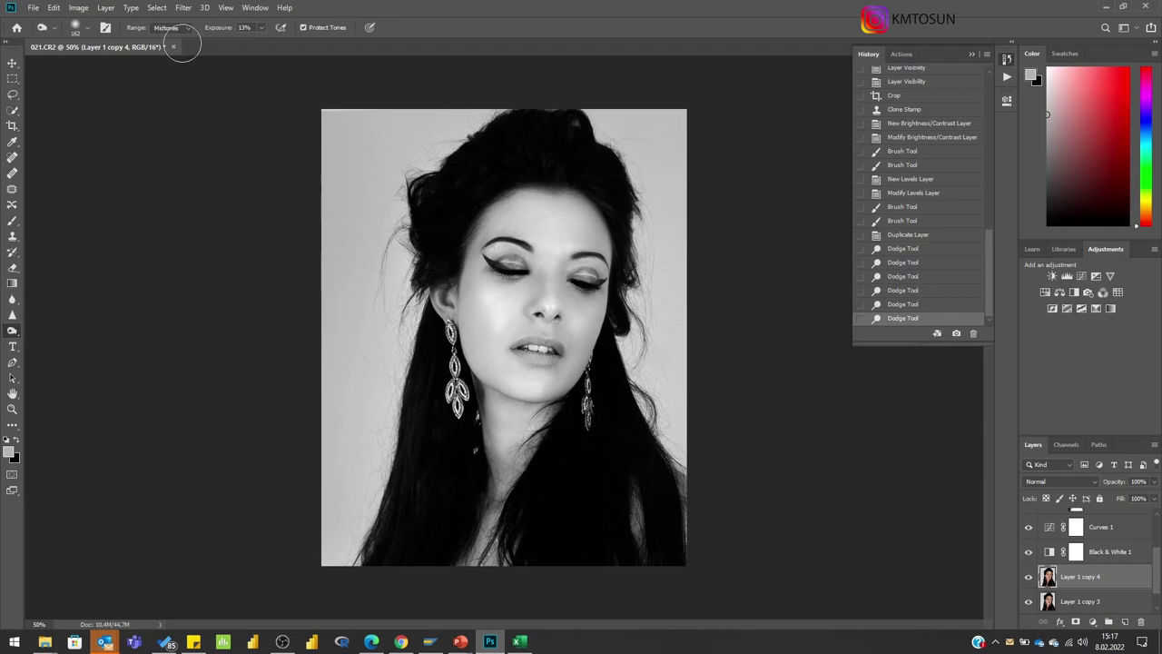
click(522, 264)
click(585, 276)
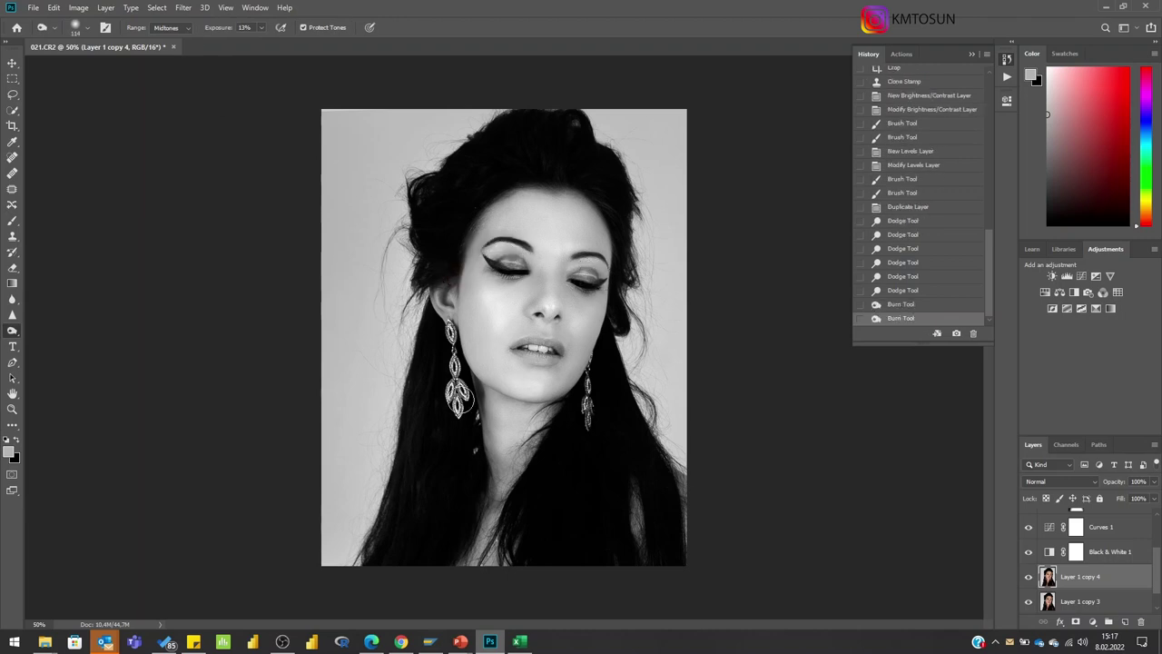
drag(415, 117, 358, 299)
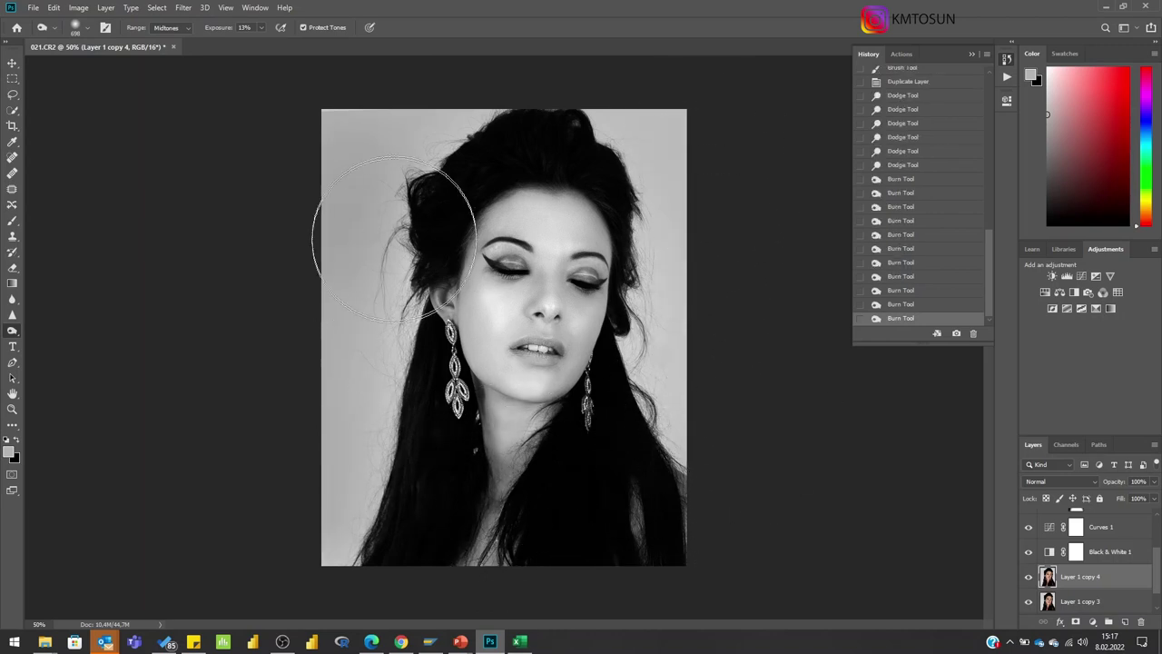
- Duplicate the dodged and burned layer as Layer 1 copy 5
right_click(1089, 585)
click(1030, 134)
click(639, 170)
- Patch out stray hair strands in the left background with the Patch tool
scroll(374, 374, up, 1)
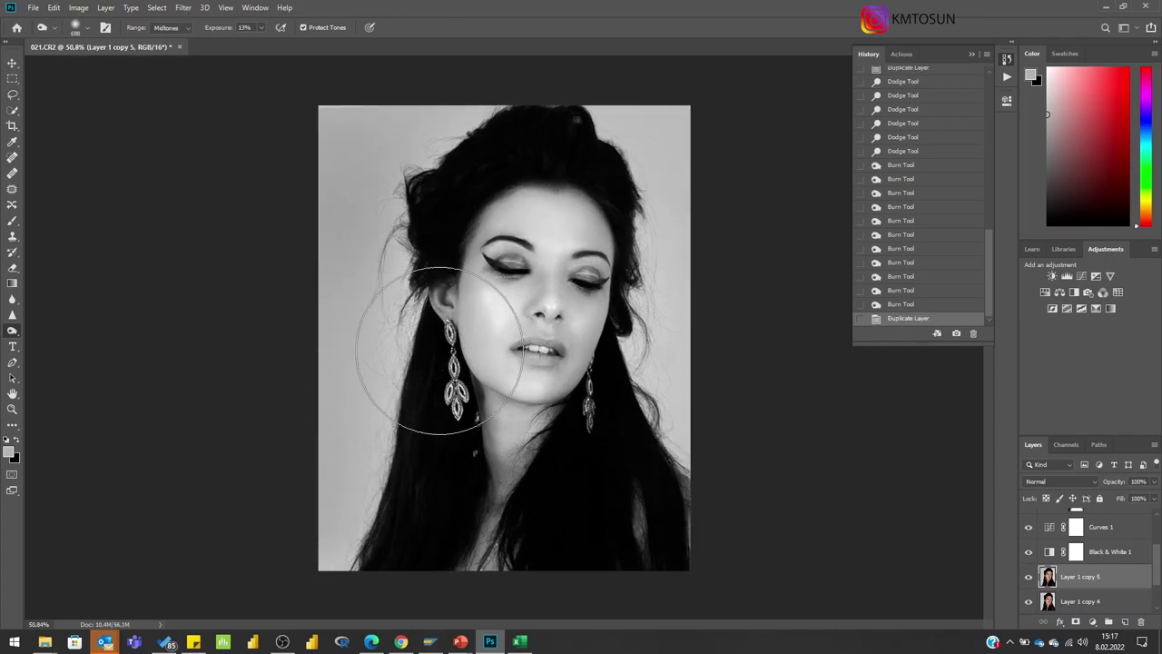
key(bracketright)
scroll(381, 345, up, 2)
key(l)
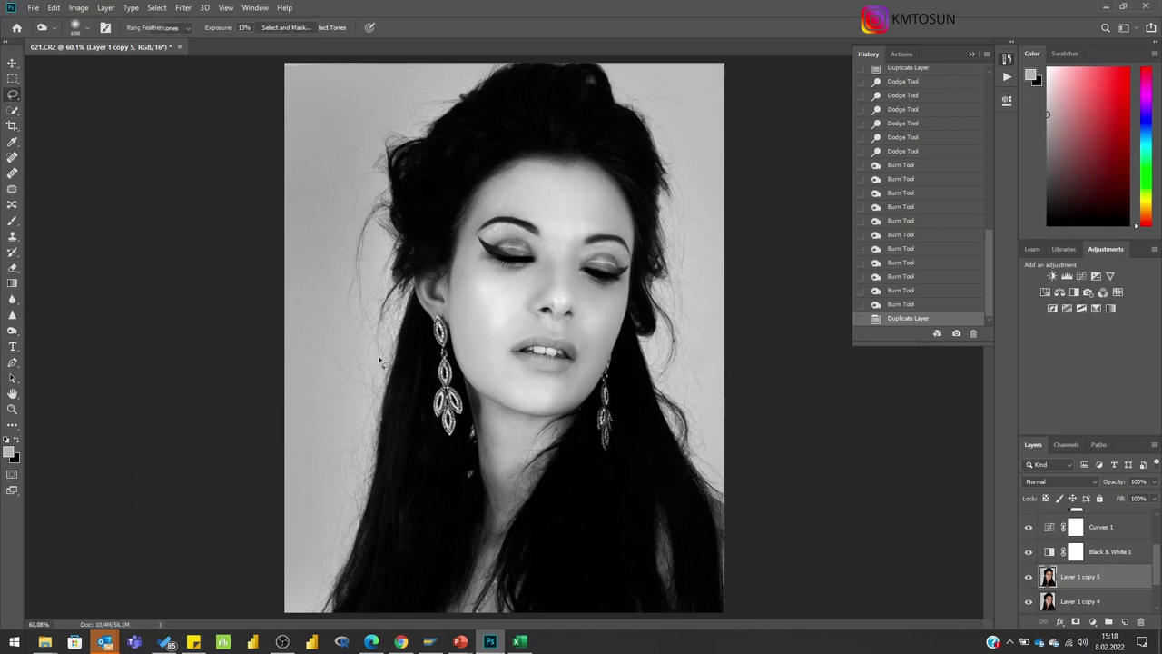
scroll(363, 349, down, 1)
scroll(356, 356, up, 3)
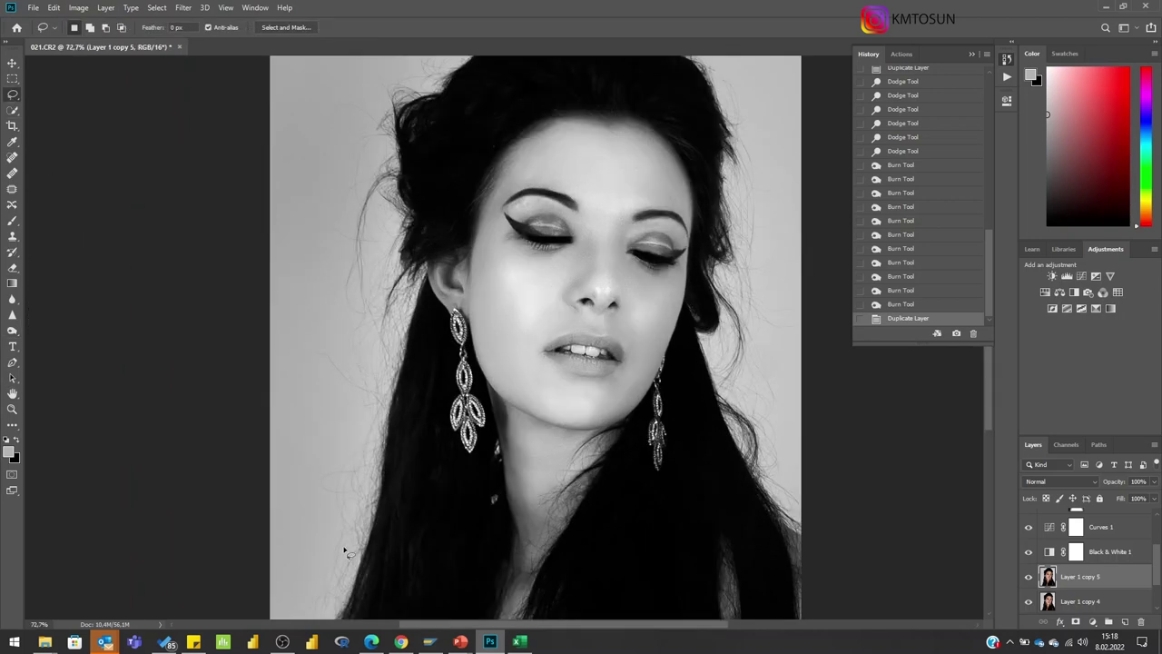
click(12, 186)
mouse_move(345, 290)
mouse_down()
mouse_move(381, 298)
mouse_move(357, 283)
mouse_up()
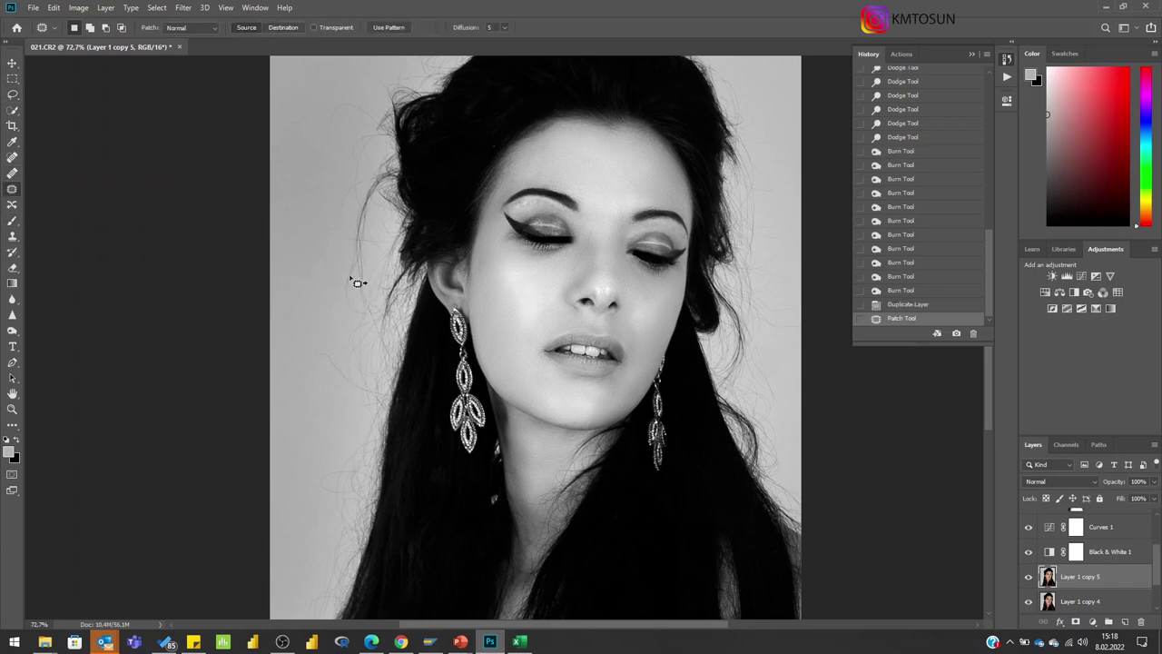
mouse_move(318, 401)
mouse_down()
mouse_move(322, 482)
mouse_move(332, 333)
mouse_up()
mouse_move(355, 405)
mouse_down()
mouse_move(374, 254)
mouse_move(337, 129)
mouse_up()
- Patch away two more hair strands at the left edge and beside the face
drag(390, 224, 321, 266)
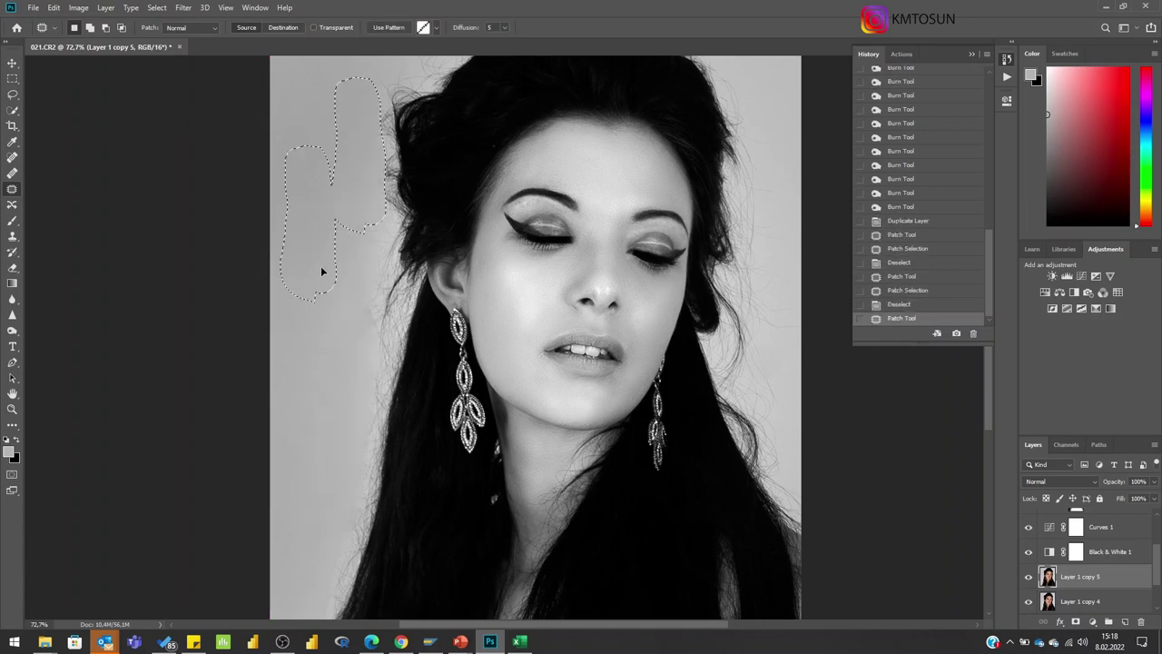
key(ctrl+d)
drag(386, 334, 327, 304)
key(ctrl+d)
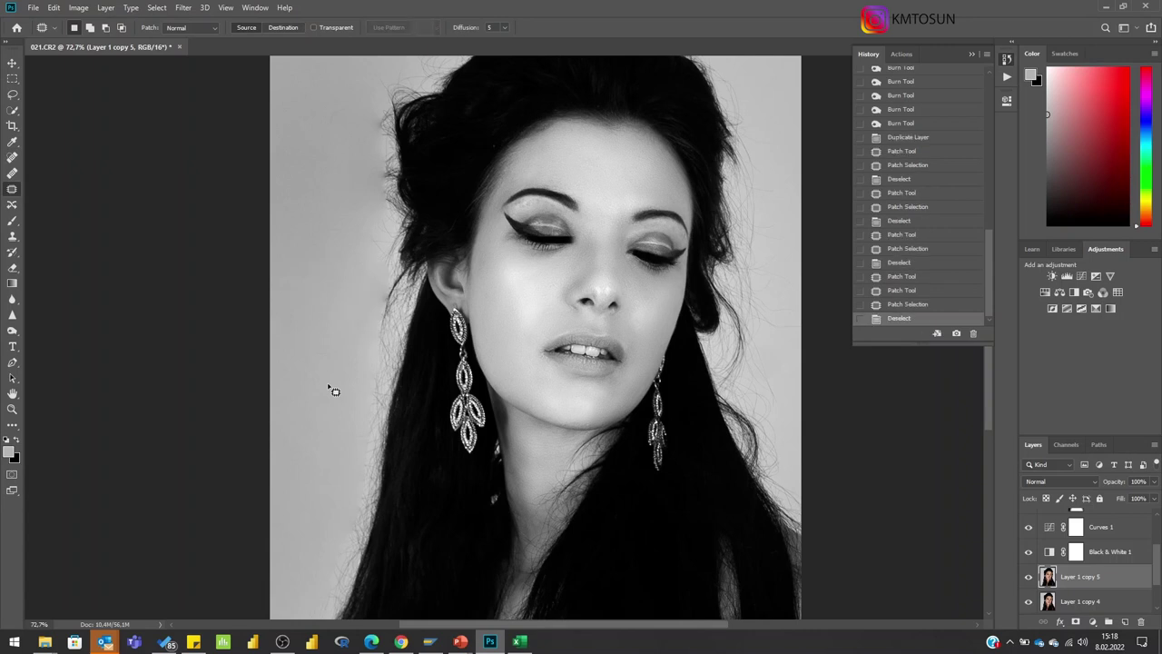
- Revert history to the Duplicate Layer state and close the History panel
click(906, 138)
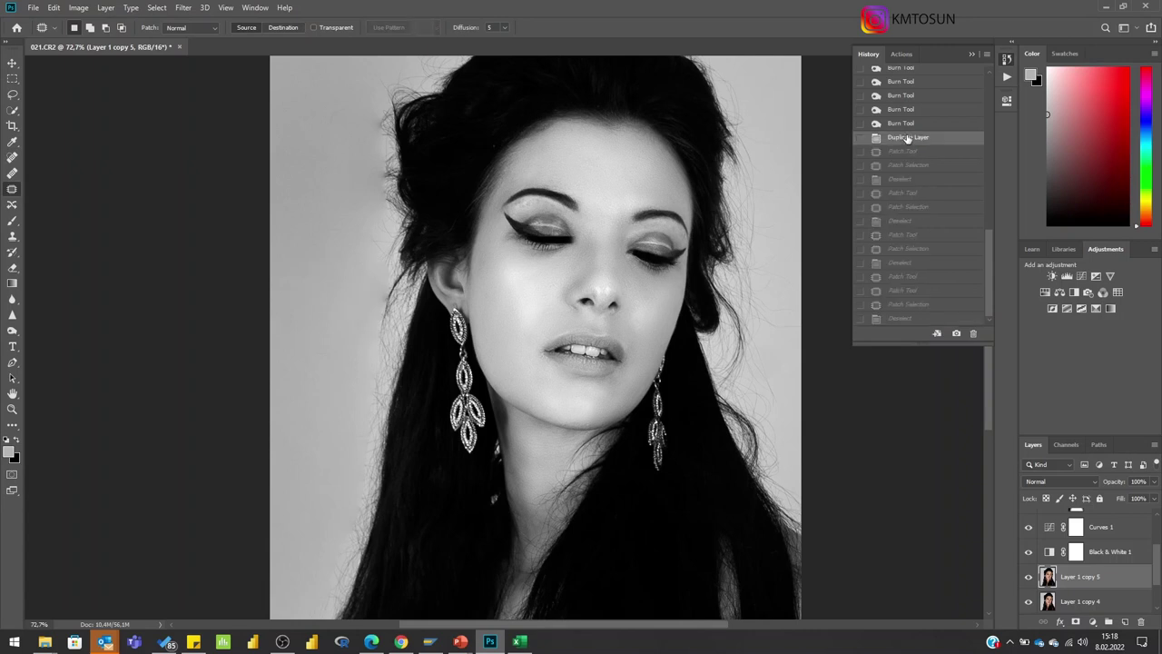
click(972, 57)
drag(988, 348, 991, 328)
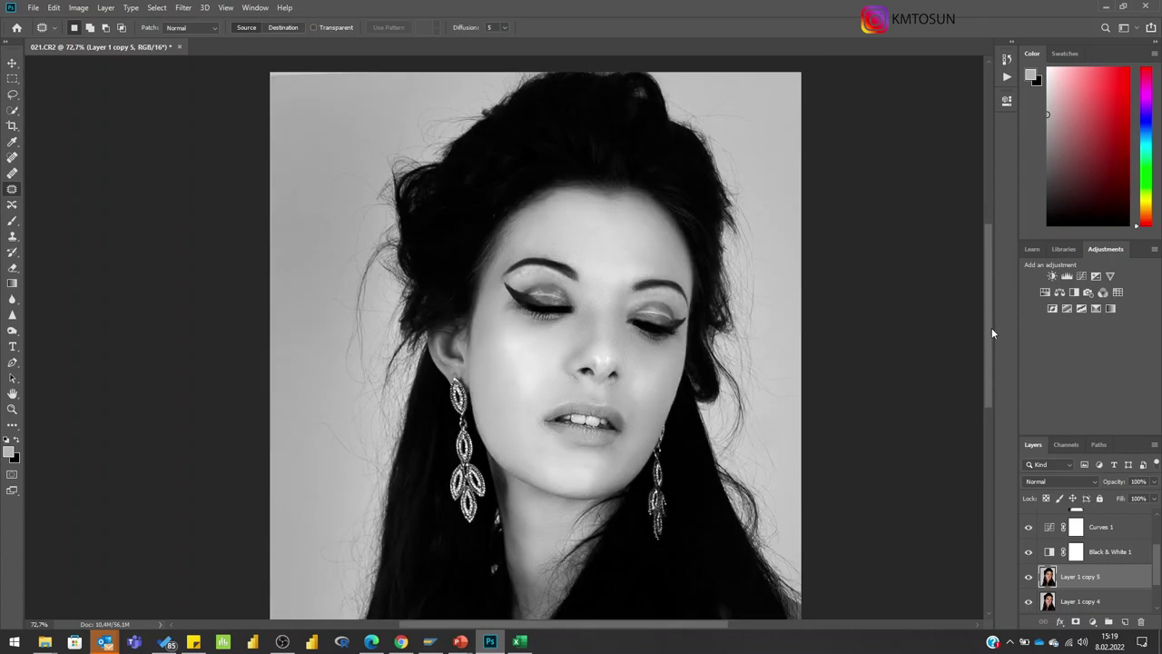
- Duplicate the portrait layer as Layer 1 copy 6
right_click(1091, 579)
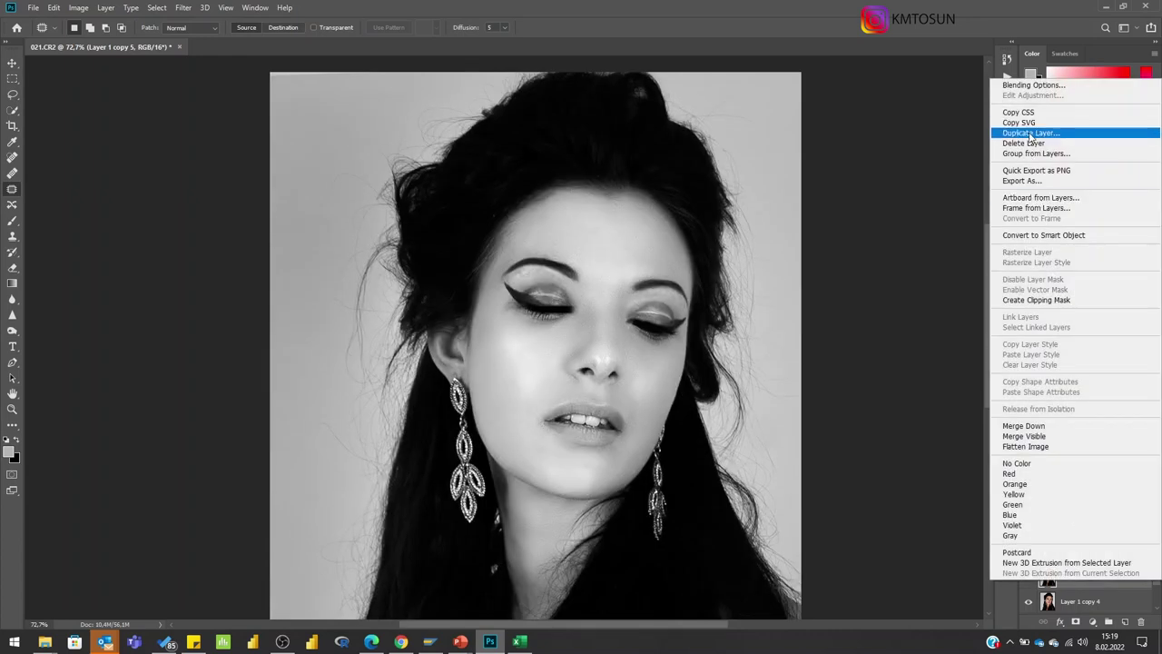
click(1034, 134)
click(646, 167)
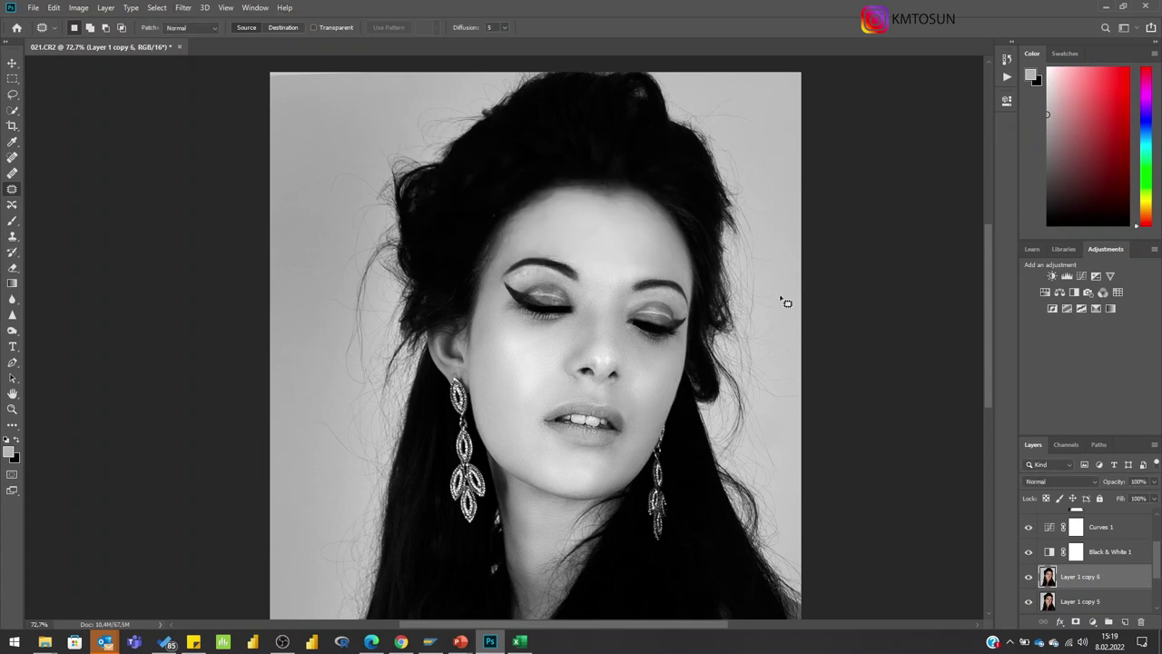
- Add a Curves 3 adjustment on top with a slightly lowered midpoint, and keep it selected
key(alt+period)
click(1092, 622)
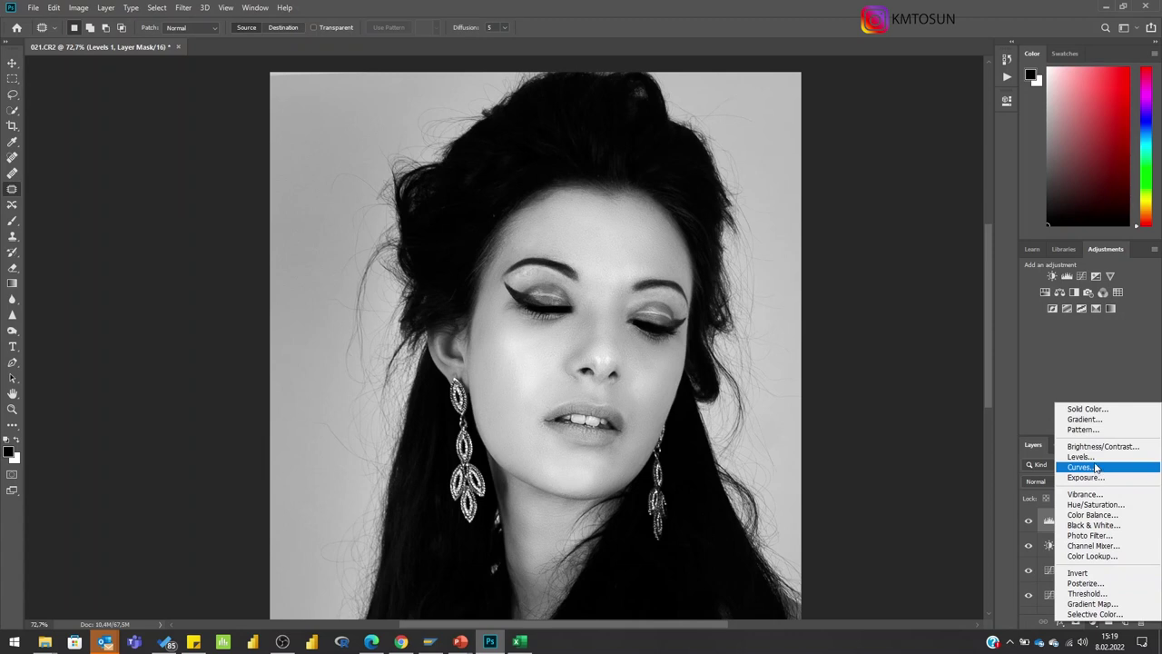
click(1080, 467)
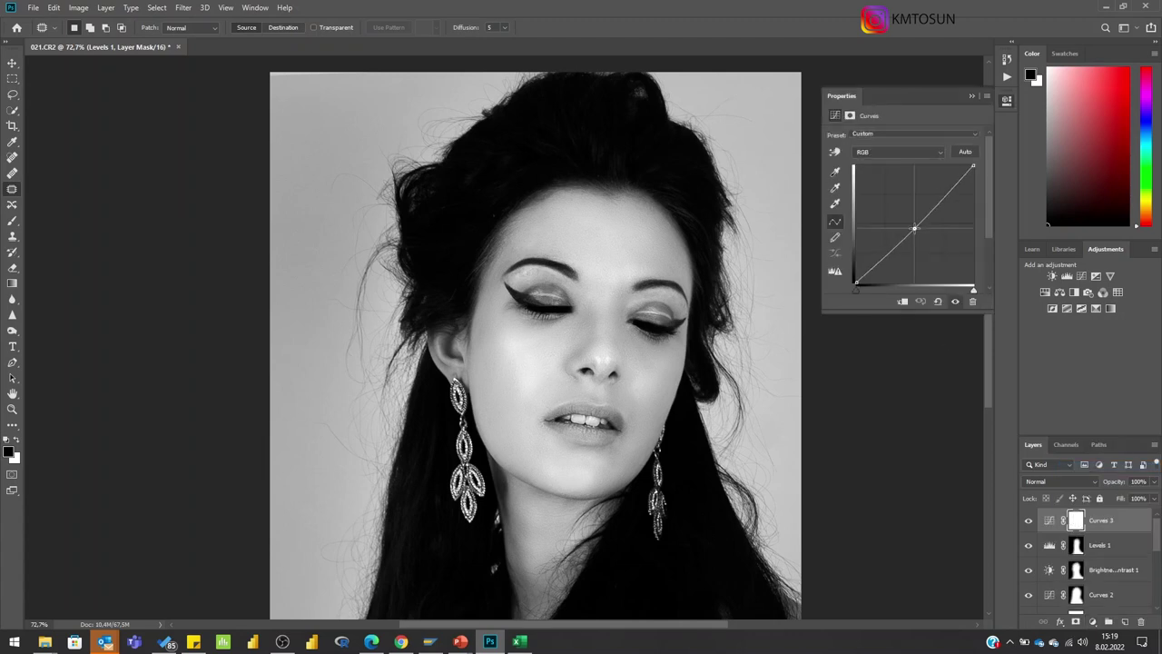
drag(914, 228, 910, 236)
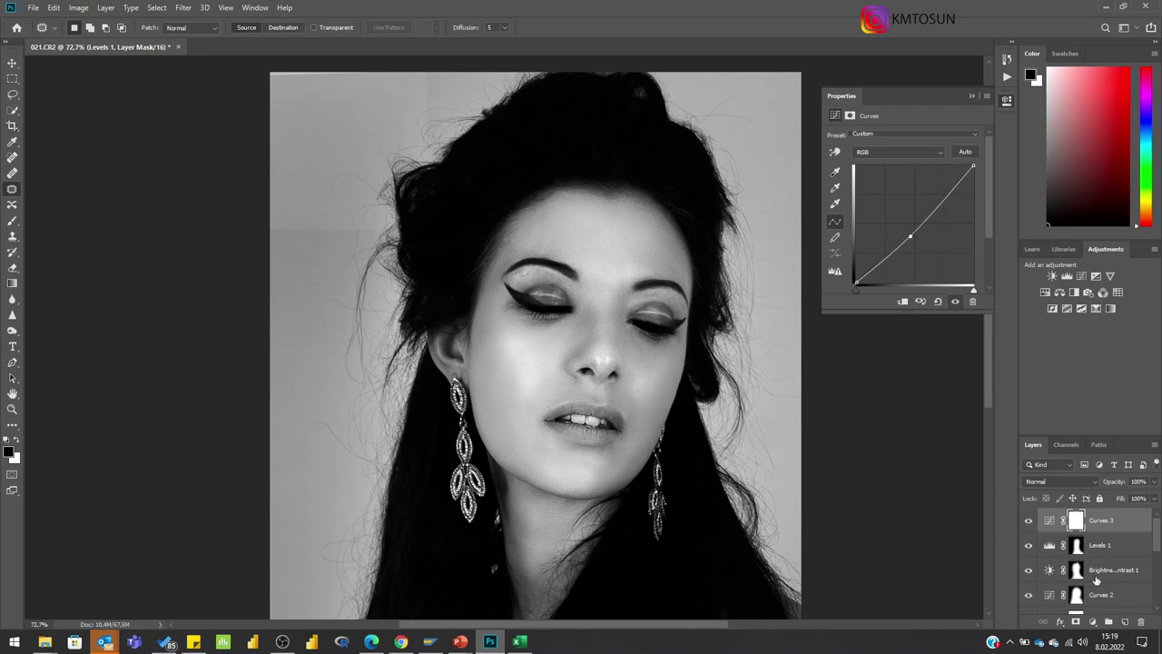
click(1050, 546)
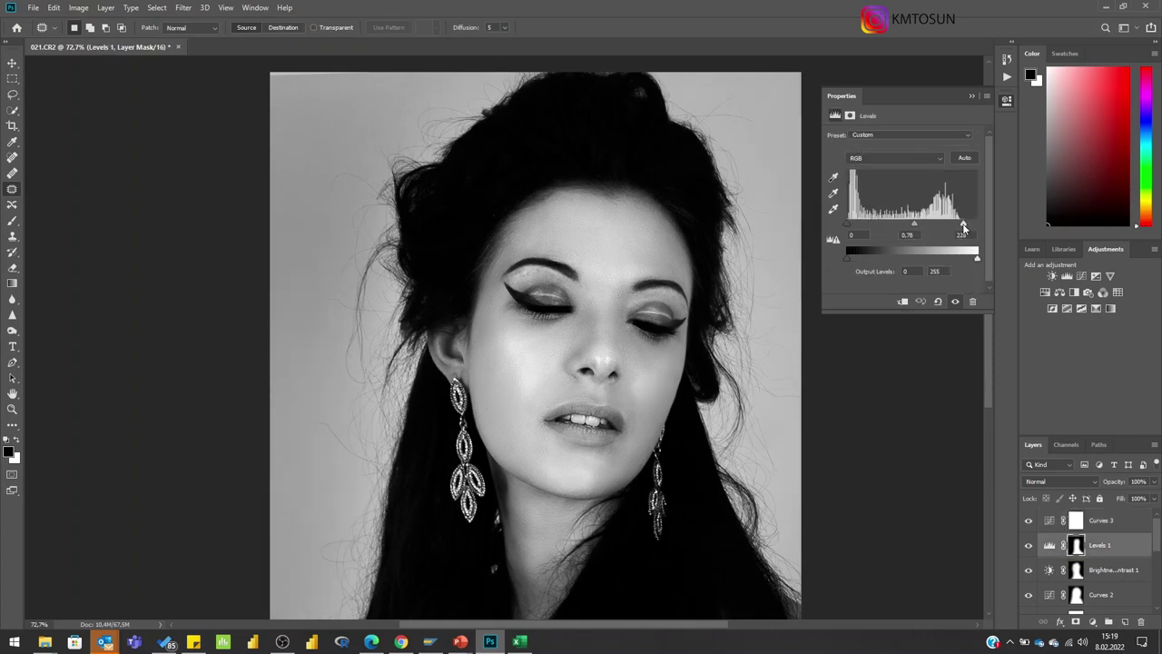
click(974, 96)
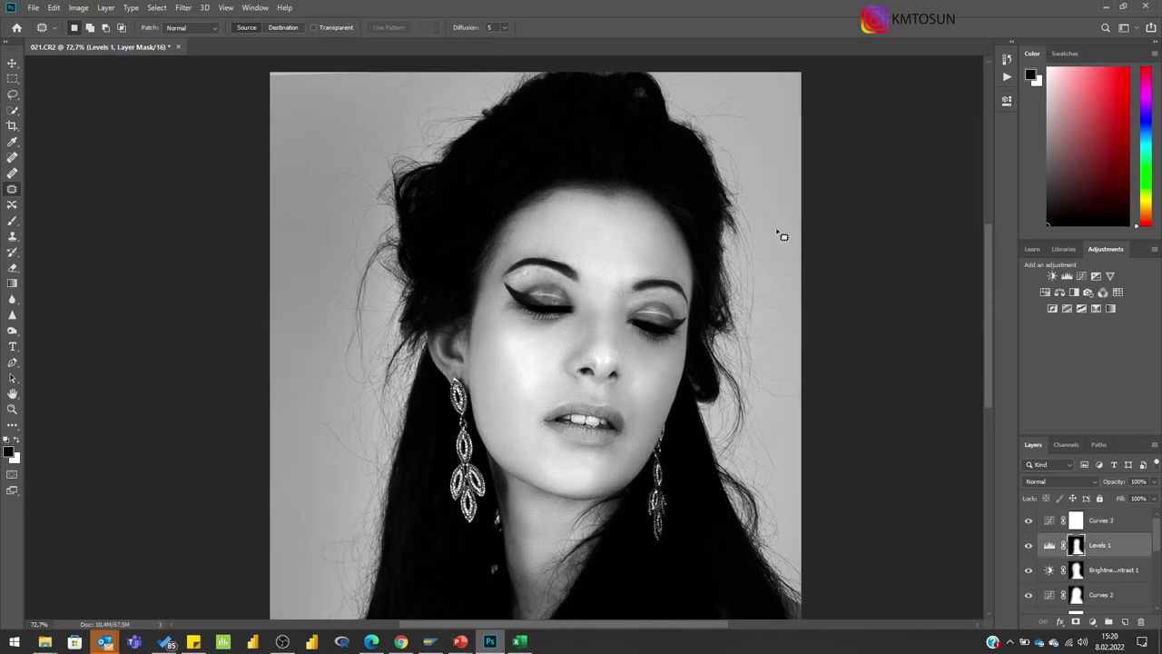
mouse_move(987, 254)
mouse_down()
mouse_move(984, 306)
mouse_move(984, 224)
mouse_move(985, 259)
mouse_up()
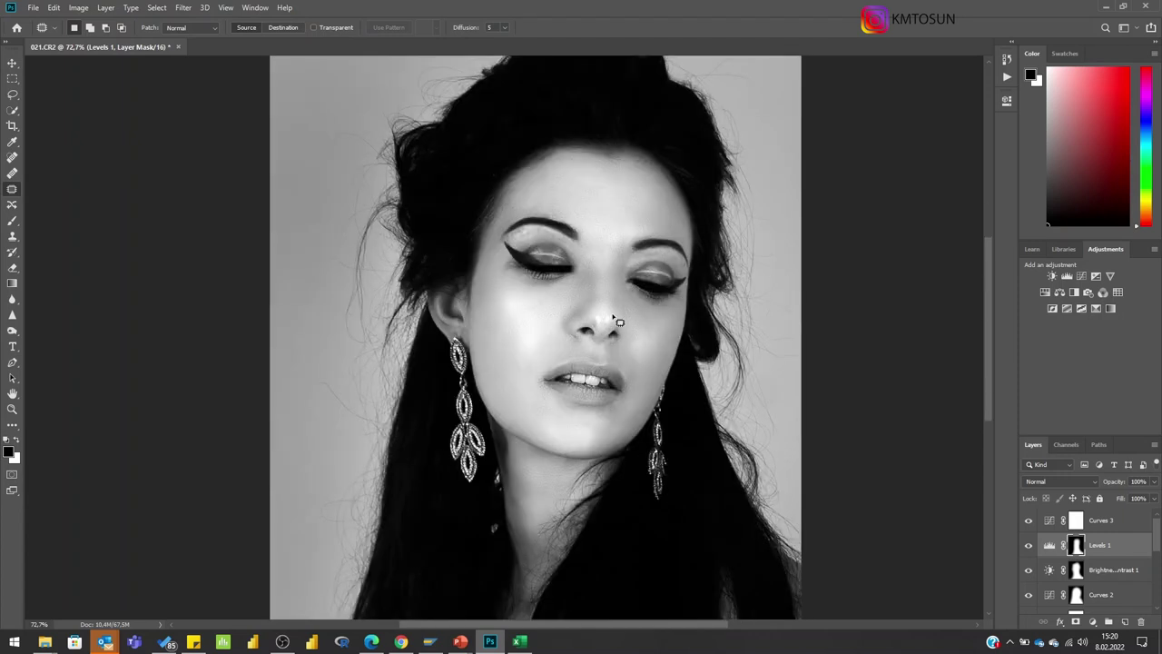
click(1117, 523)
click(105, 8)
mouse_move(113, 21)
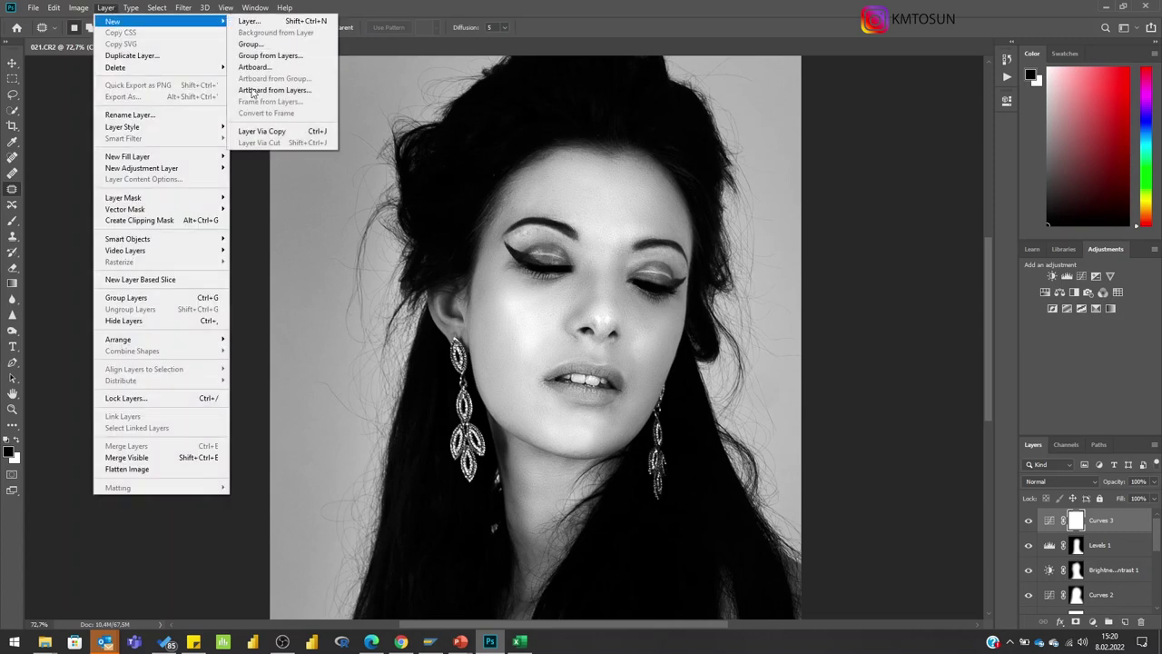
- Create a new Soft Light layer filled with 50% gray
click(264, 20)
click(498, 231)
click(495, 410)
click(645, 179)
- Add monochromatic Gaussian noise at about 31.9% to the grey layer
click(184, 7)
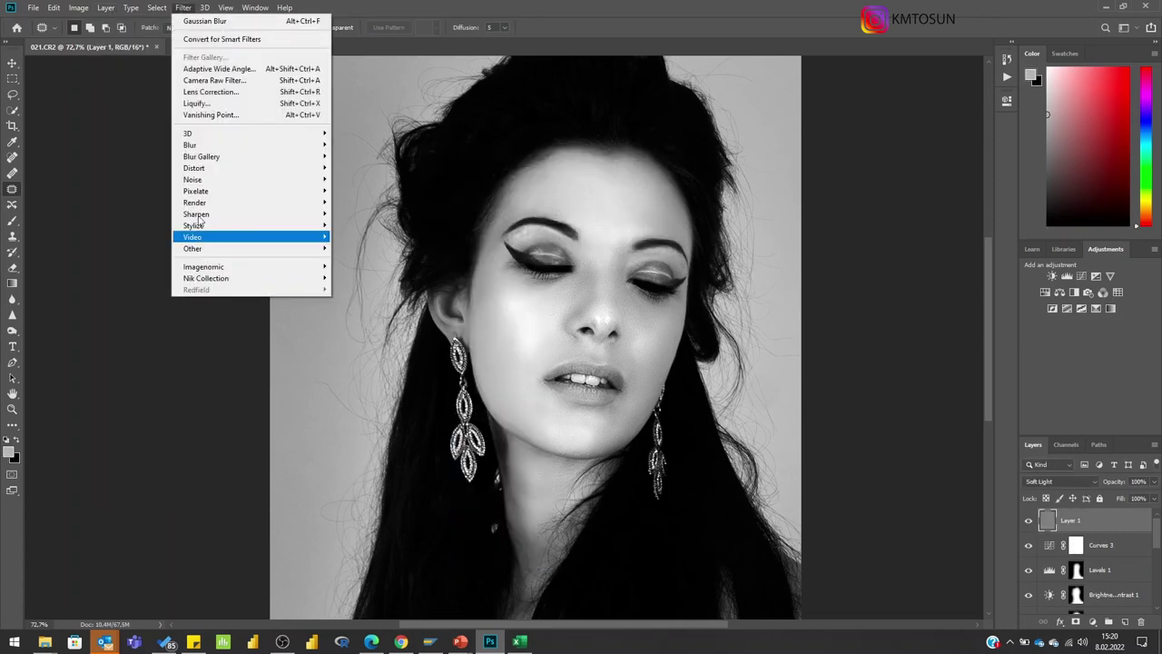
click(363, 179)
drag(599, 120, 824, 116)
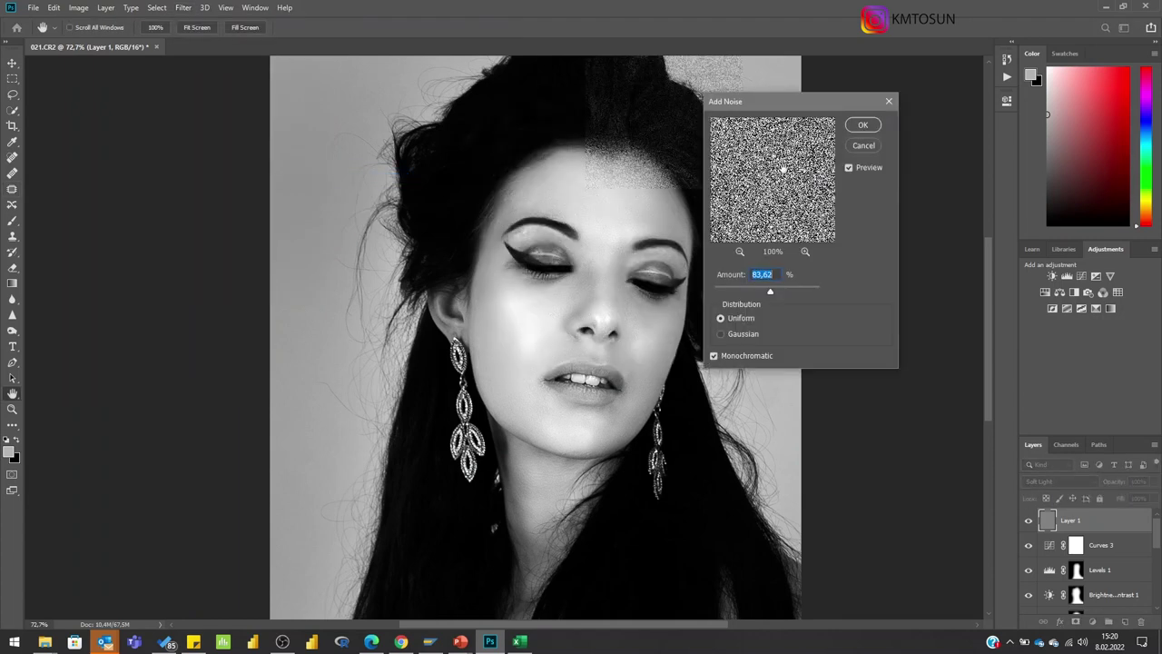
click(721, 334)
mouse_move(770, 290)
mouse_down()
mouse_move(721, 292)
mouse_move(752, 296)
mouse_up()
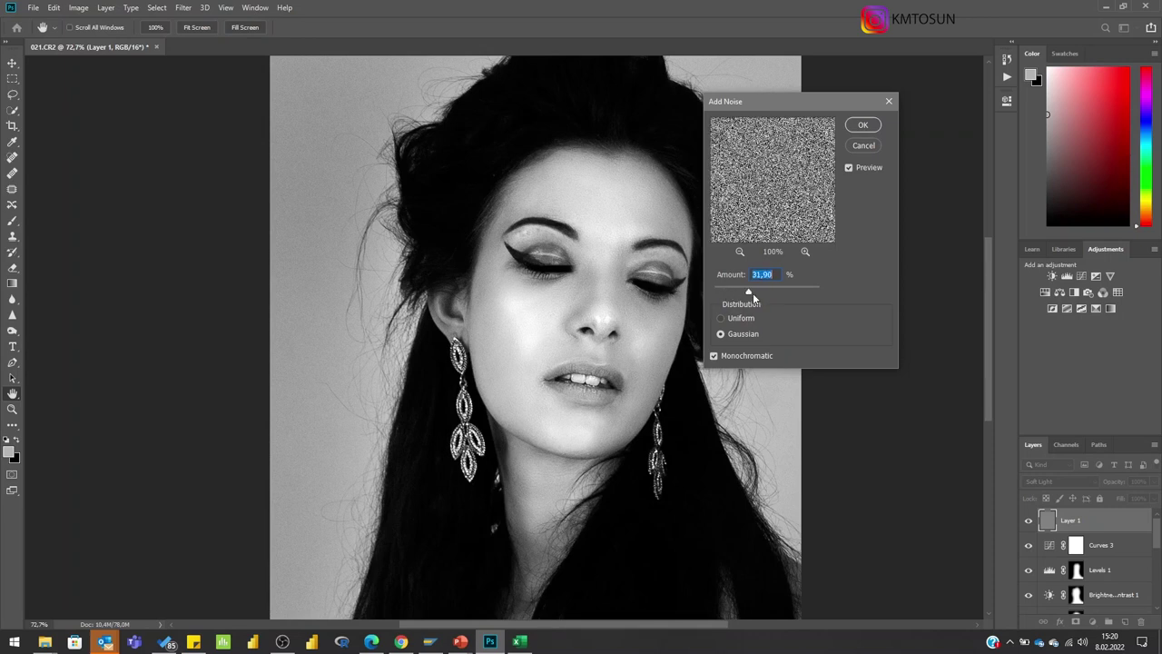
click(867, 126)
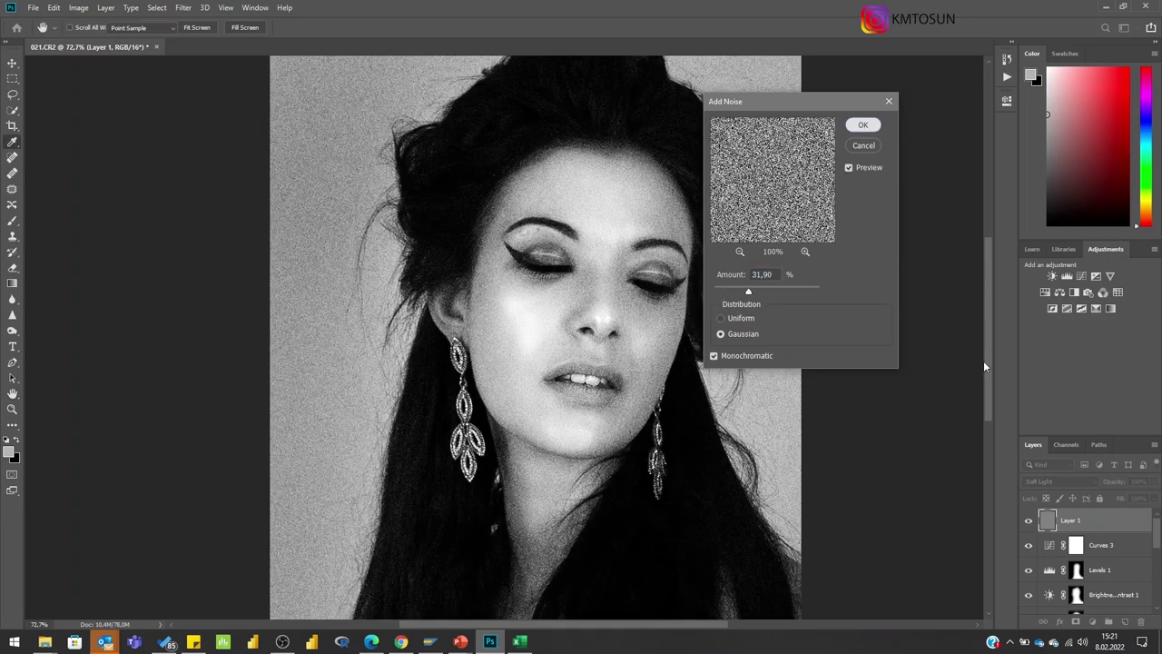
- Soften the grain with a 1-pixel Median filter
click(184, 8)
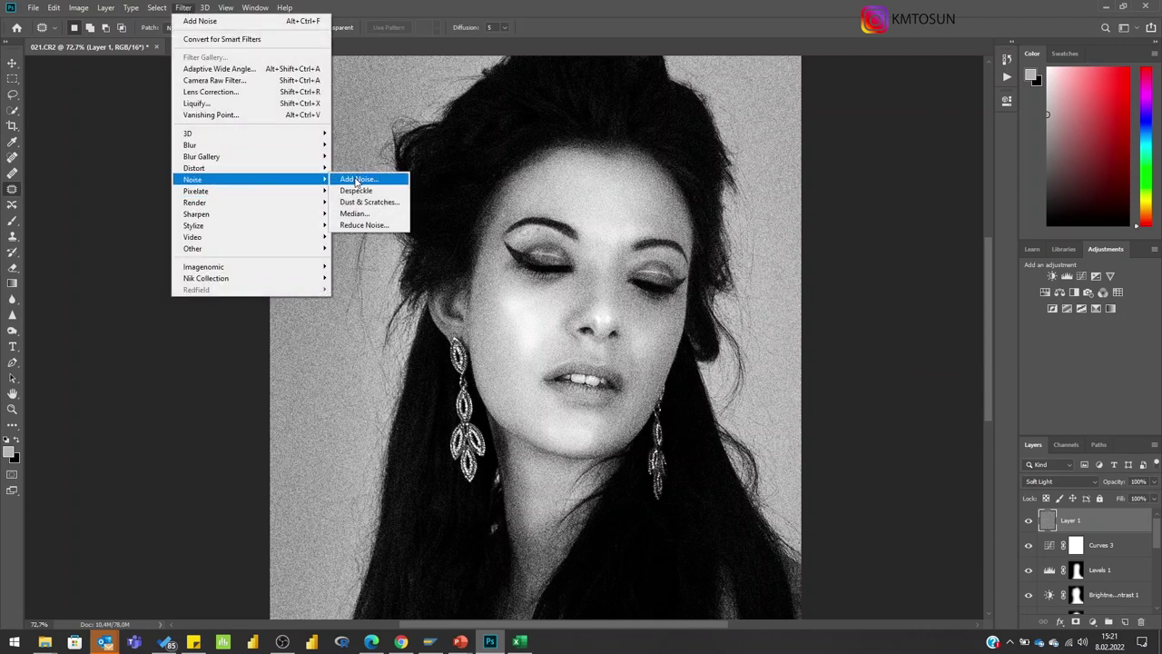
mouse_move(192, 179)
click(363, 214)
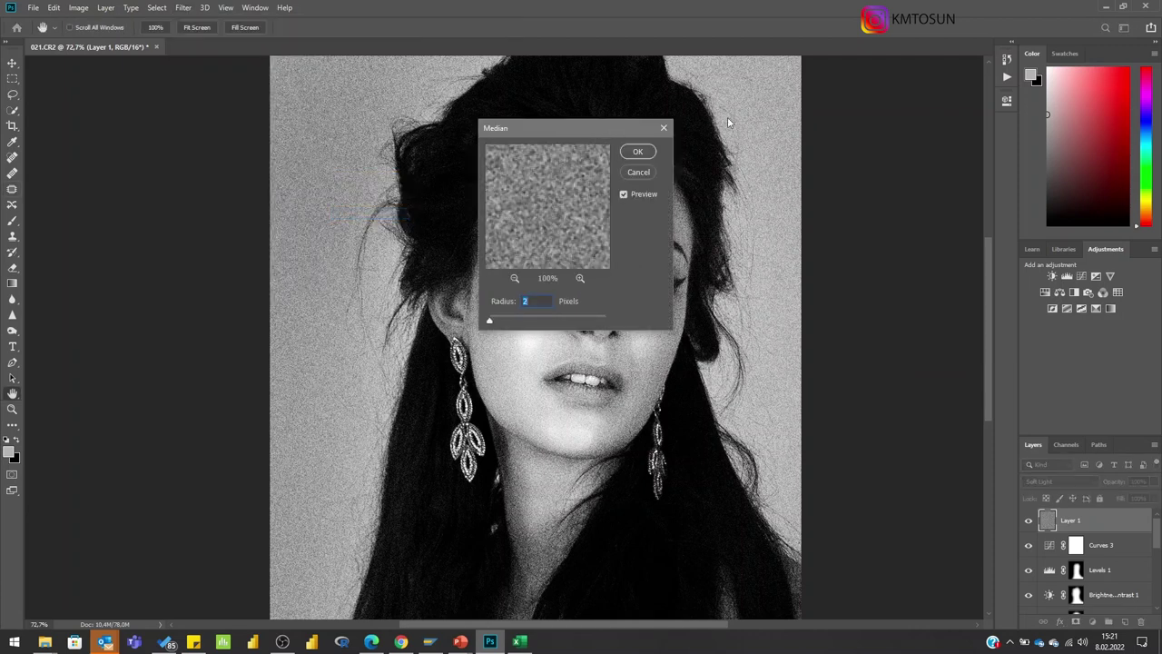
drag(590, 128, 825, 117)
text(1)
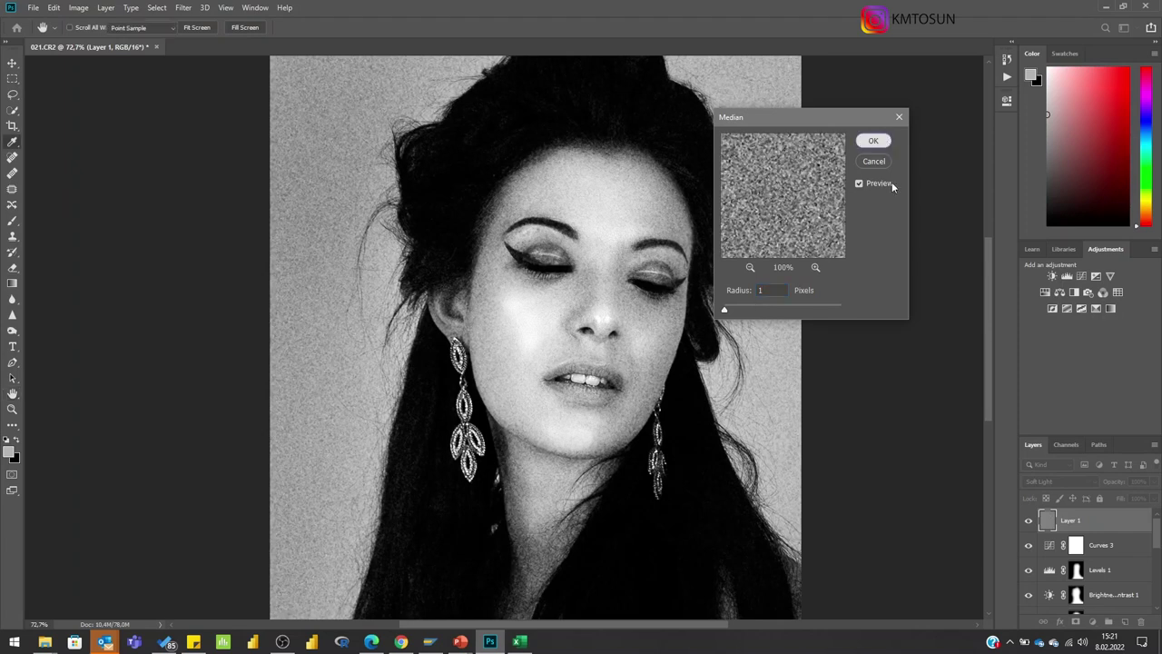
click(873, 141)
key(j)
click(1153, 481)
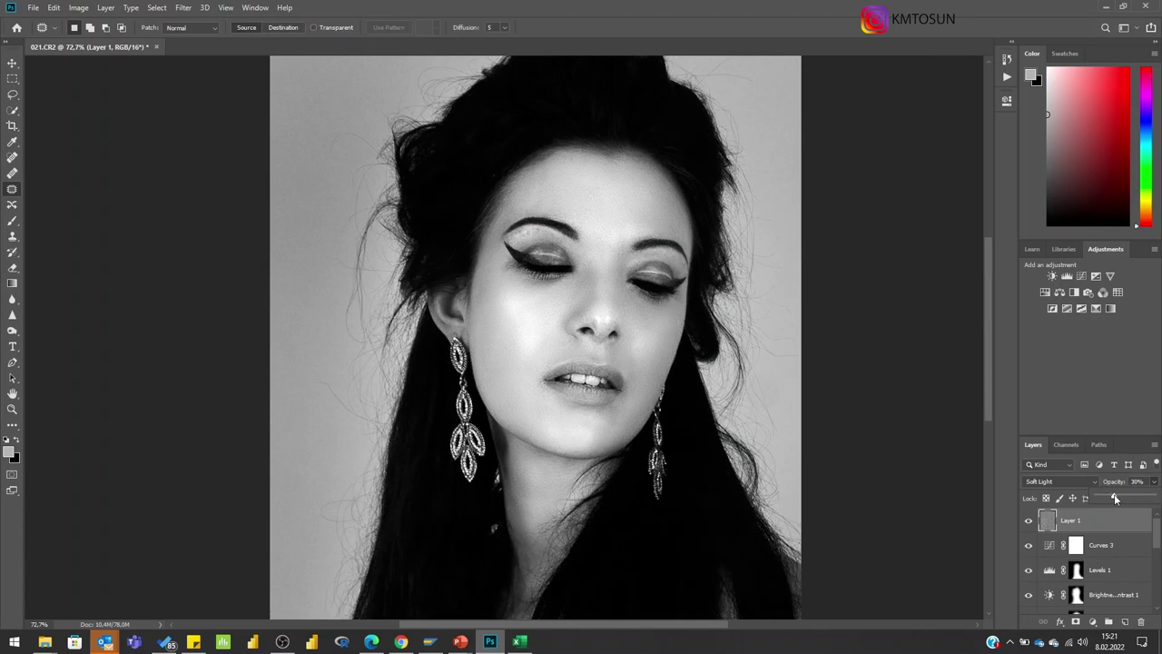
- Set the grain layer to 30% opacity and trim the 4:5 crop from the top
drag(1114, 495, 1117, 498)
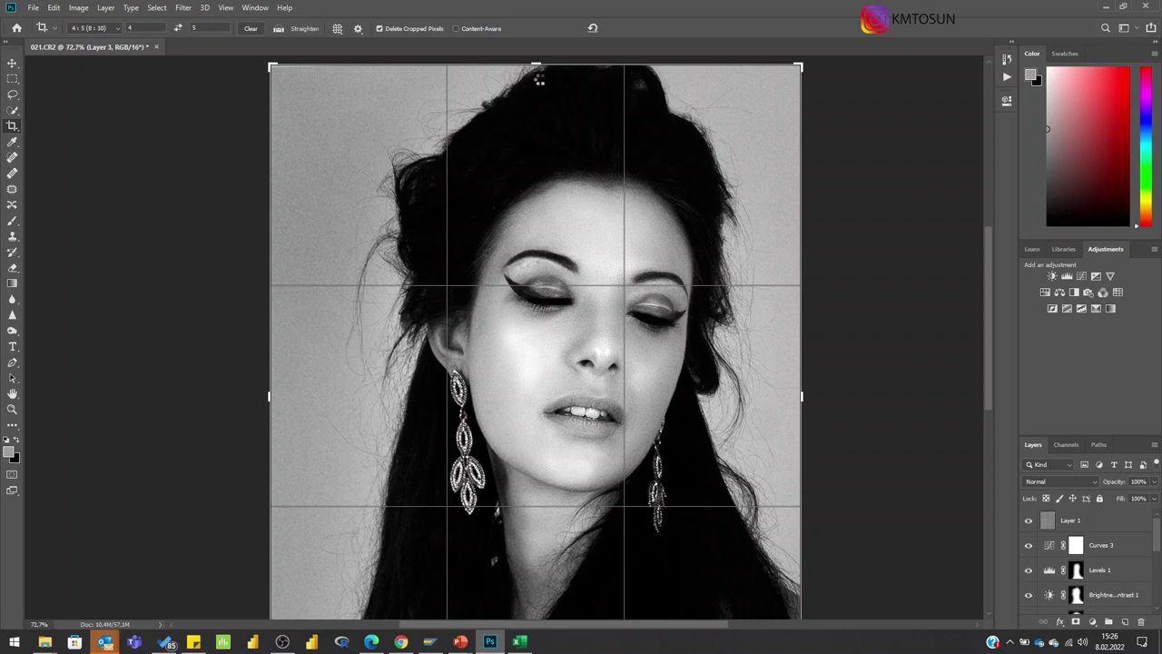
drag(538, 79, 536, 71)
key(v)
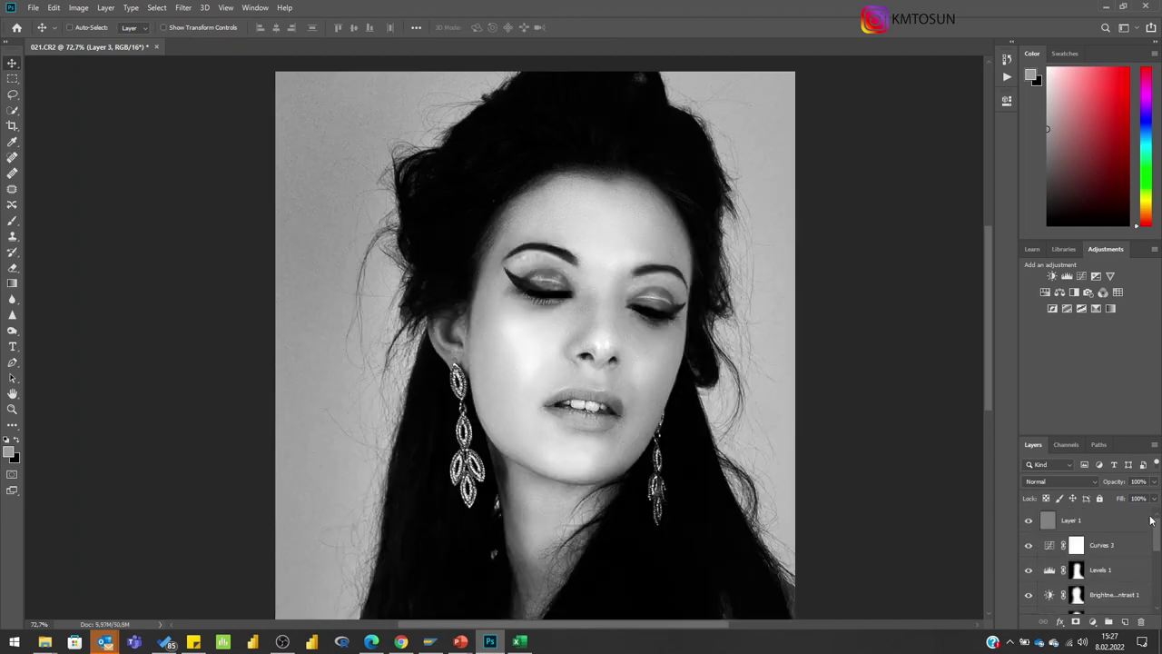
click(1113, 521)
mouse_move(987, 314)
mouse_down()
mouse_move(980, 374)
mouse_move(980, 309)
mouse_up()
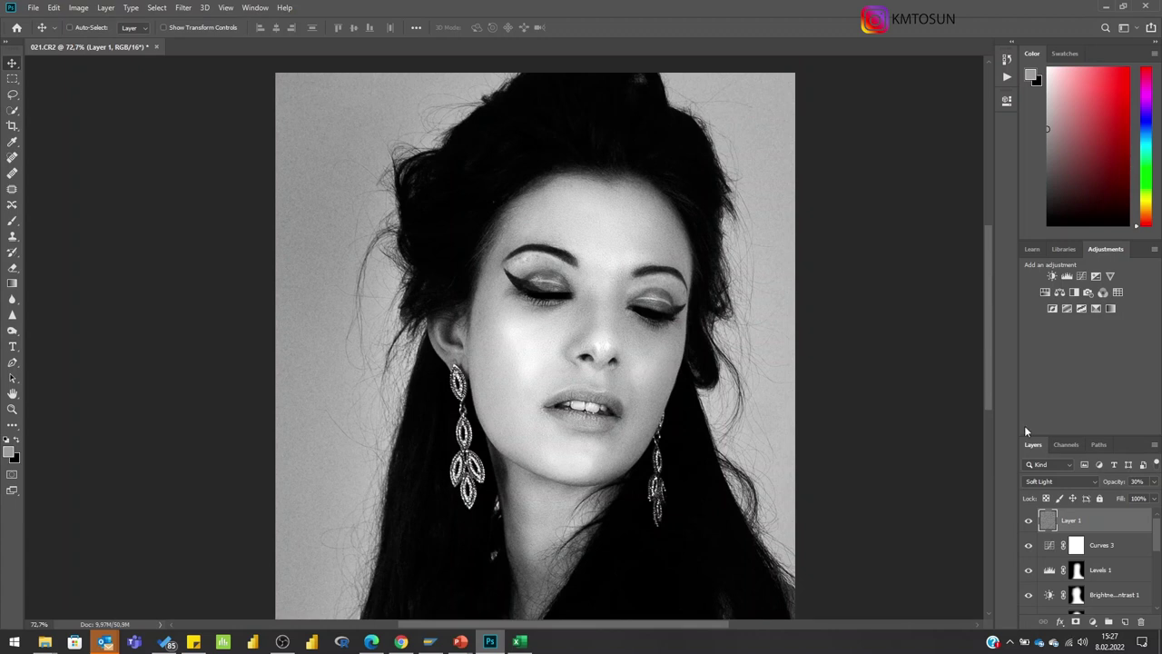
drag(1158, 533, 1158, 590)
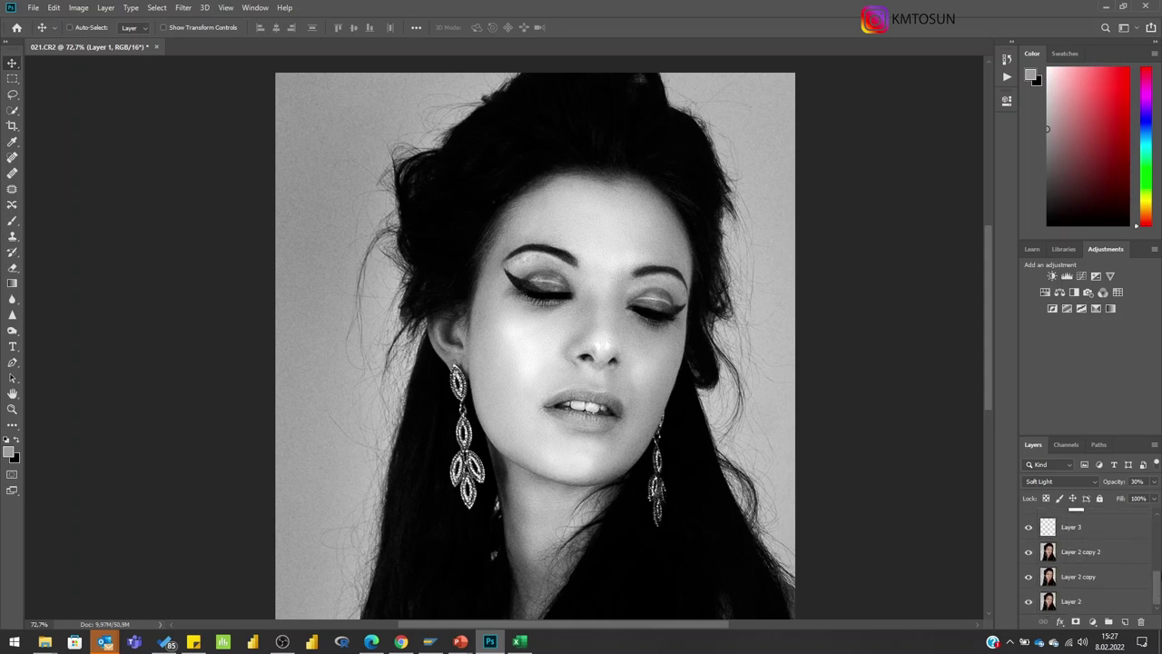